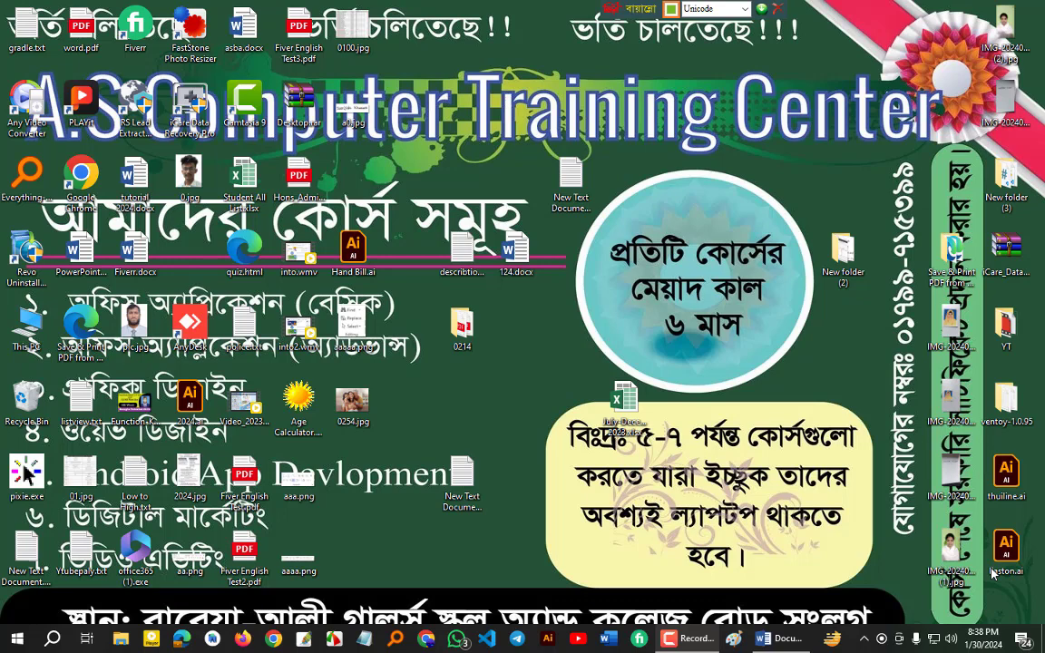
Step: Switch to the open blank Word document
click(778, 640)
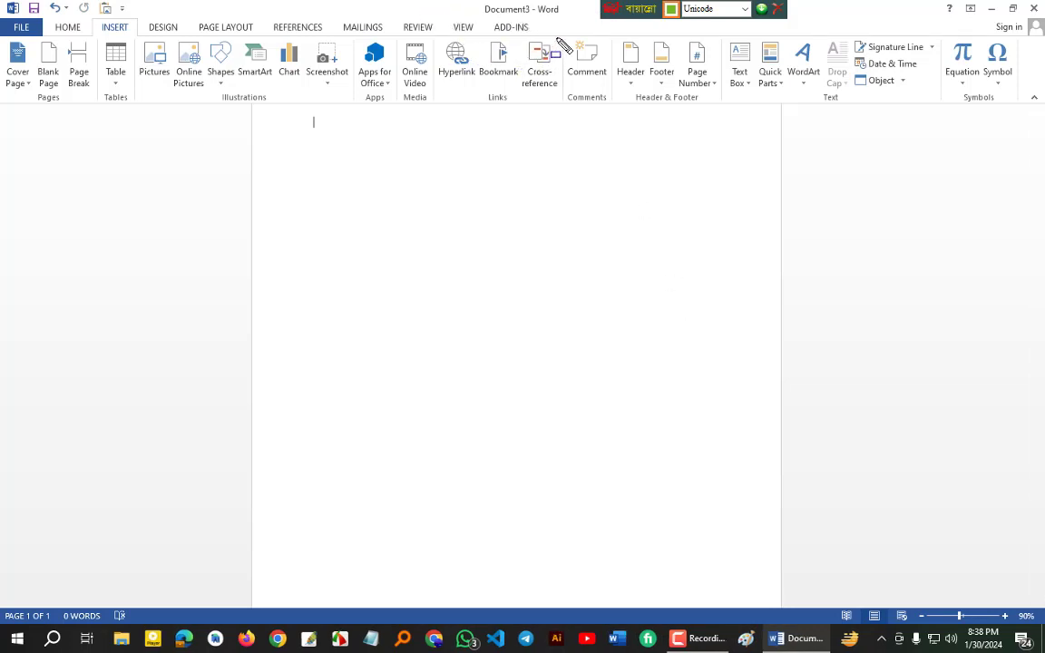
drag(350, 36, 727, 105)
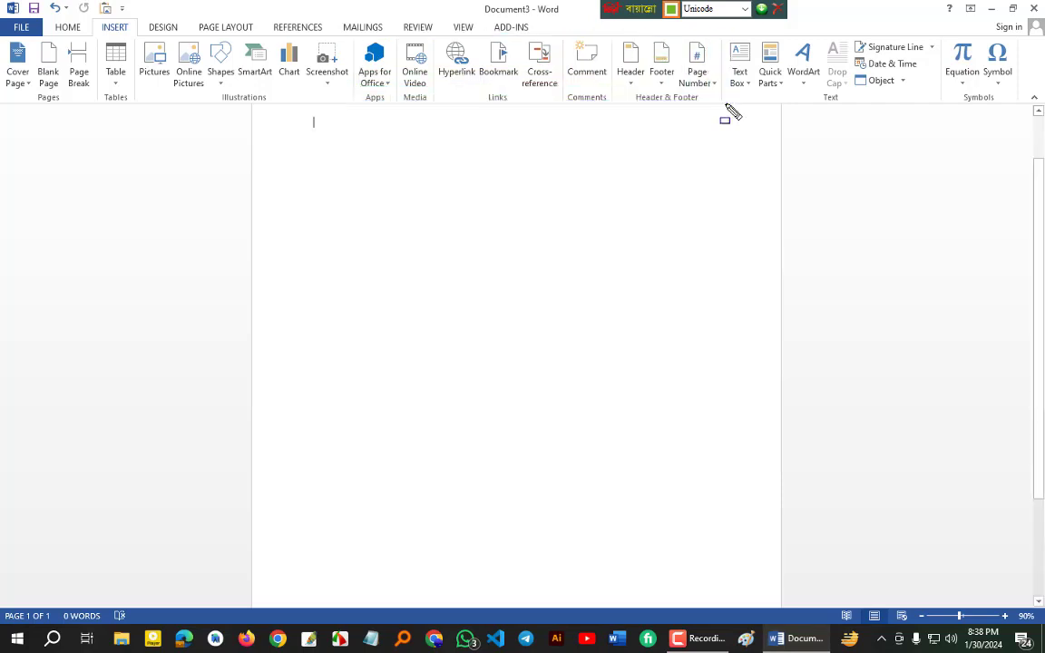
mouse_move(719, 34)
mouse_down()
mouse_move(758, 90)
mouse_move(929, 109)
mouse_move(1038, 106)
mouse_up()
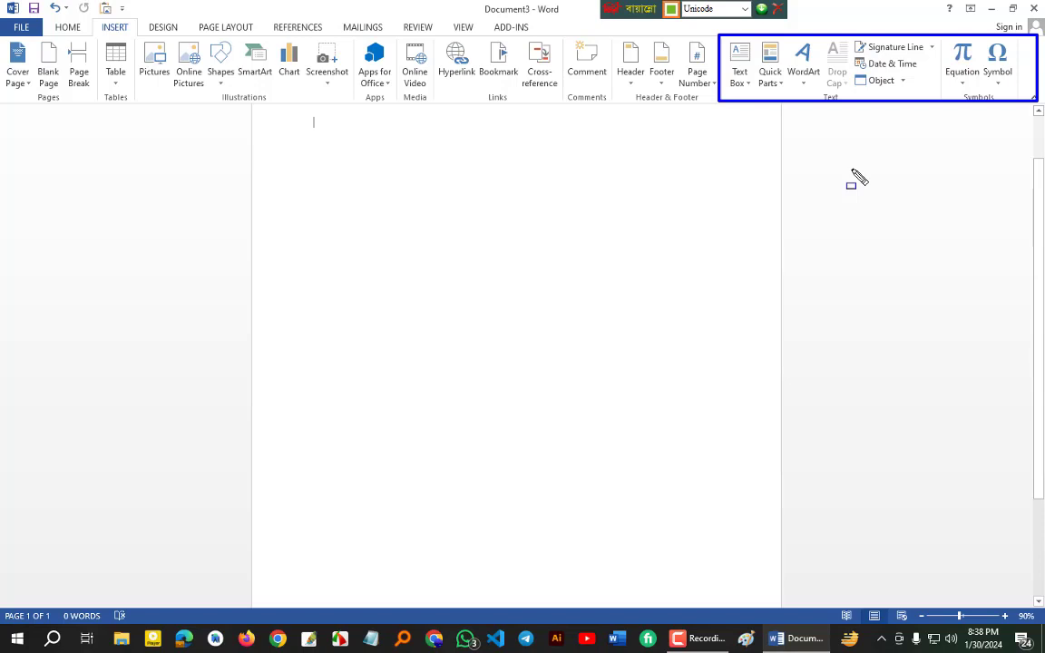
Step: Draw a text box about 4.01 inches wide and 1.92 inches high in the upper part of the page
click(749, 87)
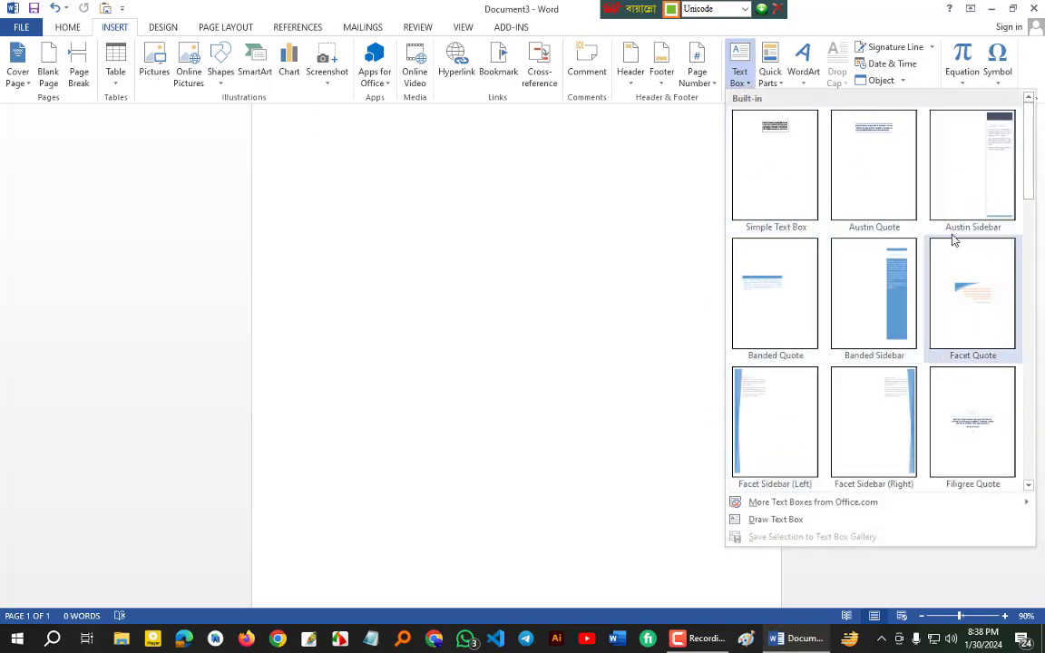
click(759, 520)
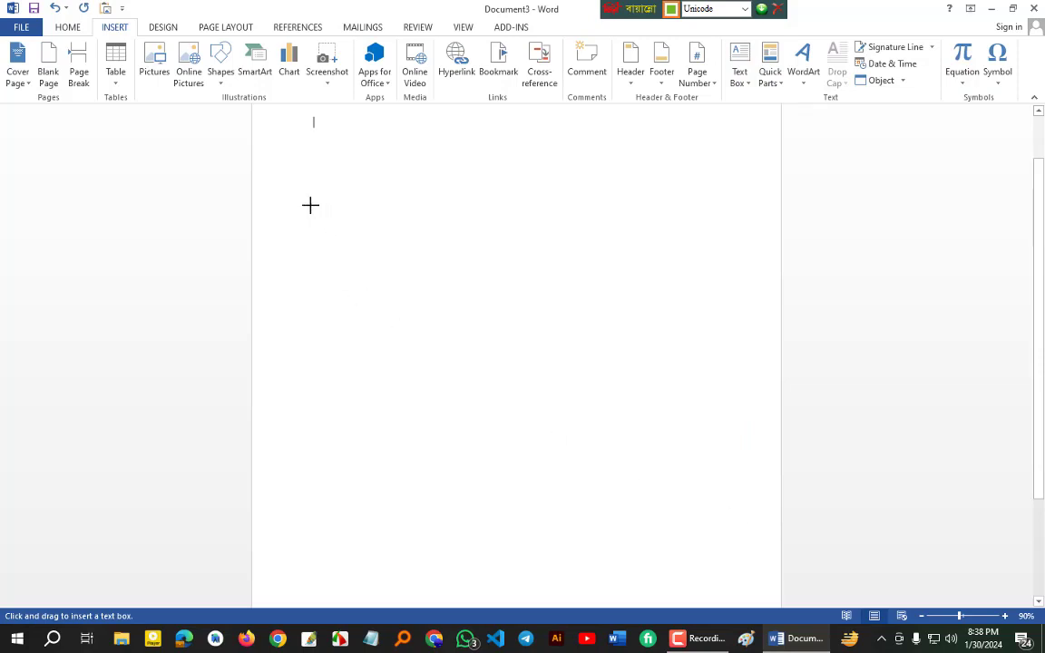
mouse_move(310, 205)
mouse_down()
mouse_move(371, 261)
mouse_move(574, 329)
mouse_move(702, 338)
mouse_move(502, 345)
mouse_move(453, 303)
mouse_move(562, 325)
mouse_up()
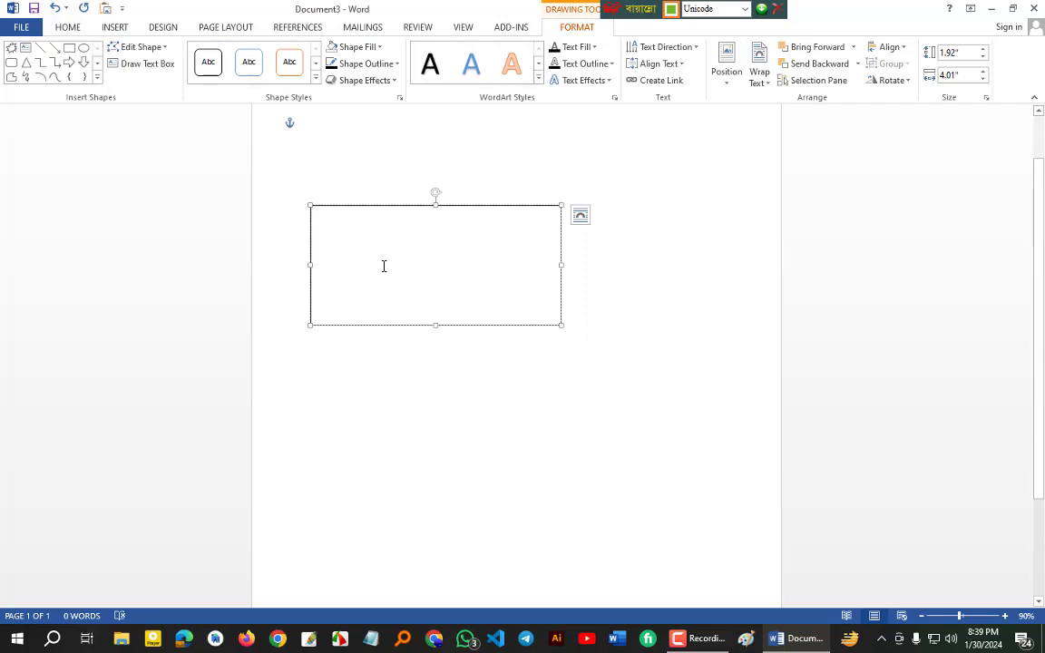
text(=□□□(□)
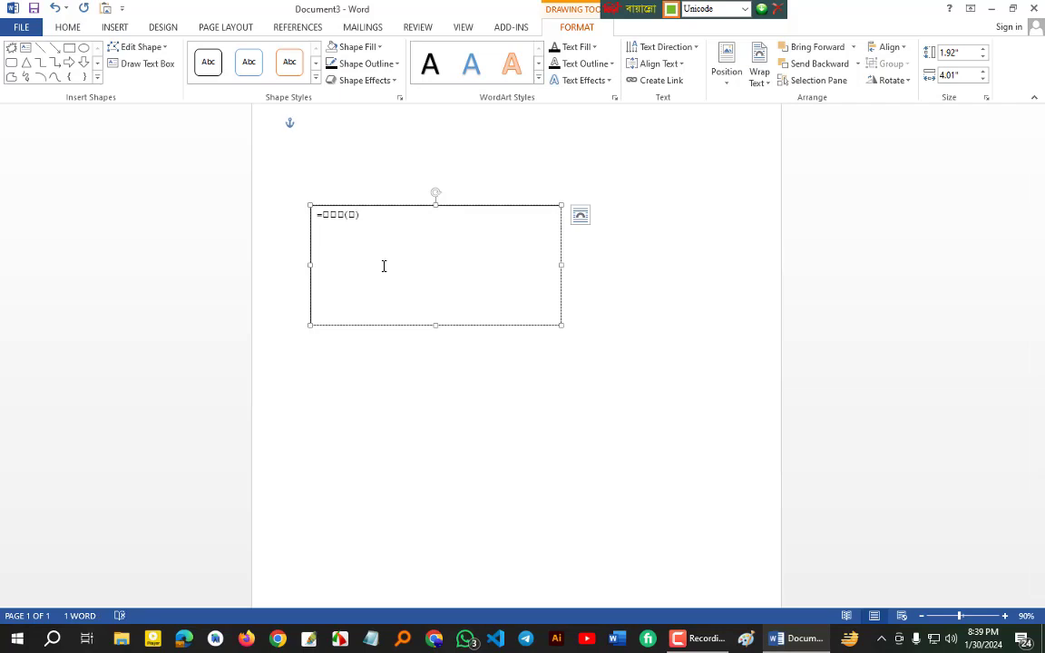
drag(373, 223, 299, 204)
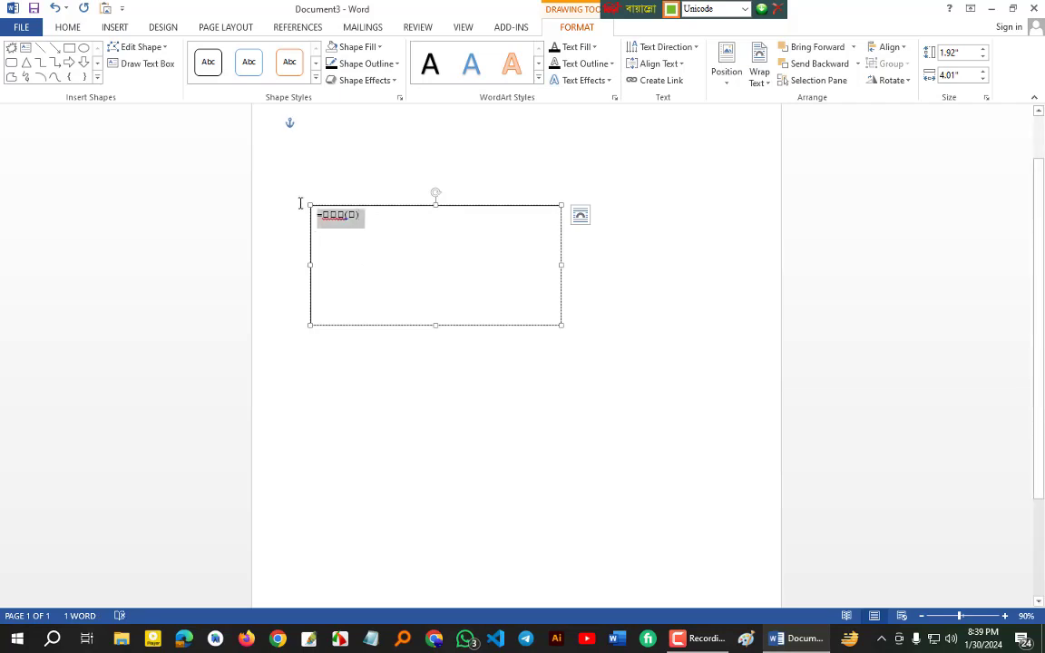
key(BackSpace)
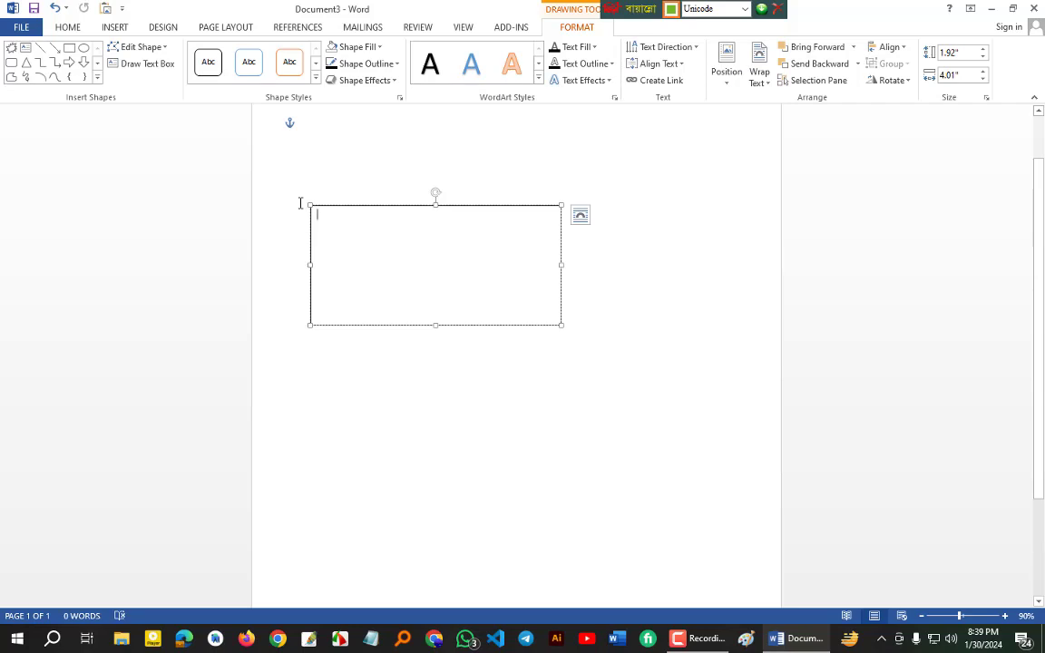
Step: Switch the keyboard layout to English and fill the text box with the sample text "fjfjfj fsdfdsfdsf dsfds dgd g"
key(ctrl+alt+v)
text(fjfjfj fsdfds)
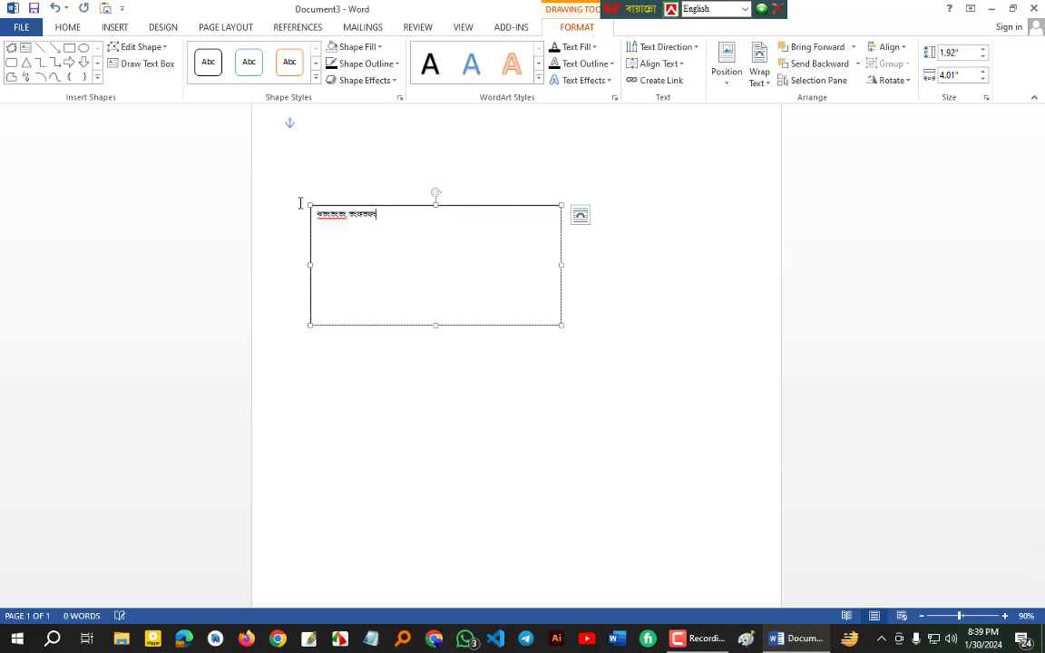
text(fdsf dsfds dgd g)
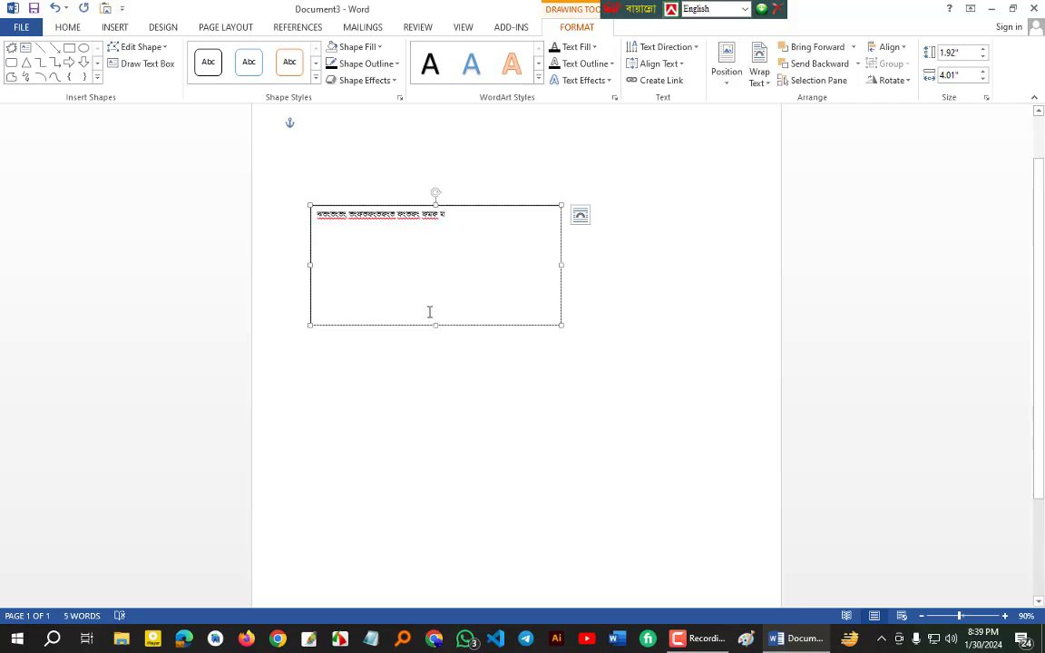
Step: Reduce the text box to about 0.36 inches high and reposition it on the page, checking its text wrapping options
drag(436, 319, 504, 302)
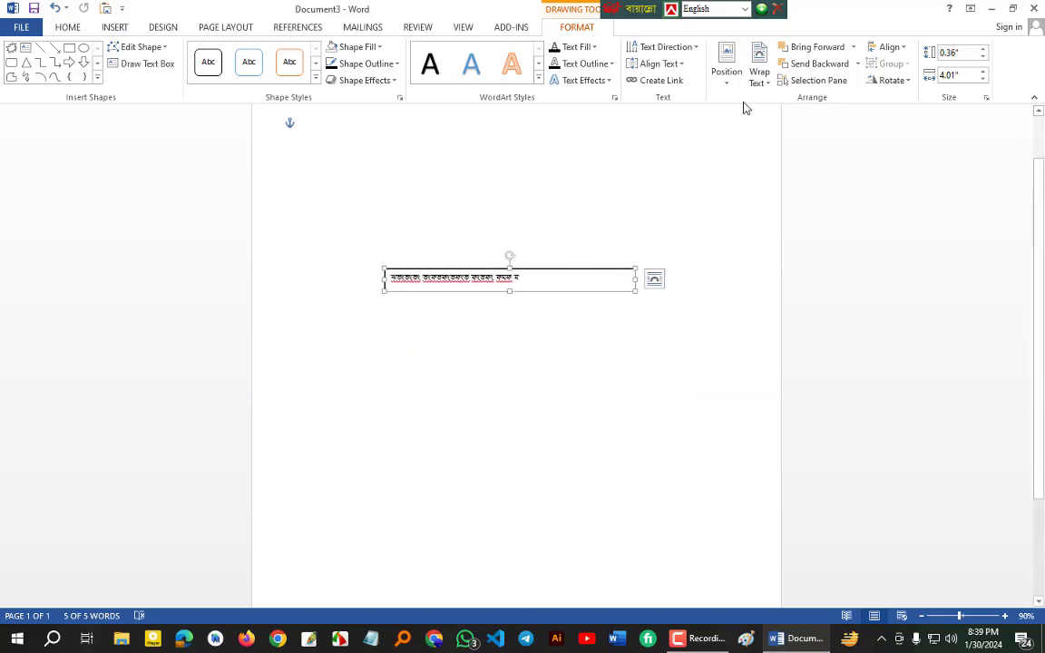
click(771, 84)
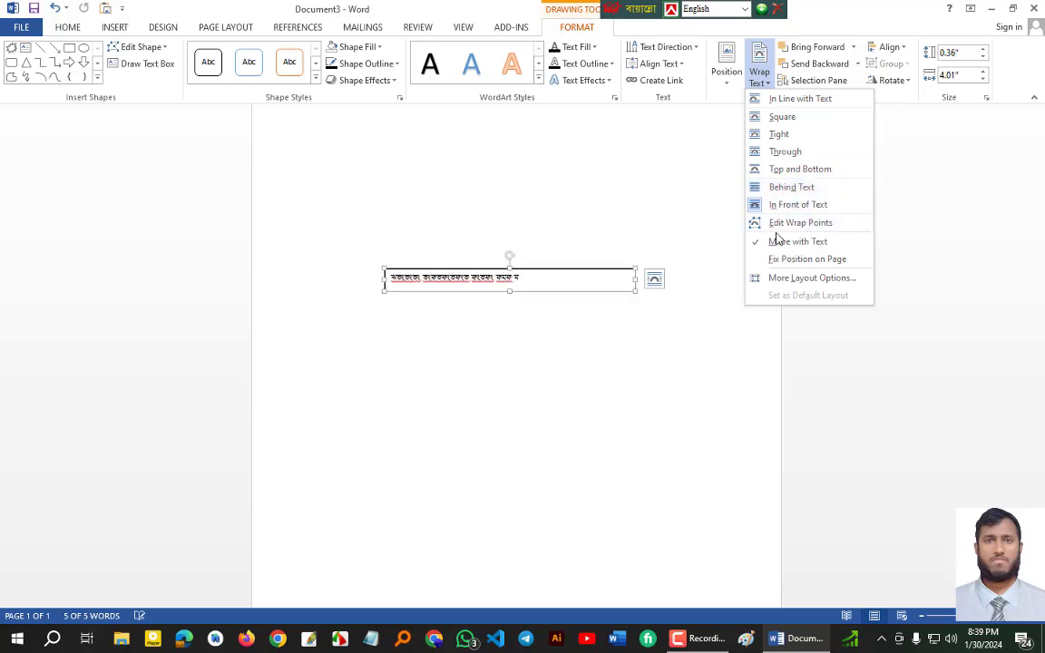
click(561, 276)
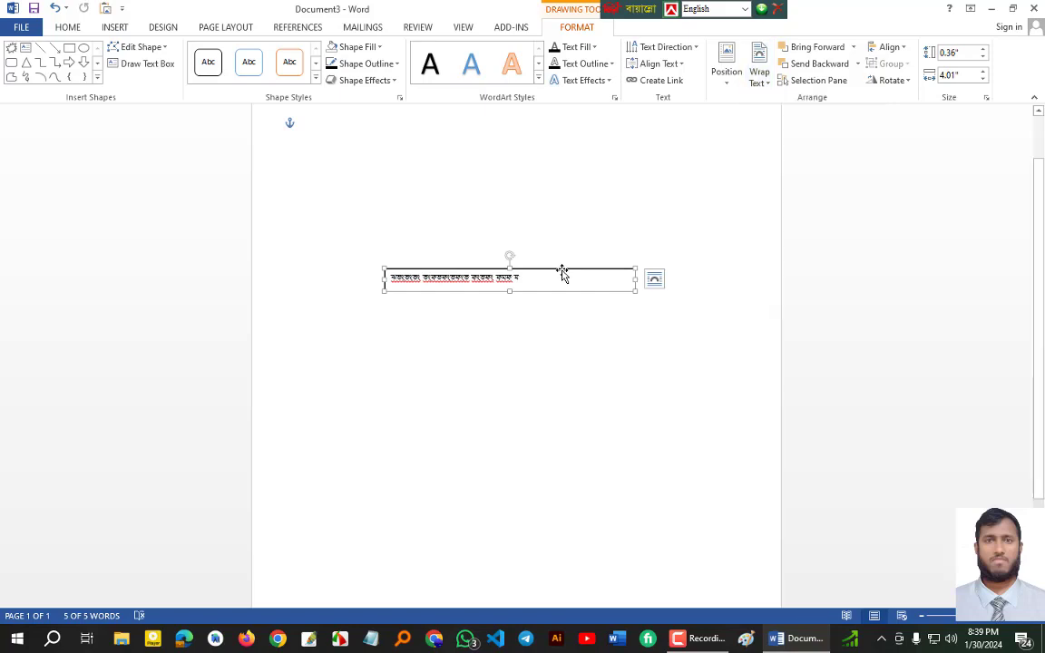
drag(559, 273, 551, 257)
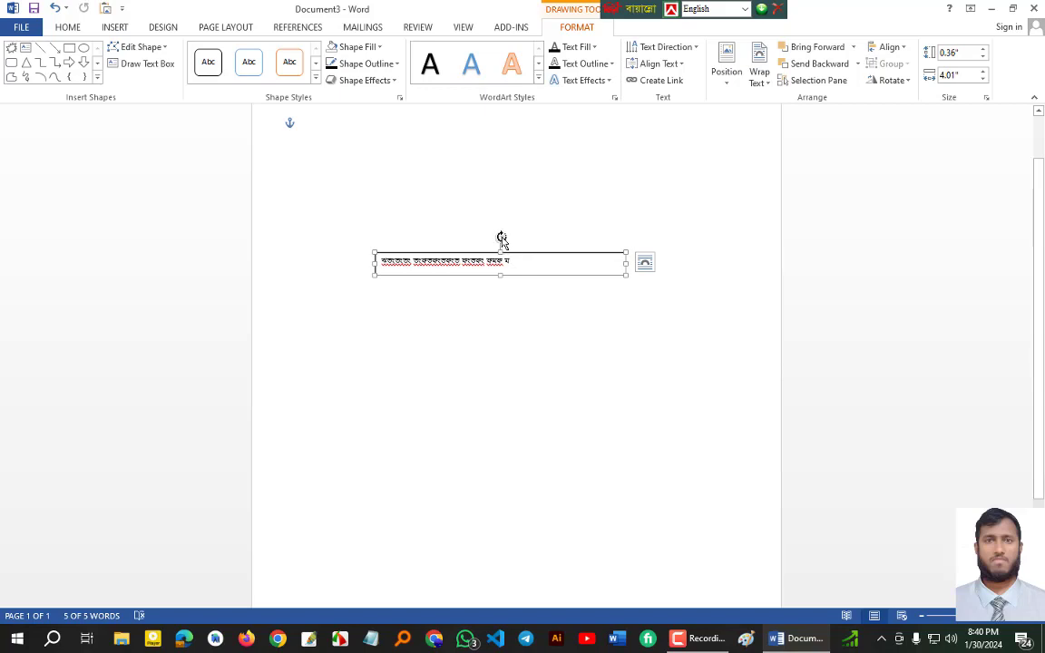
Step: Rotate the text box to a slant and back to horizontal, and delete it from the page
drag(500, 241, 514, 293)
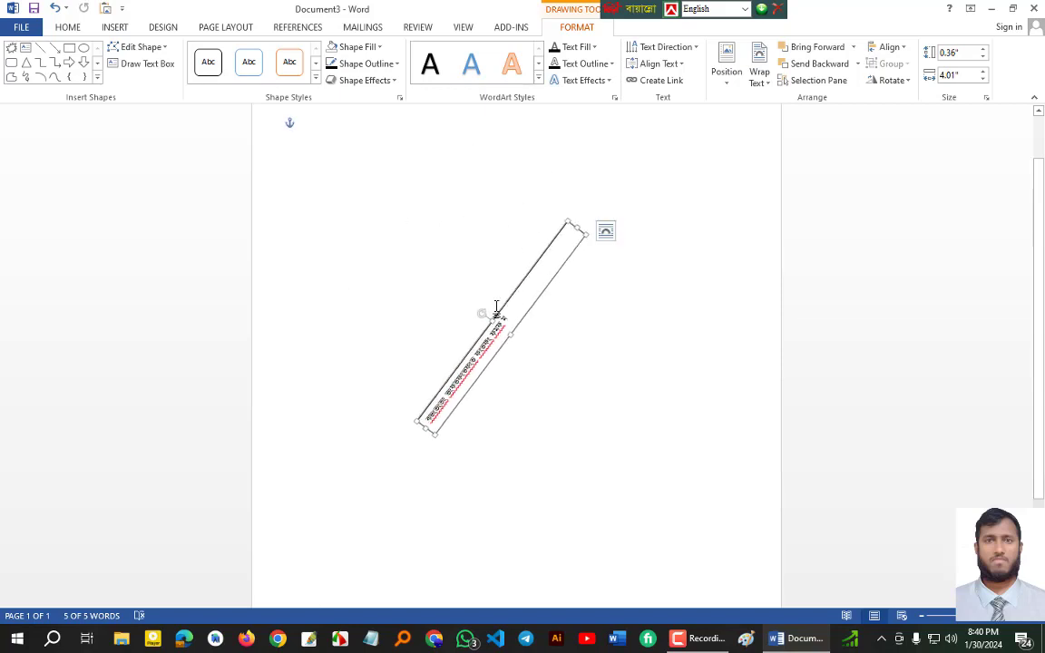
drag(483, 314, 501, 271)
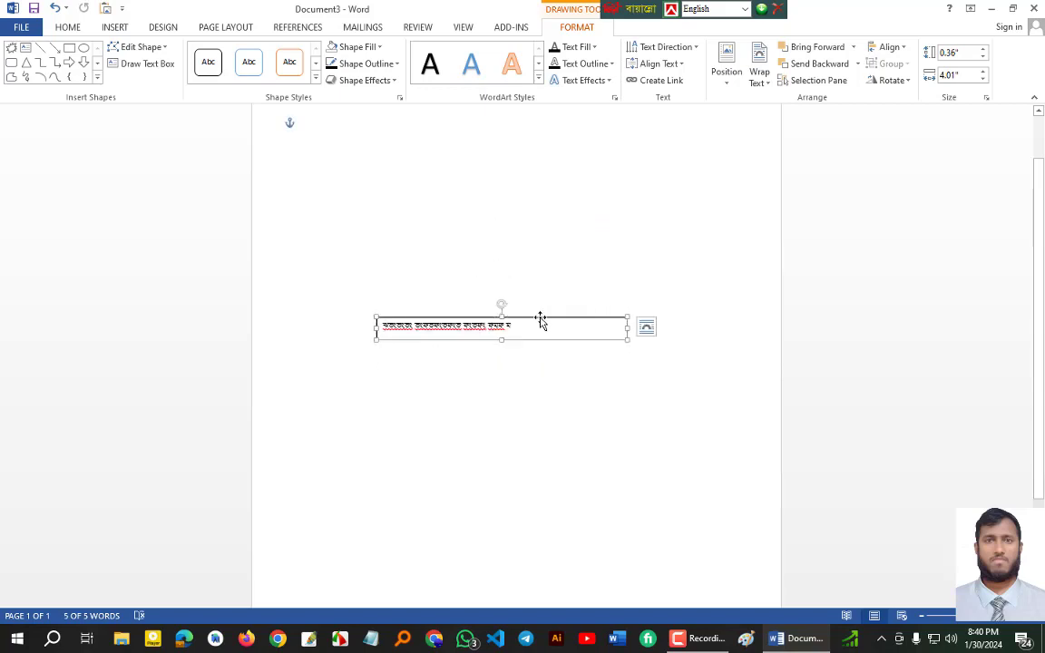
key(Delete)
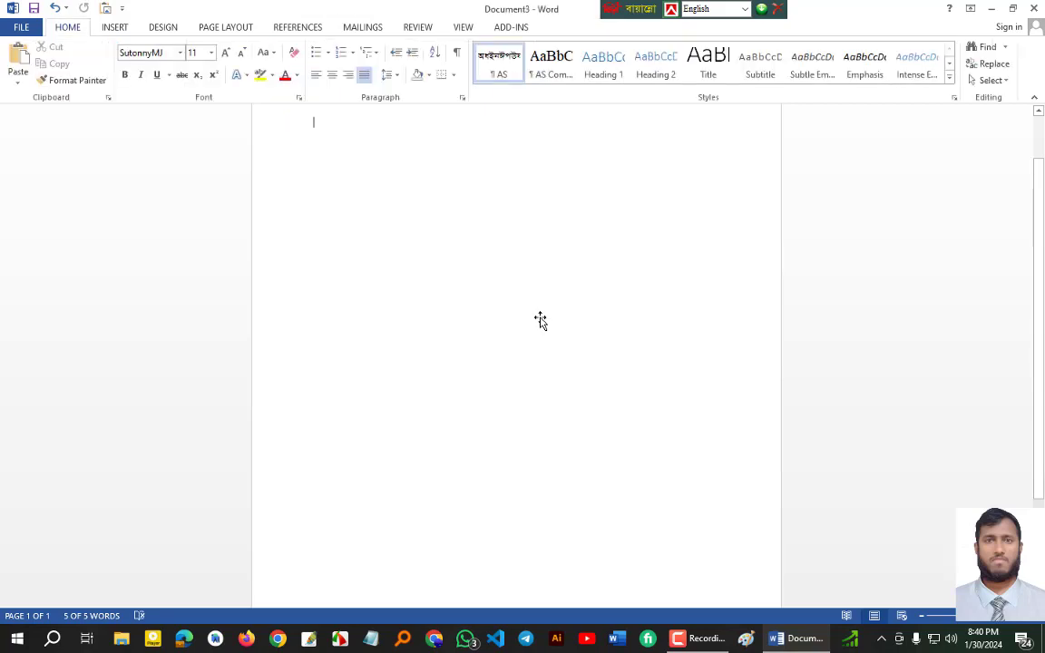
click(114, 27)
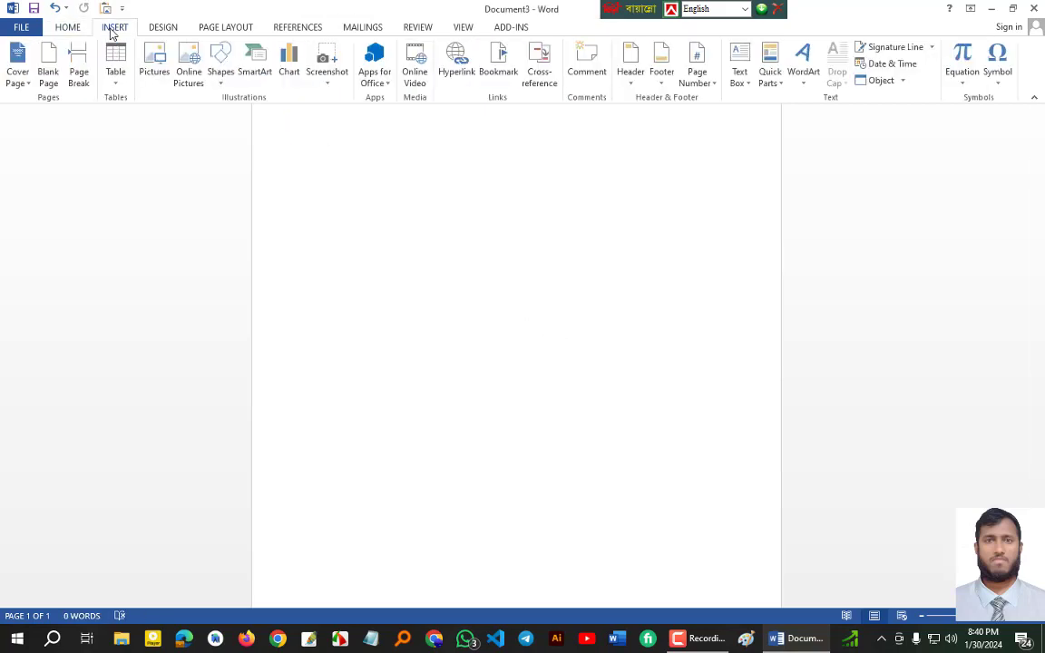
click(778, 81)
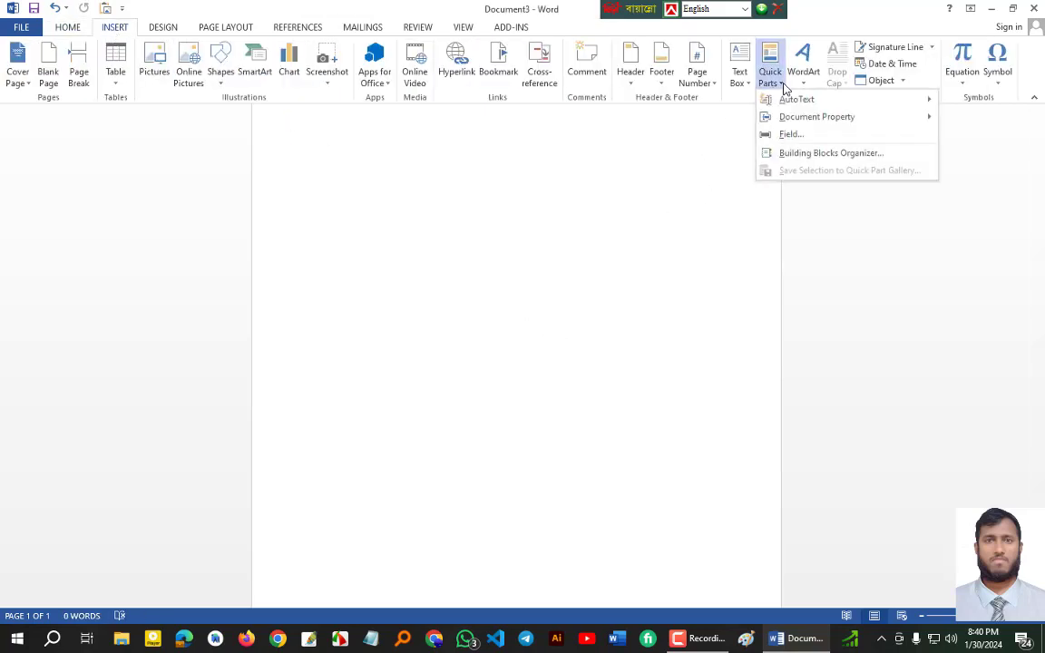
click(787, 135)
click(754, 150)
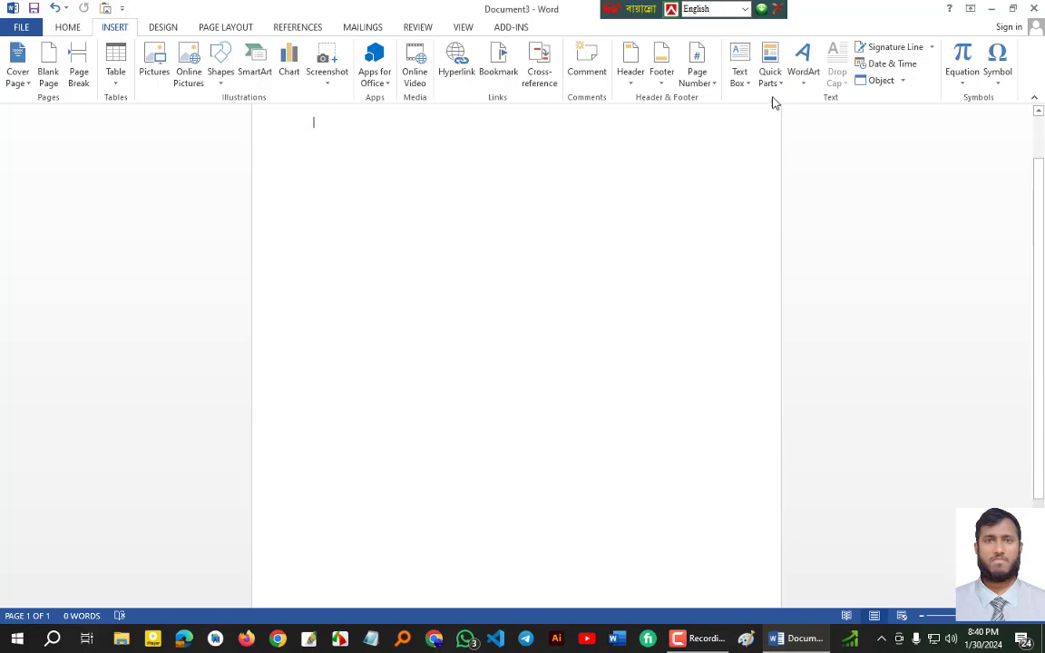
Step: Insert an Eq field with the field code EQ \f(12,25) to create a fraction of 12 over 25
click(771, 74)
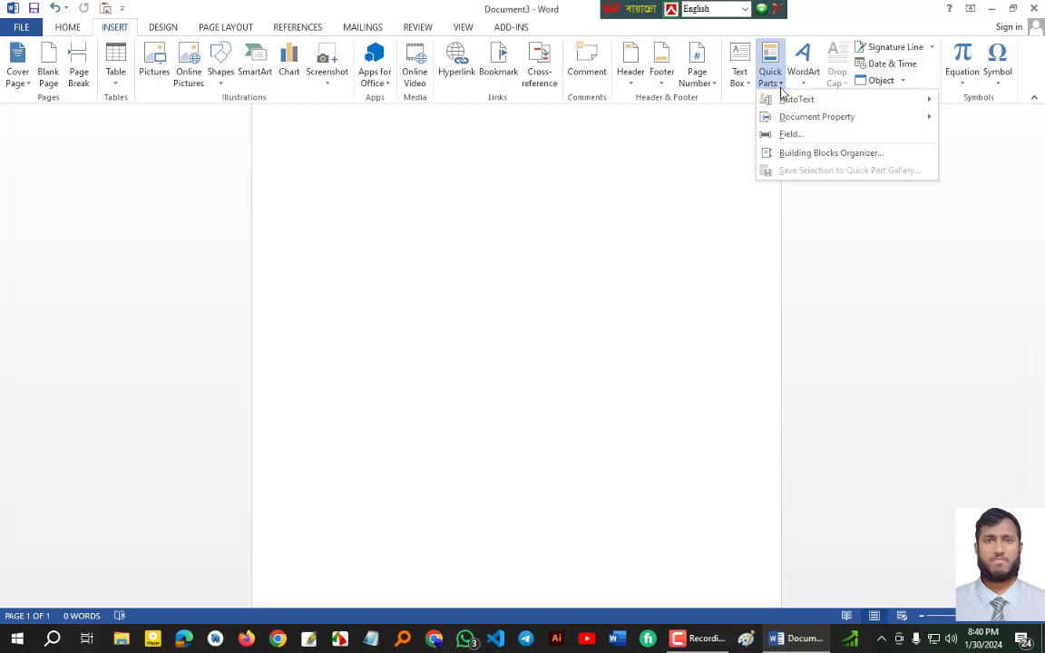
click(791, 136)
drag(392, 257, 392, 270)
click(290, 353)
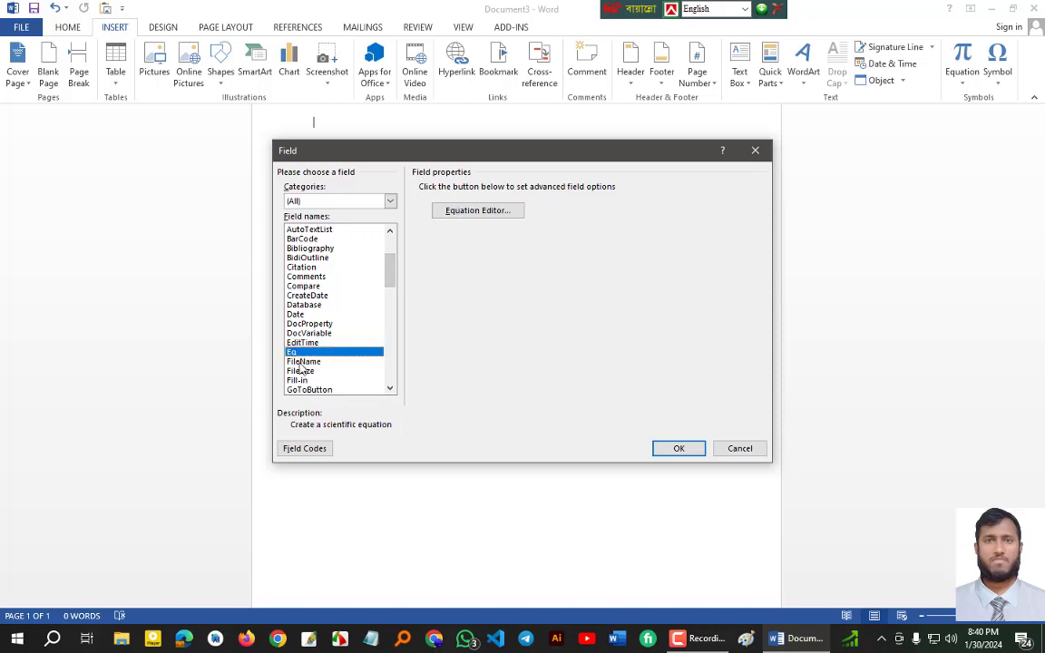
key(ctrl+shift+d)
drag(278, 345, 382, 361)
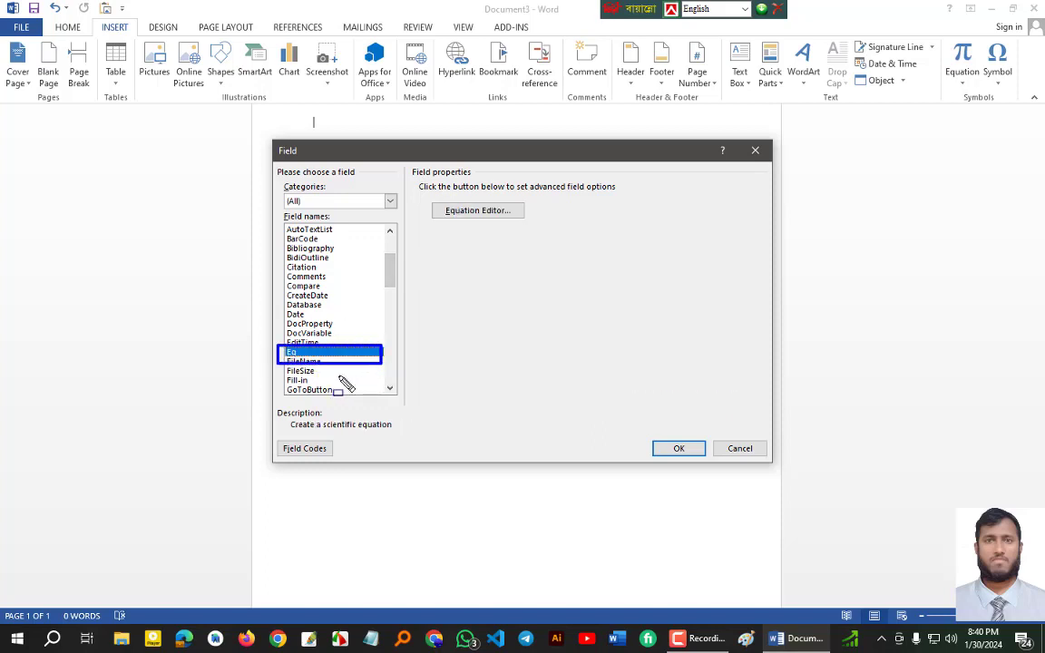
key(Escape)
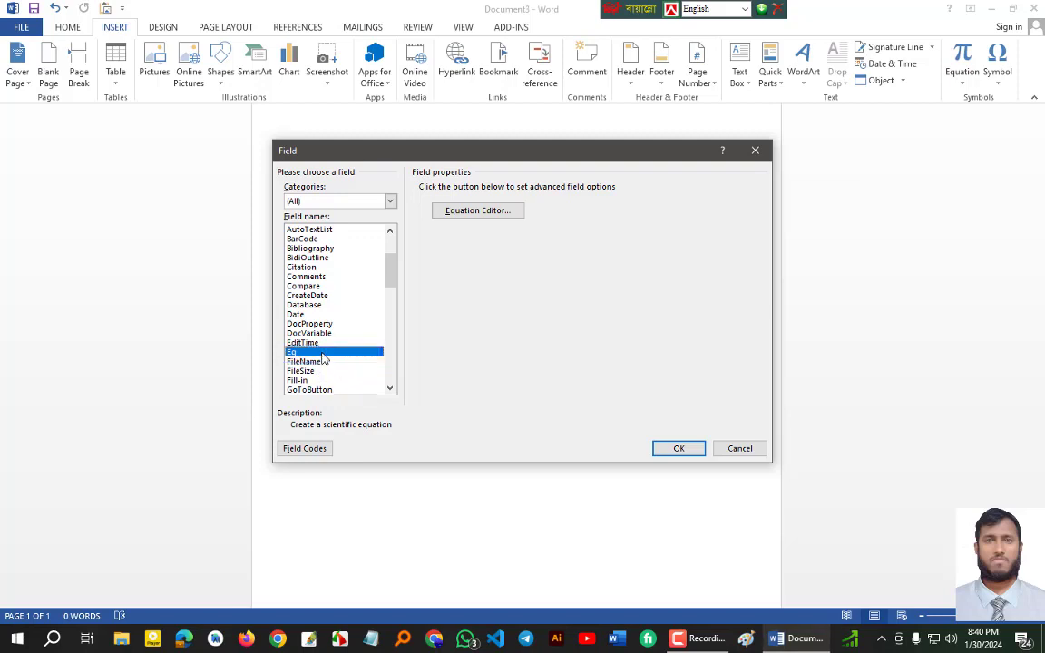
click(301, 448)
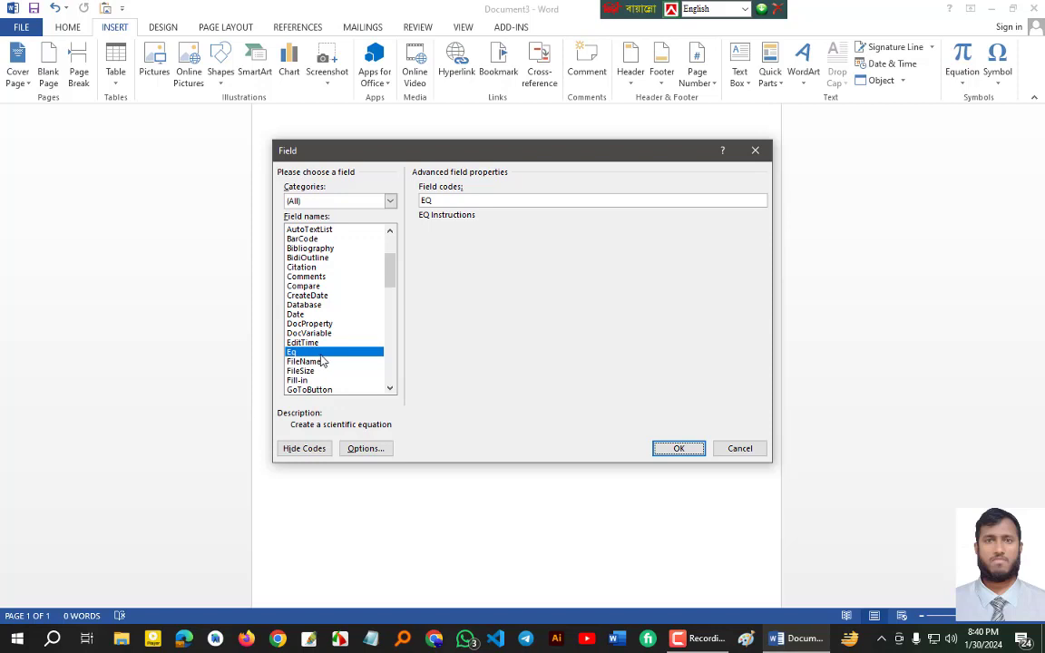
click(442, 200)
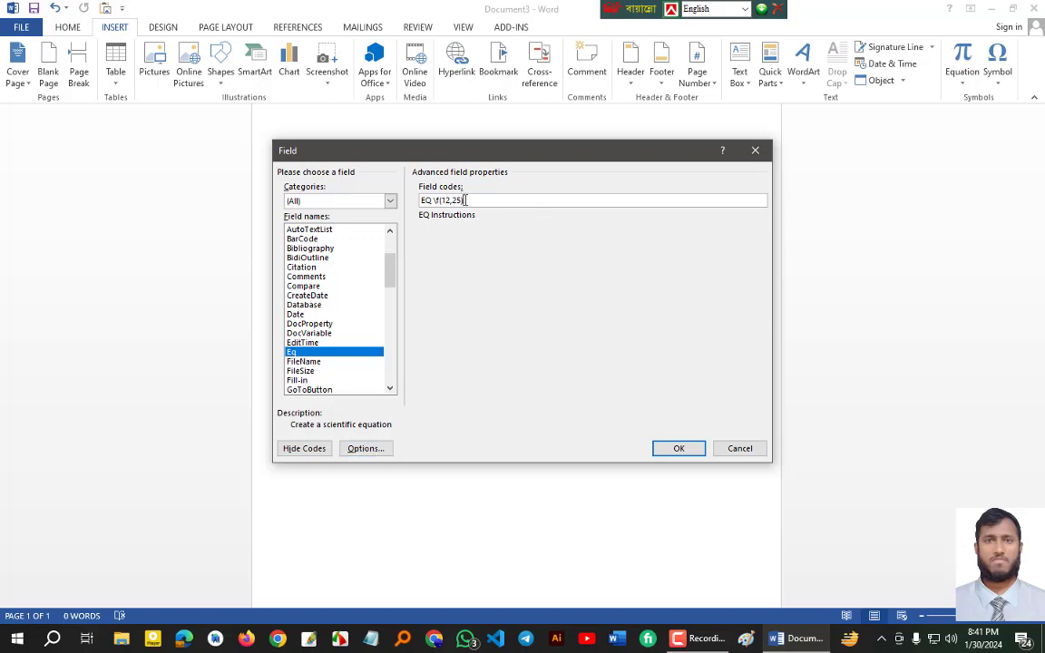
click(677, 448)
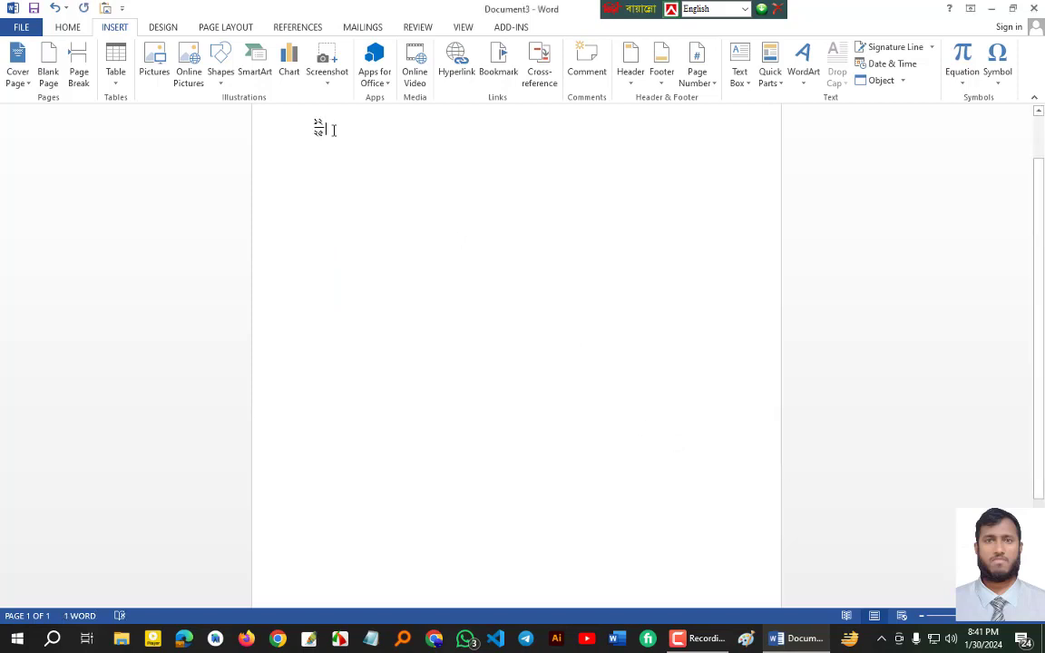
Step: Start a new Quick Parts field after the existing fraction and choose Eq as its field name
drag(344, 128, 252, 105)
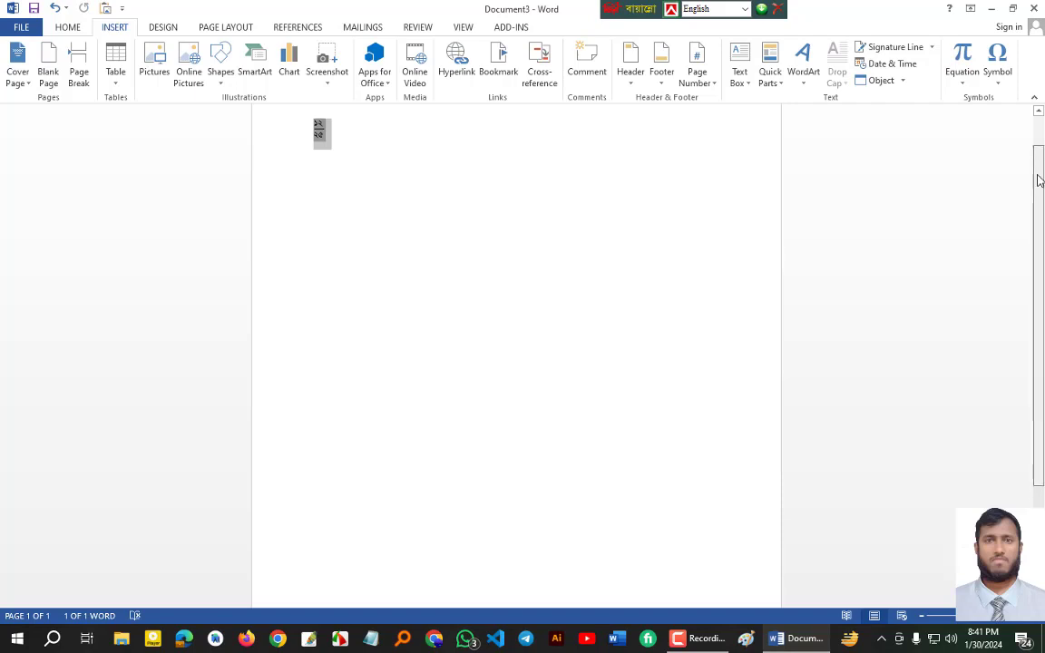
scroll(861, 175, up, 2)
click(341, 187)
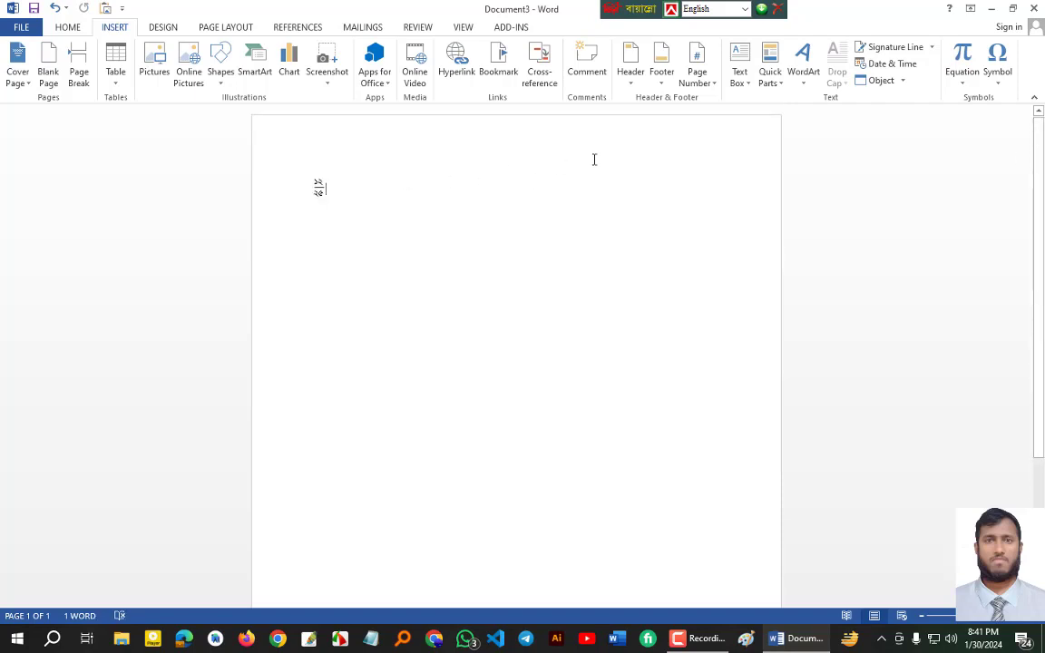
click(770, 75)
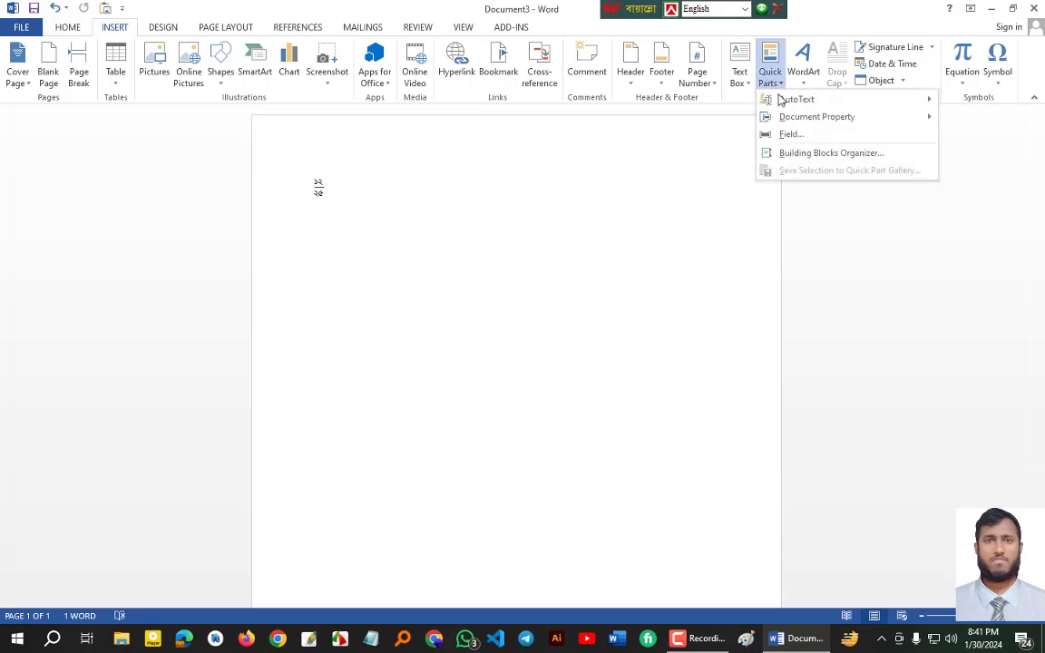
click(785, 136)
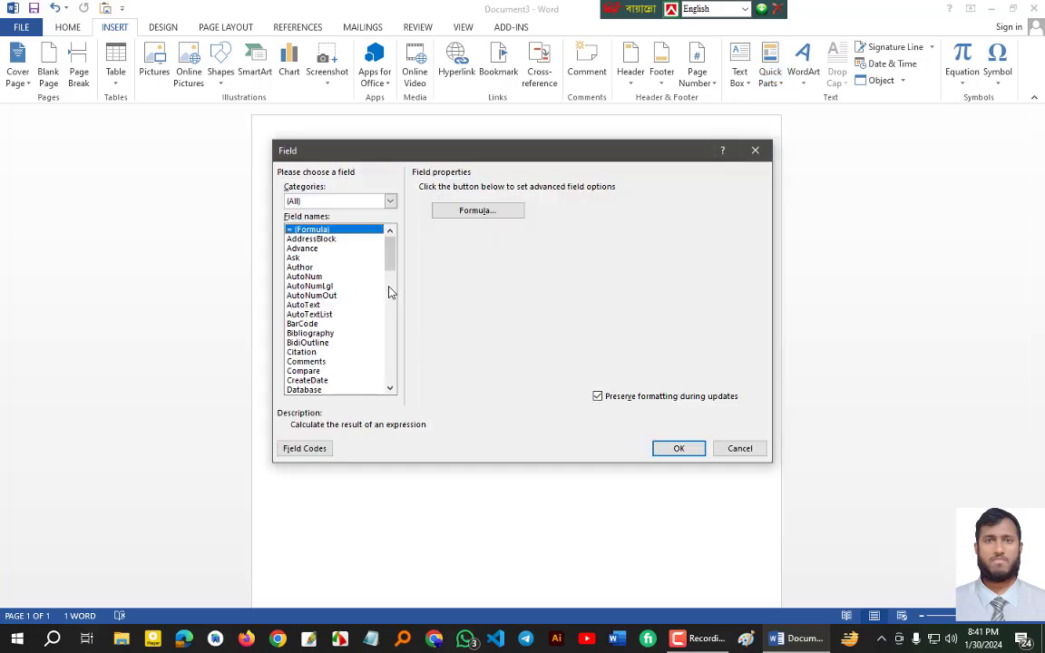
scroll(390, 266, down, 1)
drag(390, 266, 394, 295)
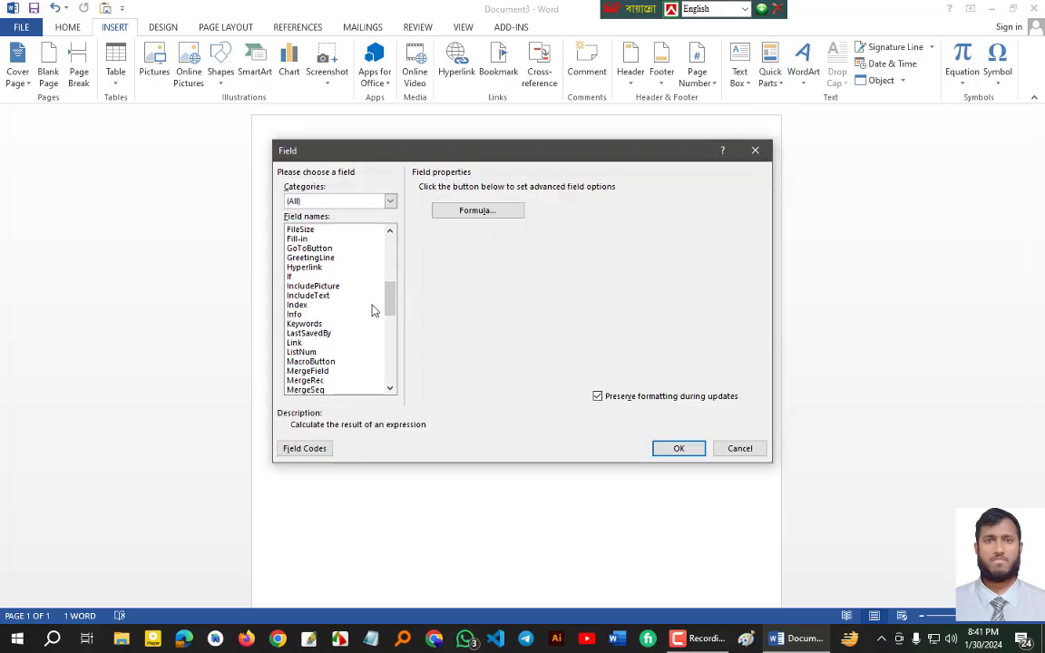
drag(395, 317, 391, 328)
click(299, 286)
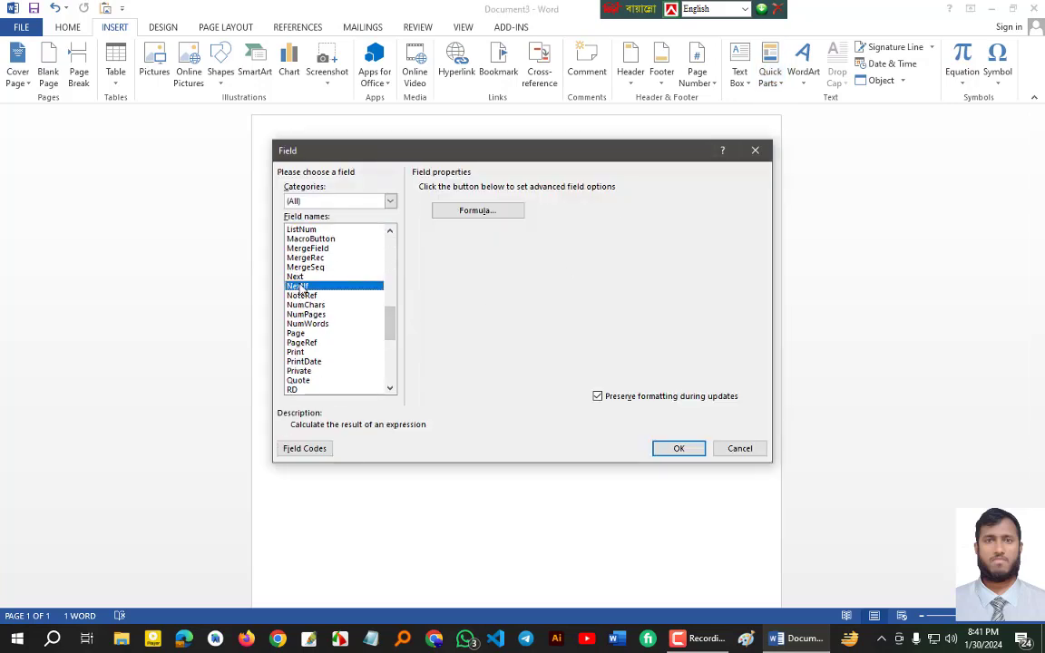
key(e)
key(q)
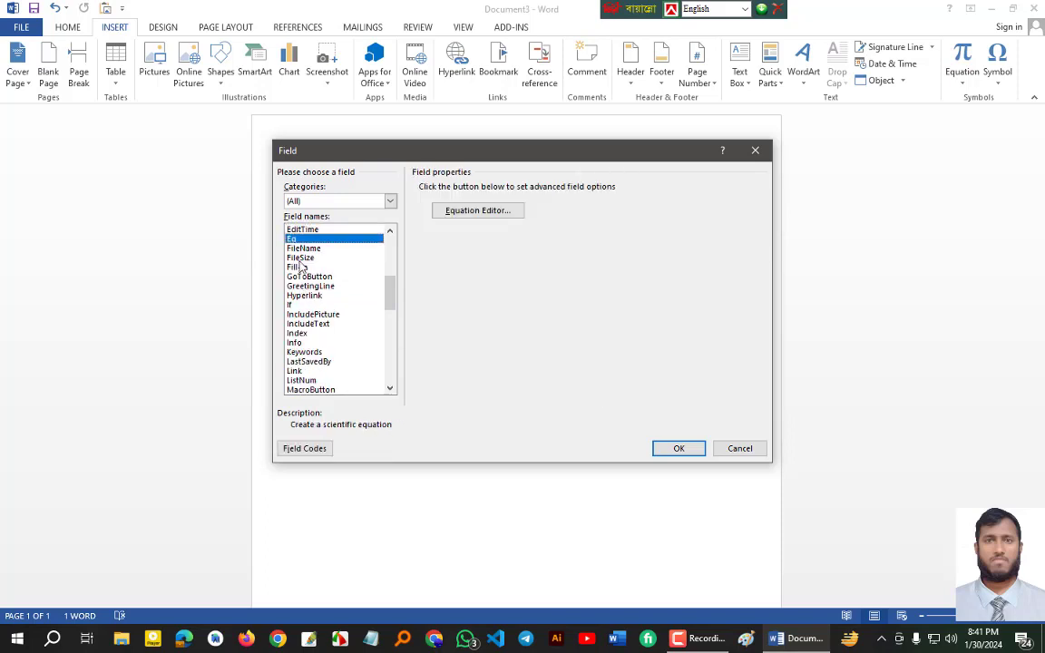
Step: Add the \F(,) switch to the Eq field code, complete it as EQ \F(12,32), and insert the fraction
click(316, 449)
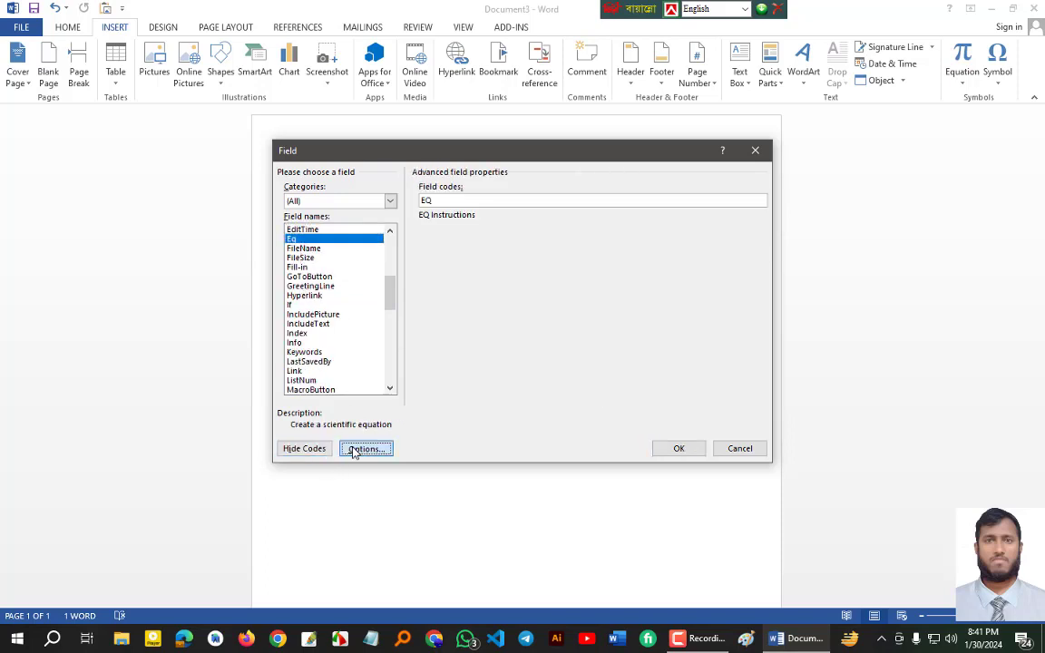
click(356, 448)
click(411, 265)
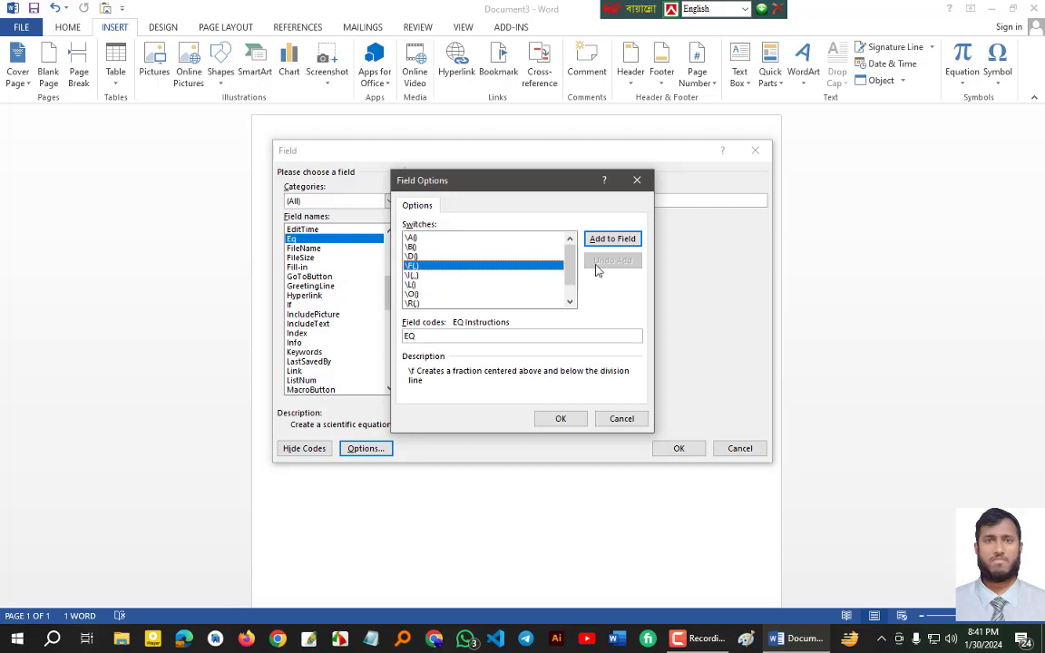
click(622, 240)
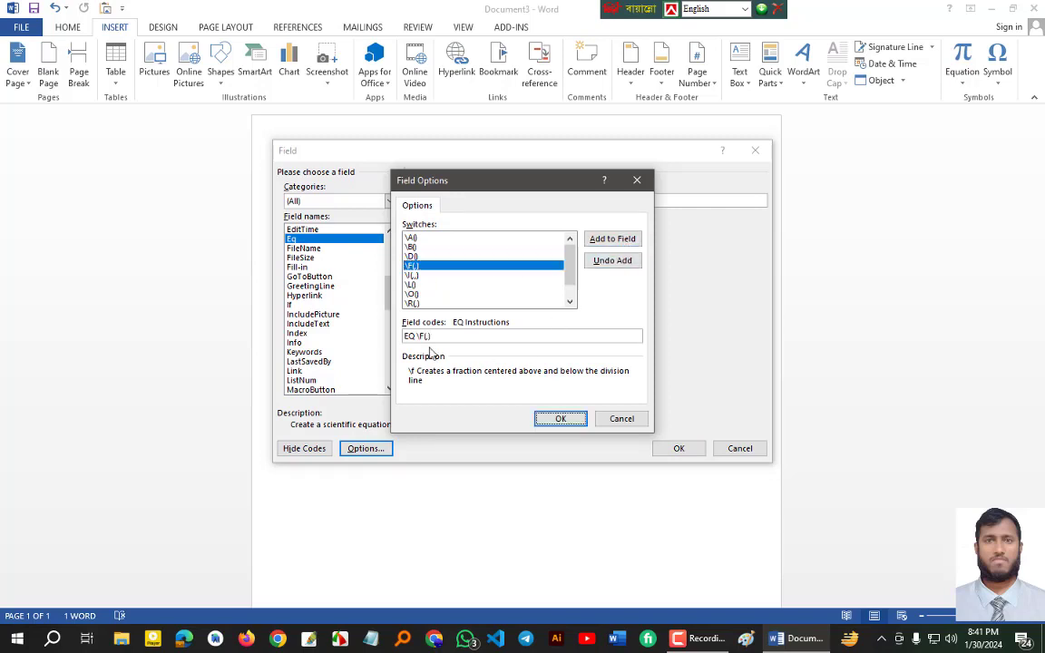
click(428, 336)
text(12)
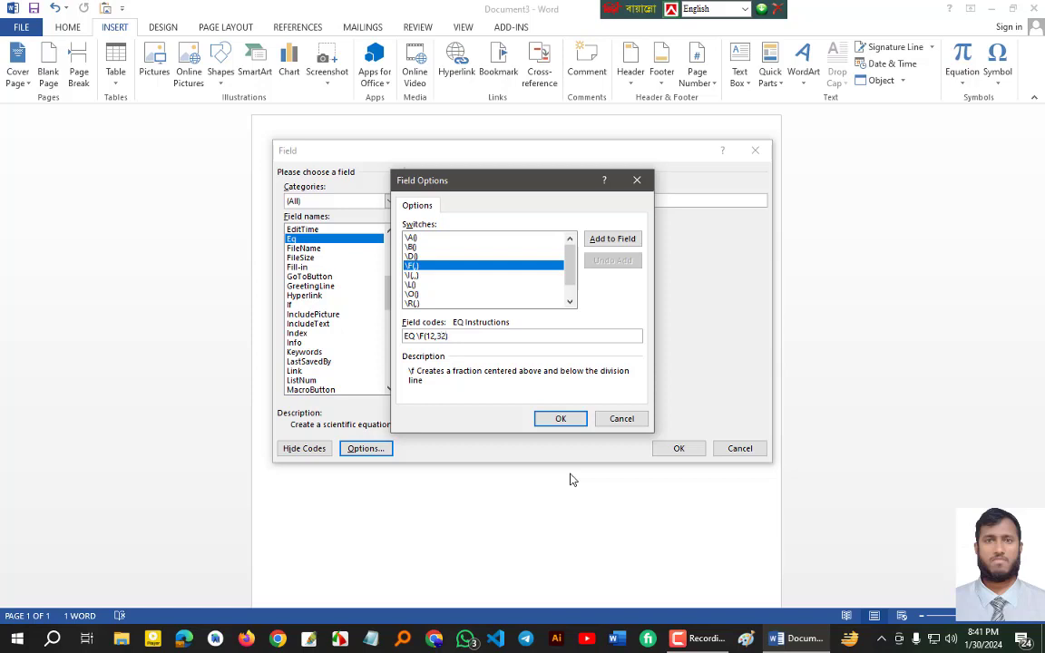
click(559, 420)
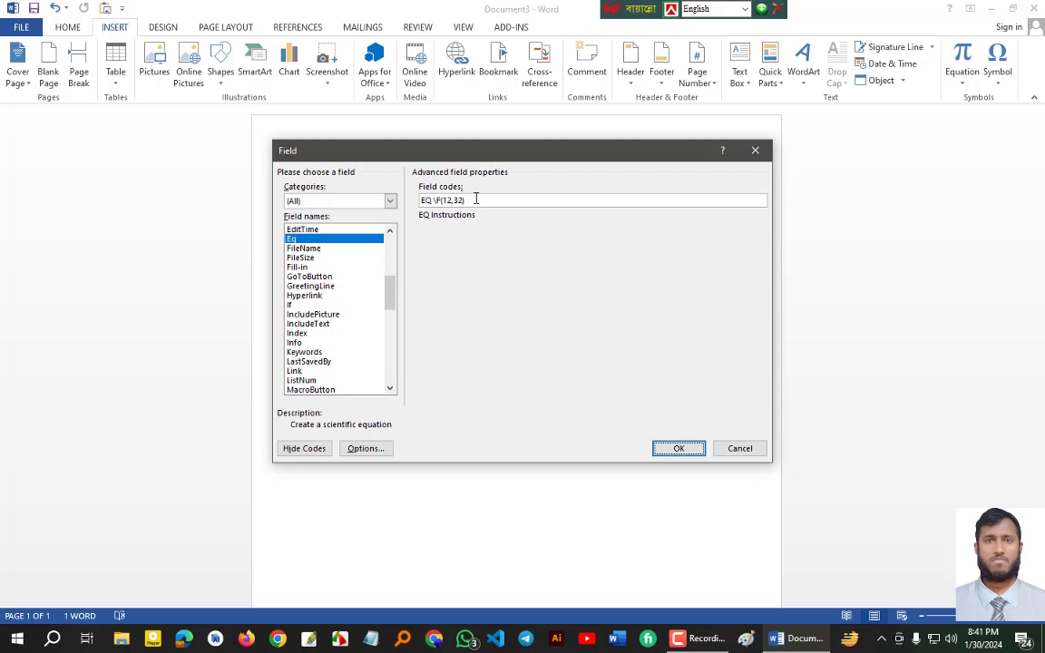
drag(475, 199, 408, 194)
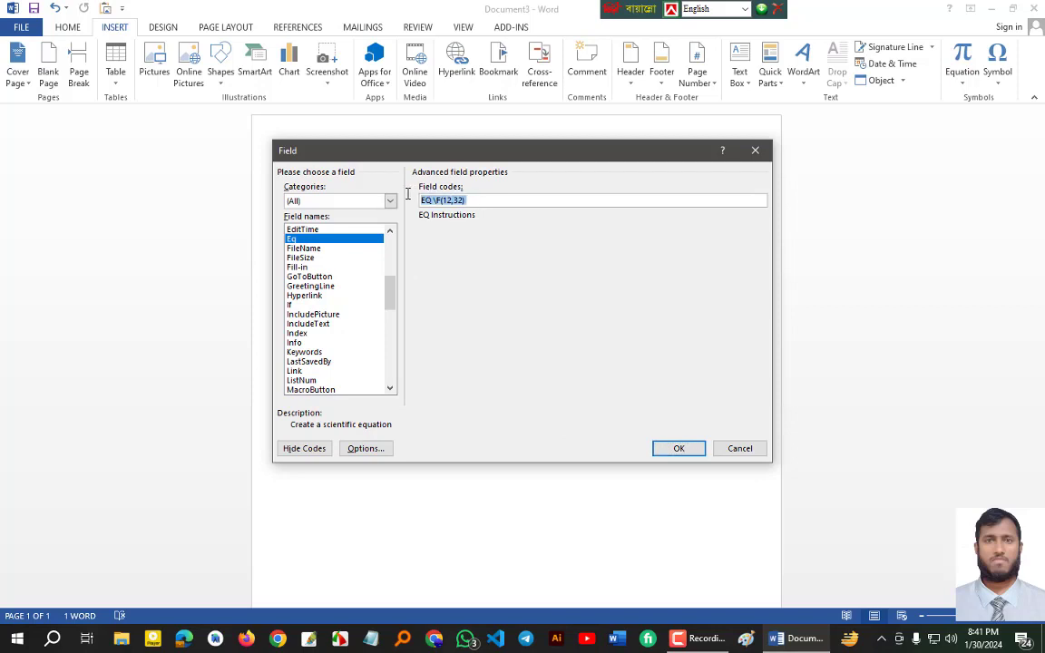
click(679, 449)
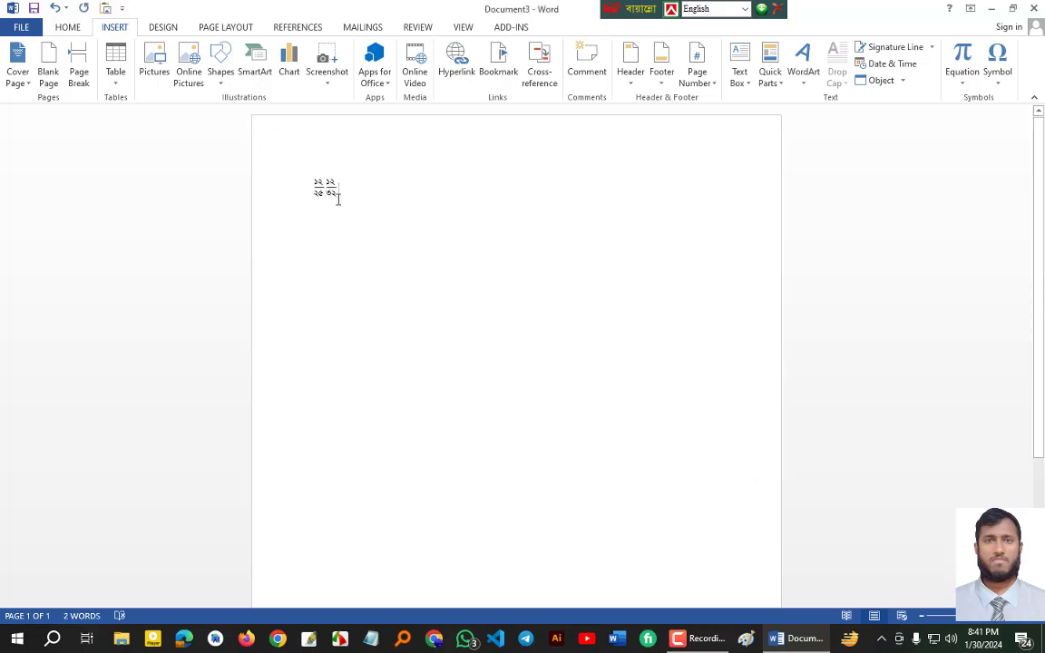
Step: Change the font of both fractions to Times New Roman, and delete them from the page
click(258, 167)
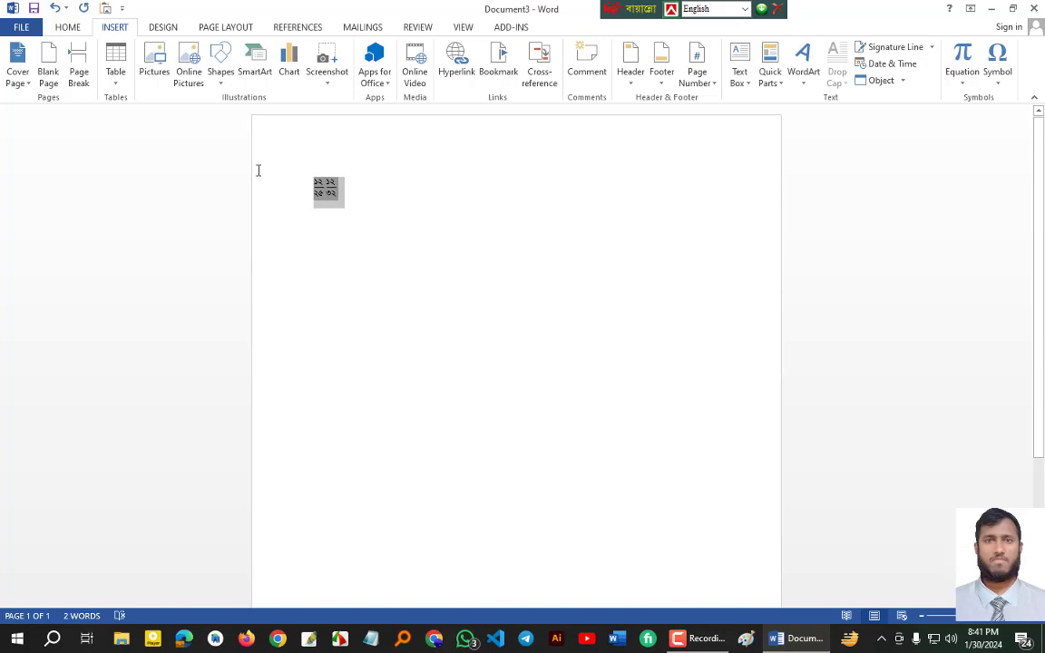
click(82, 29)
click(180, 53)
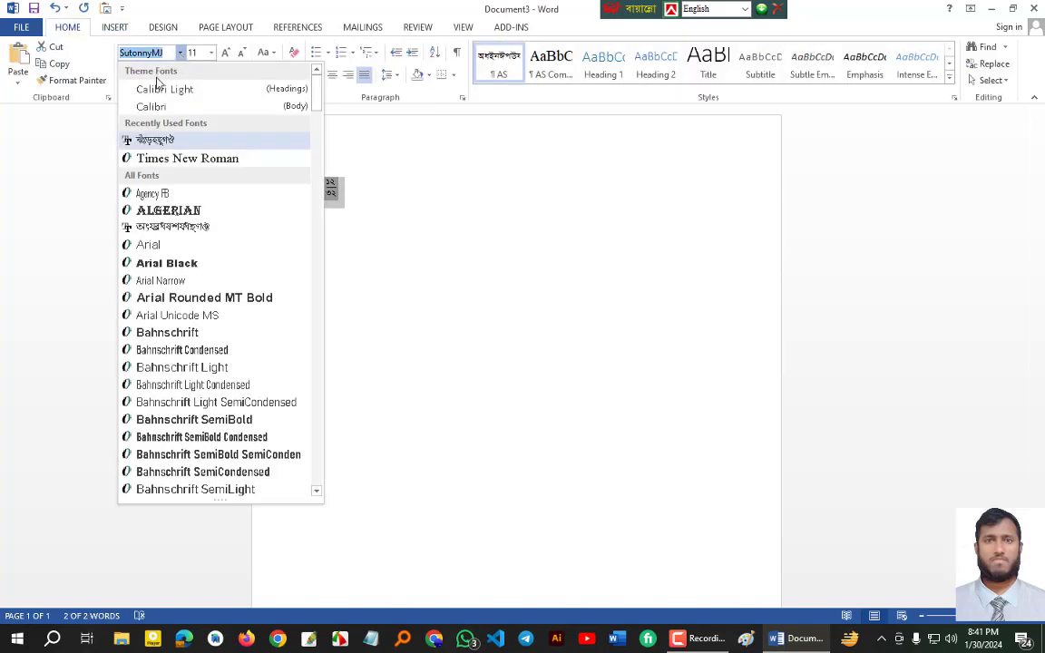
click(168, 159)
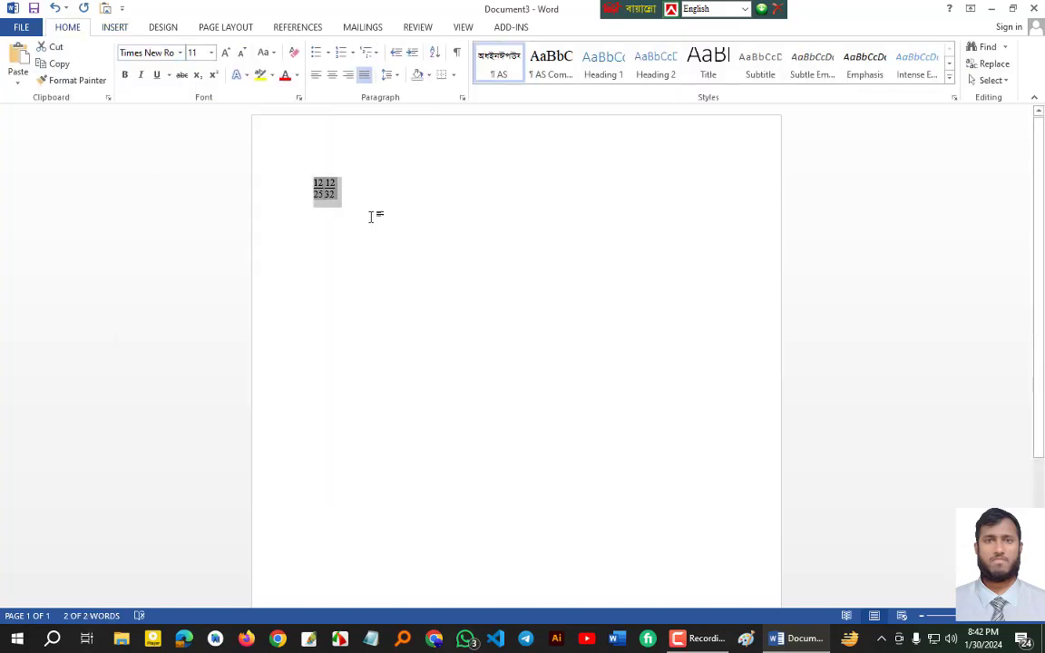
key(Delete)
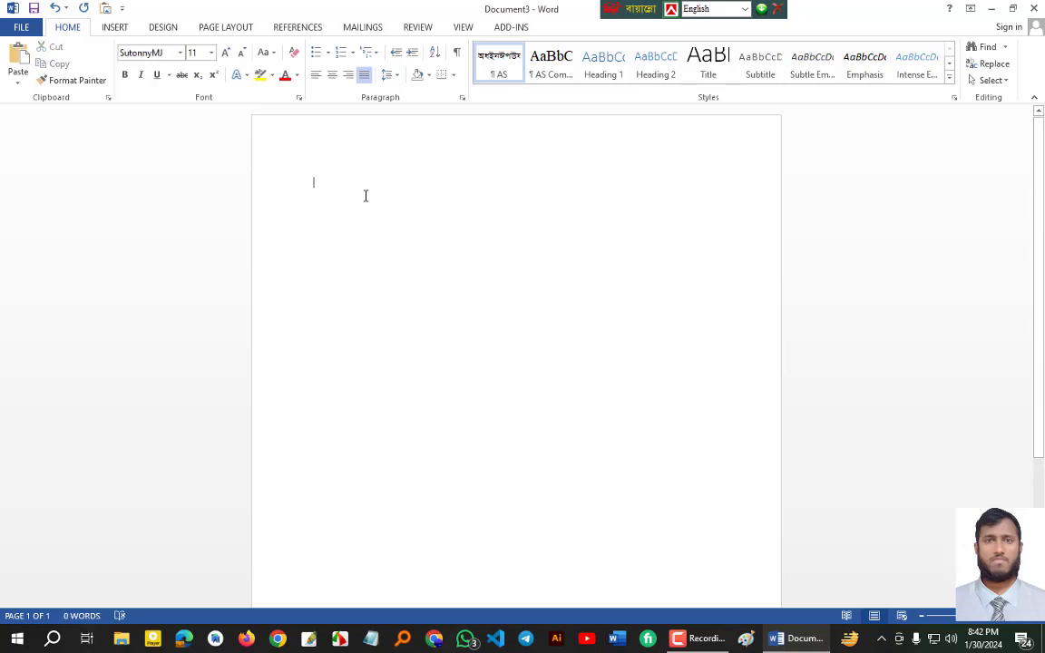
click(114, 28)
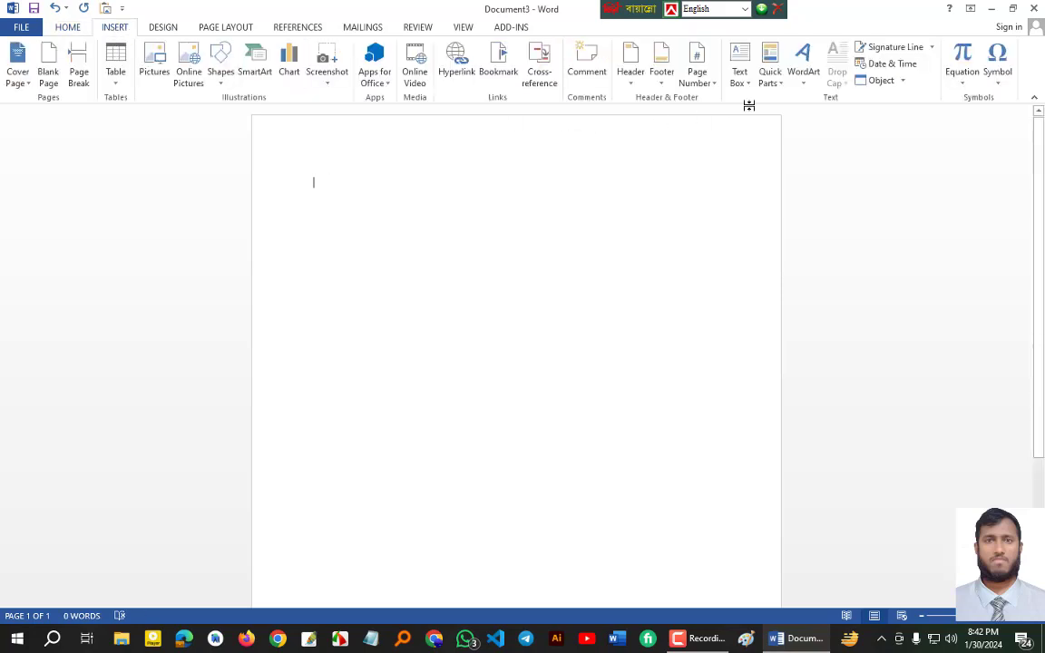
click(776, 83)
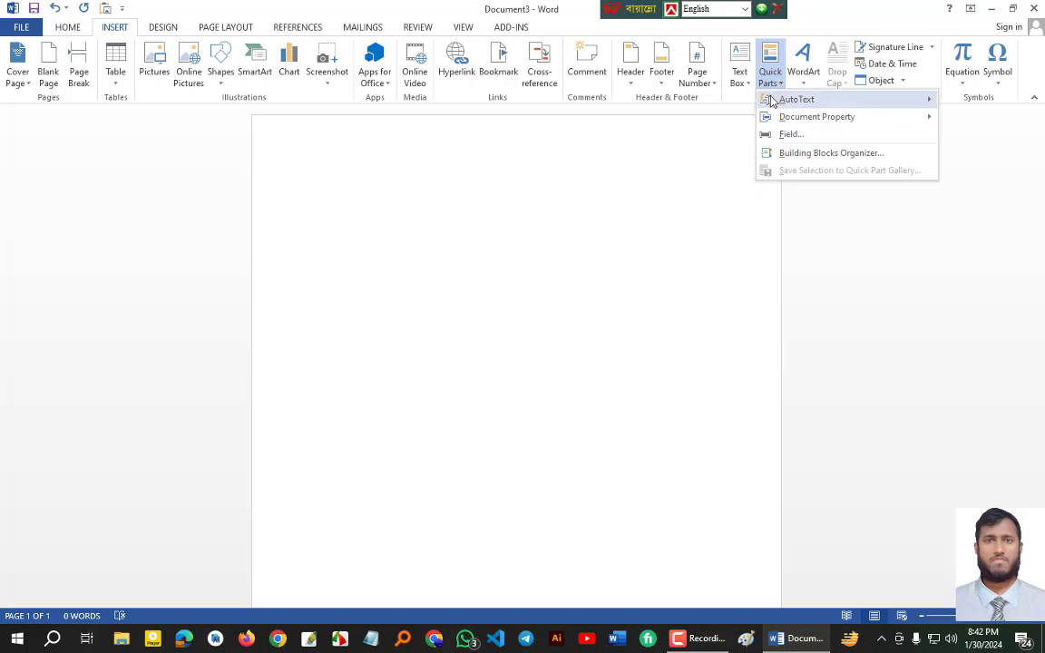
click(698, 163)
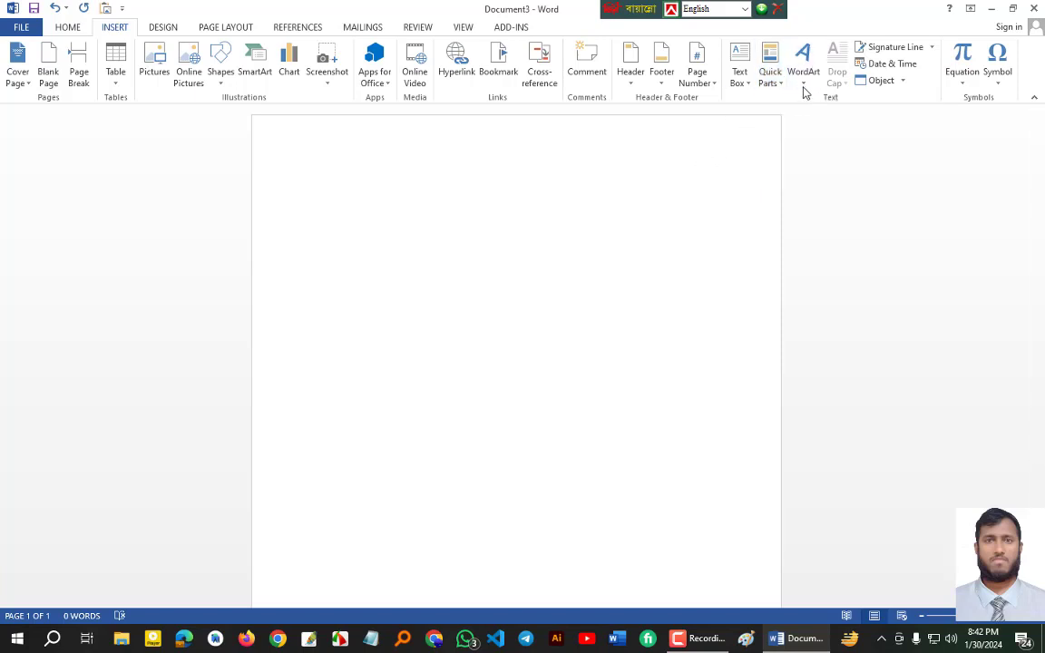
click(804, 89)
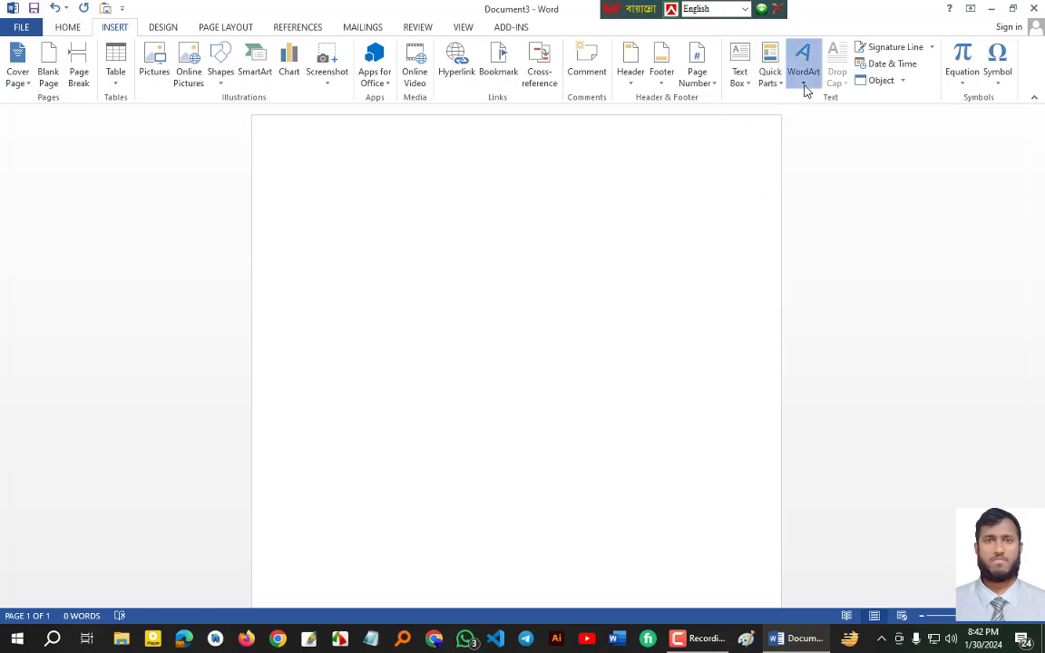
click(304, 182)
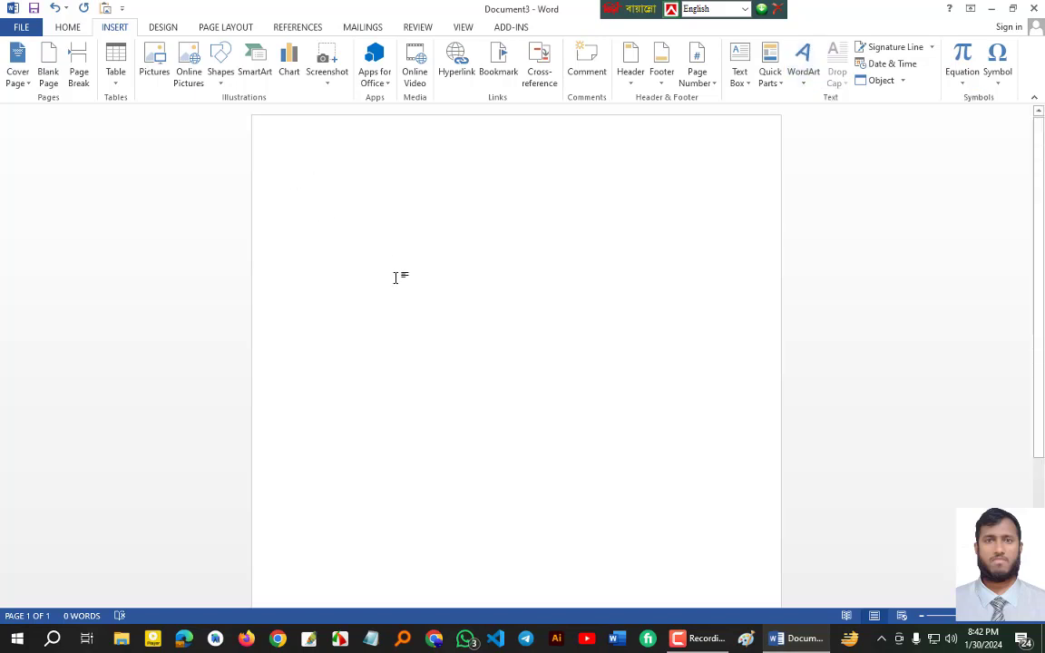
text(ক)
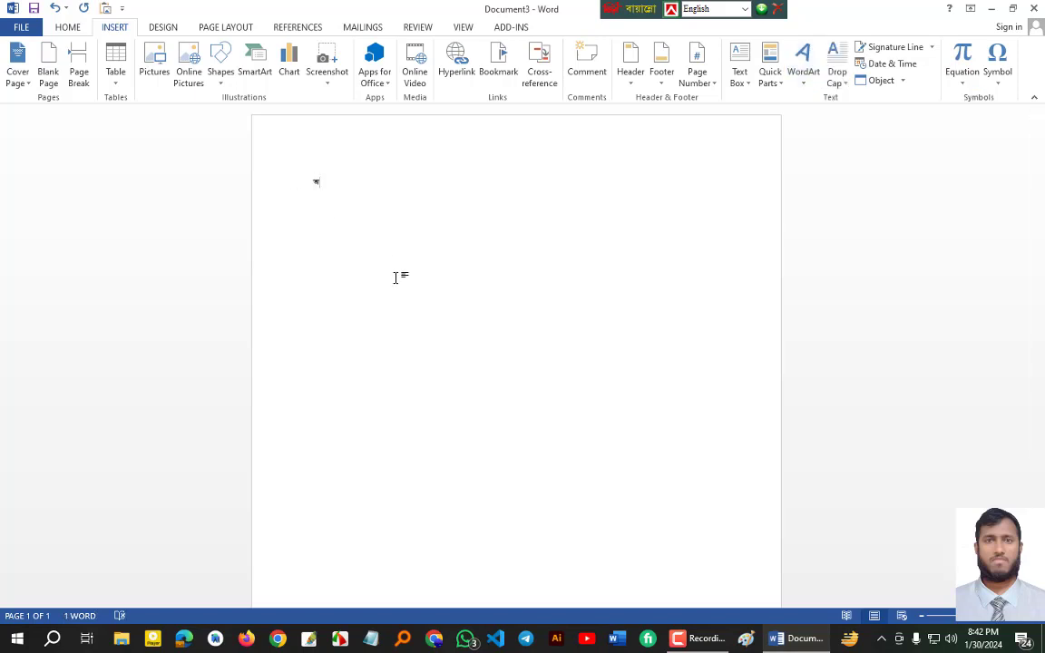
key(BackSpace)
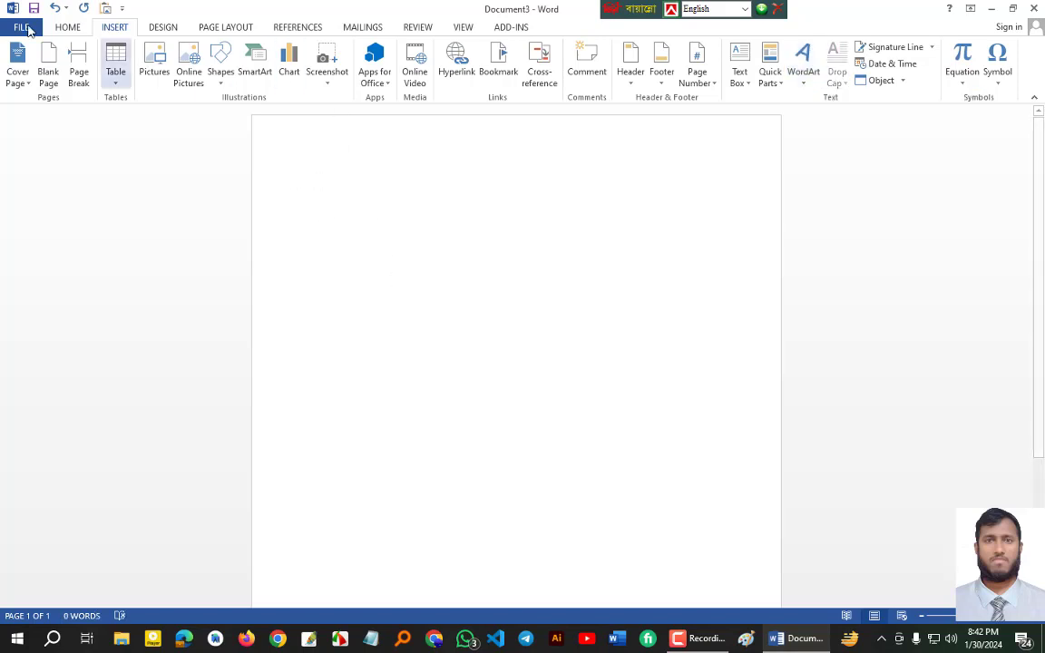
Step: Apply the "AS Com..." style to the empty paragraph and remove the AS style from the style gallery
click(67, 27)
click(542, 69)
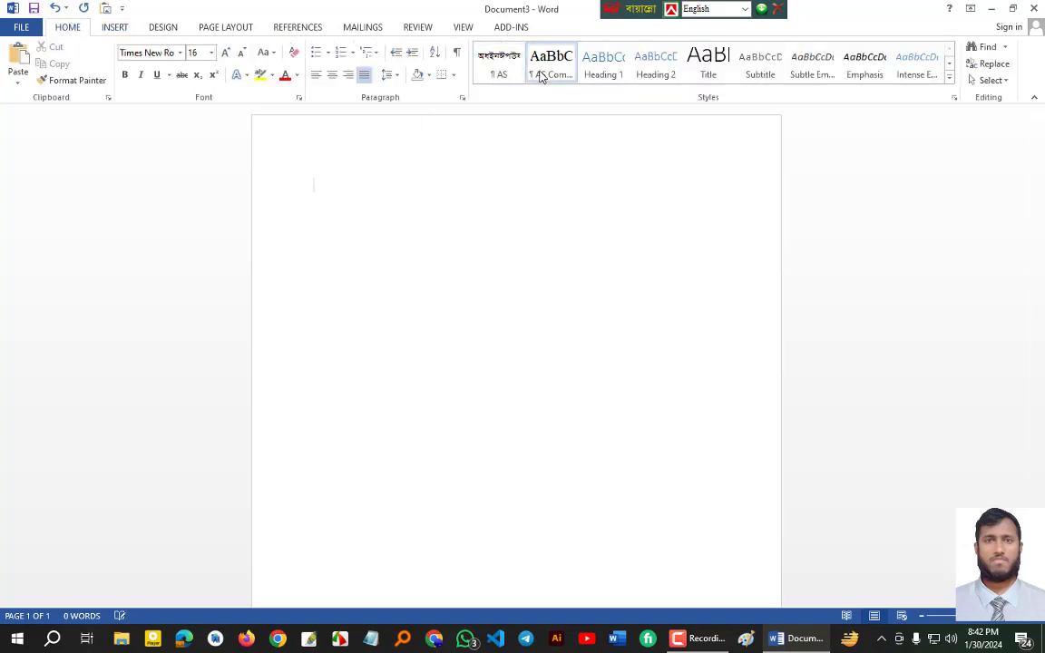
right_click(506, 65)
click(560, 138)
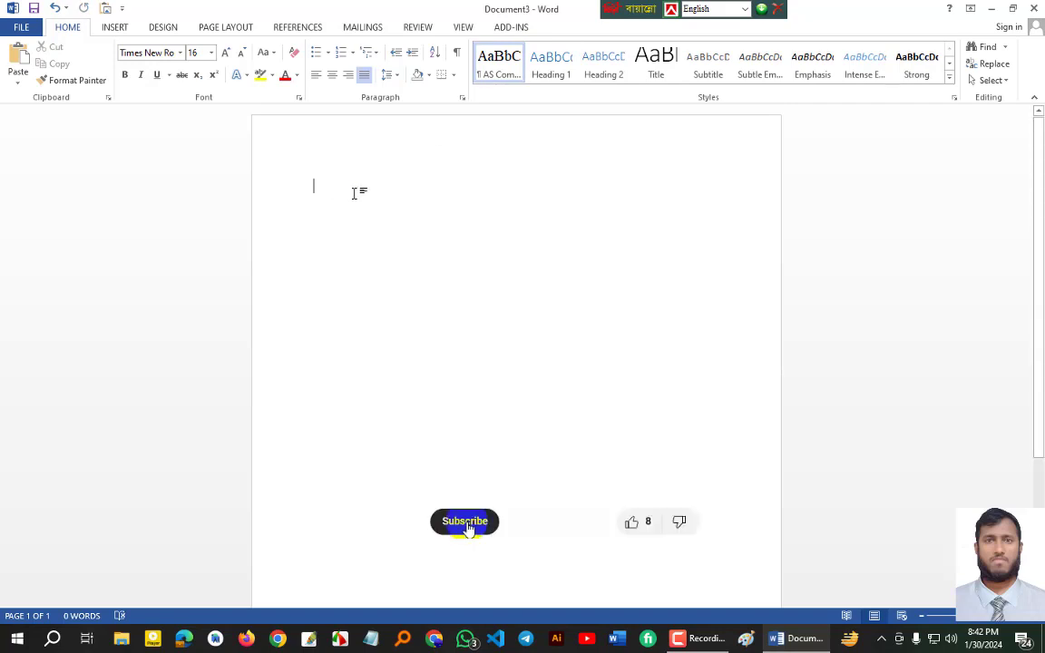
Step: Enter the sample text "A.S COMPUTER TRAINIING CENTER" on the first line of the page
text(A.D)
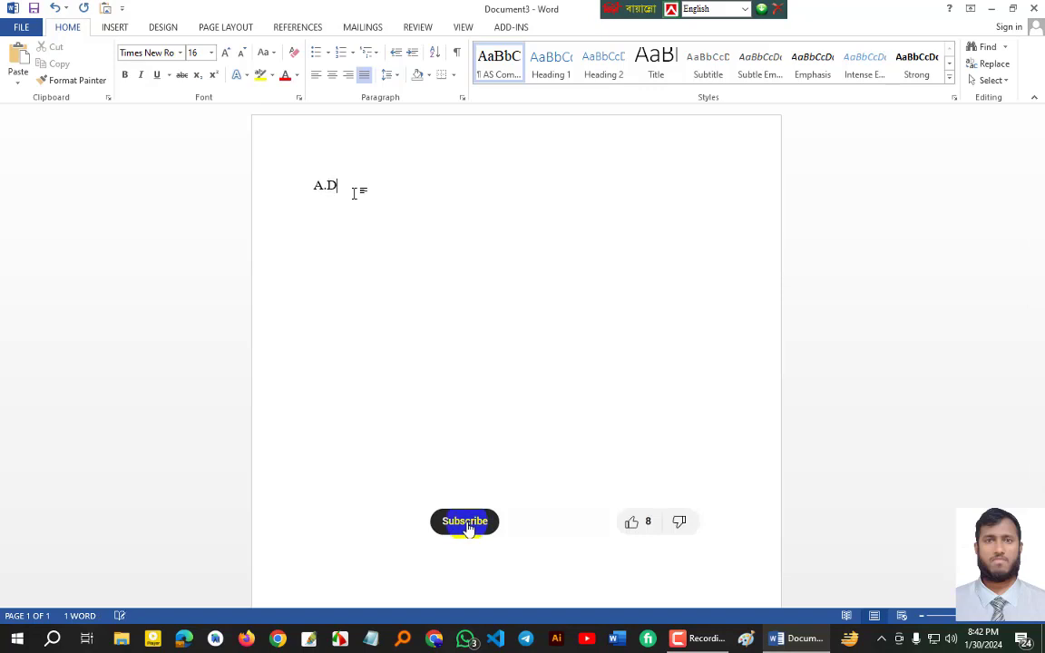
text(S)
key(BackSpace)
key(BackSpace)
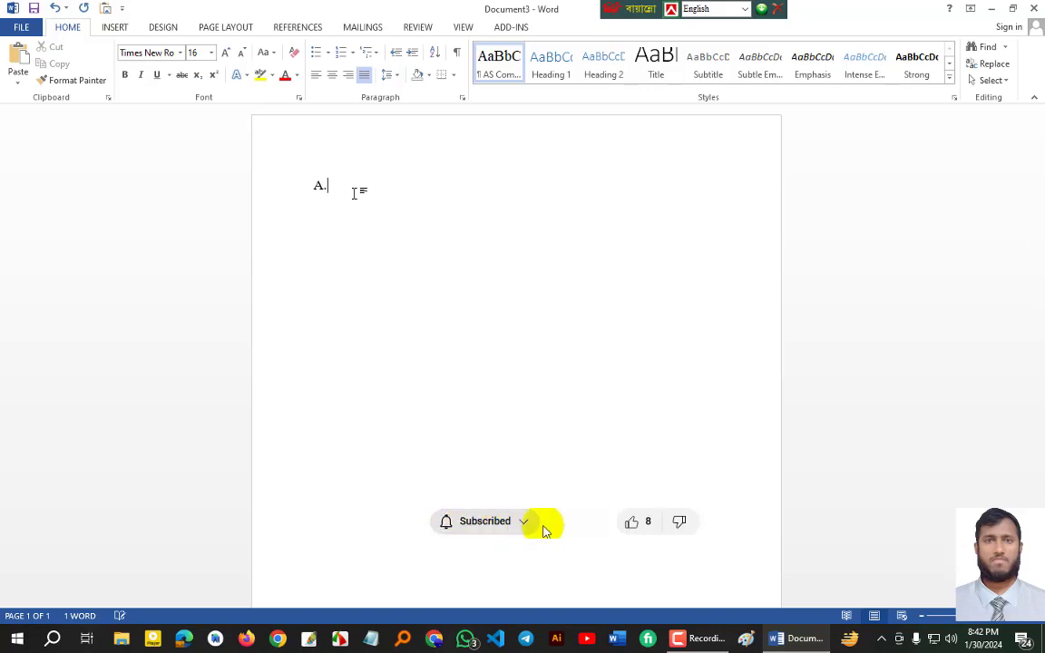
text(S COMP)
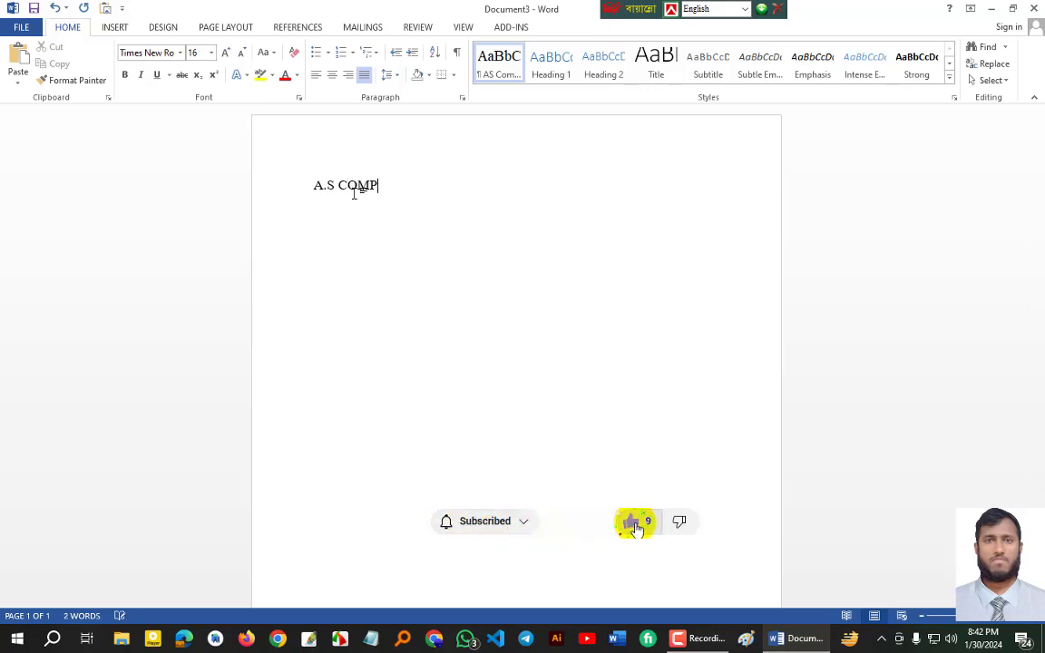
text(UTER TAR)
key(BackSpace)
key(BackSpace)
key(BackSpace)
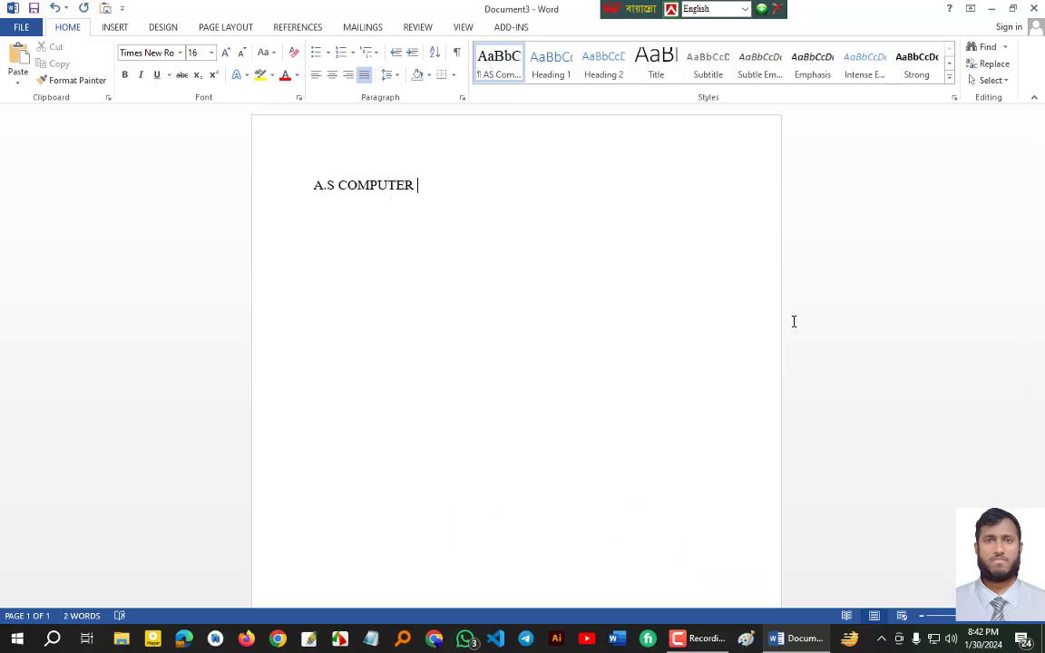
text(TRAININ)
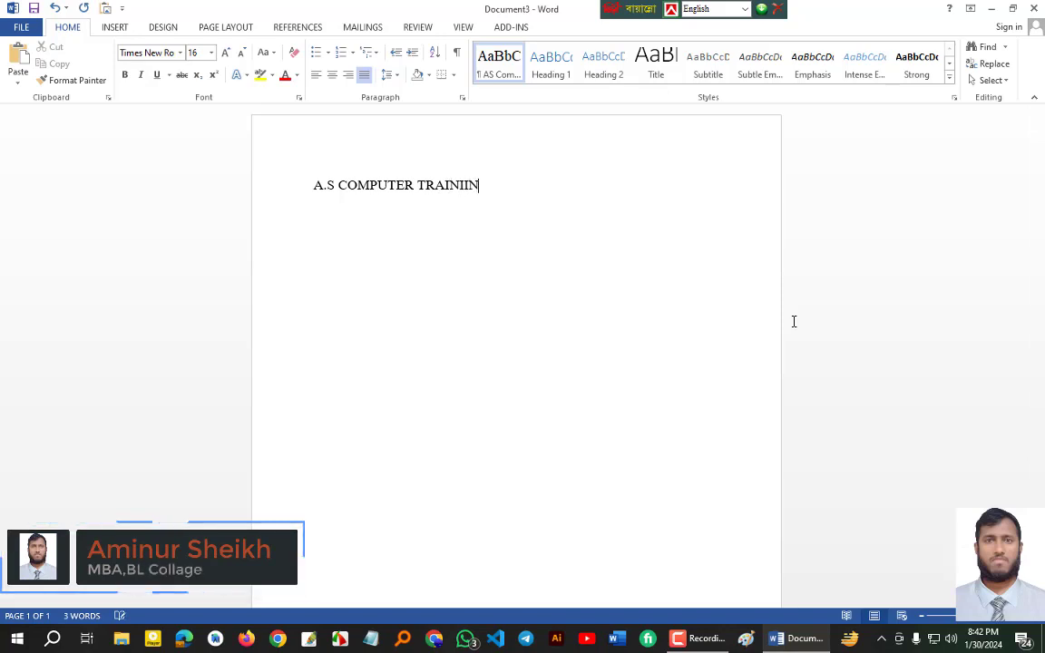
text(G )
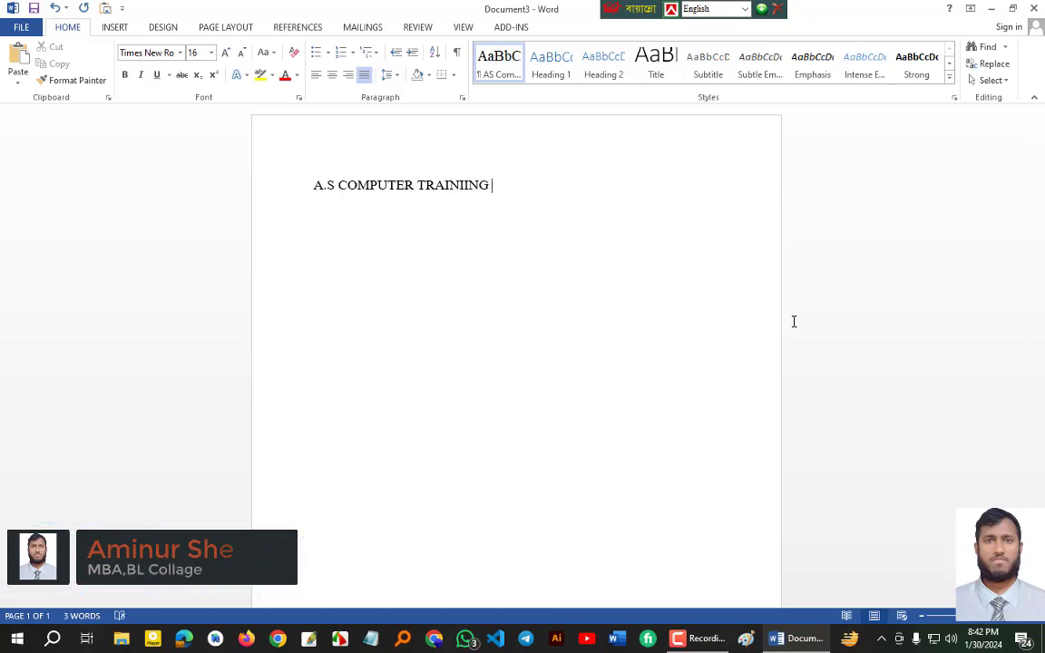
text(CE)
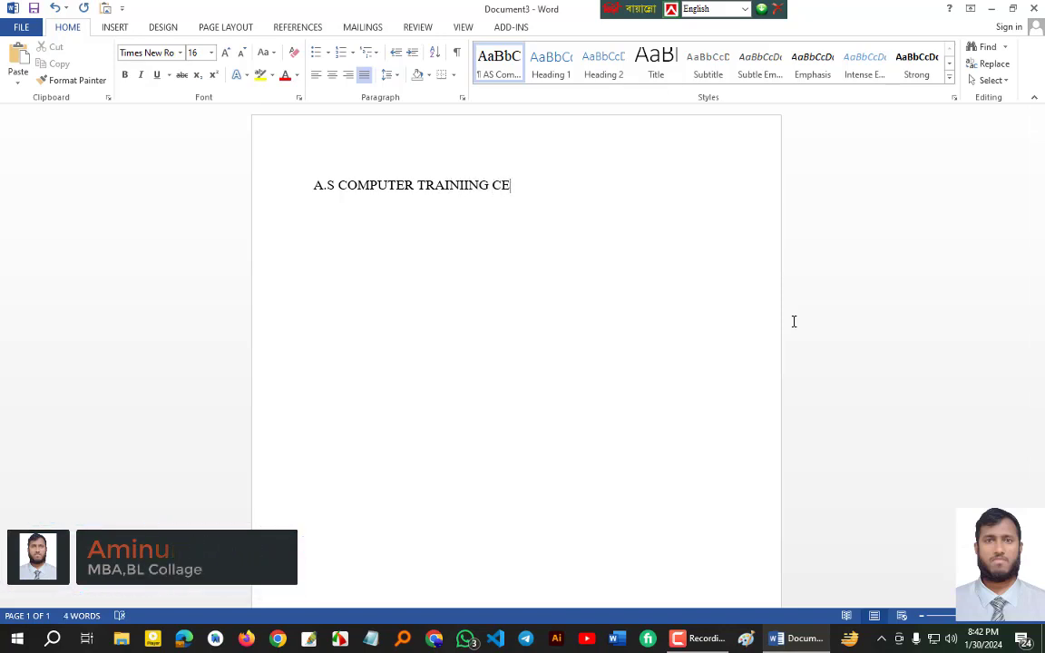
text(NTER)
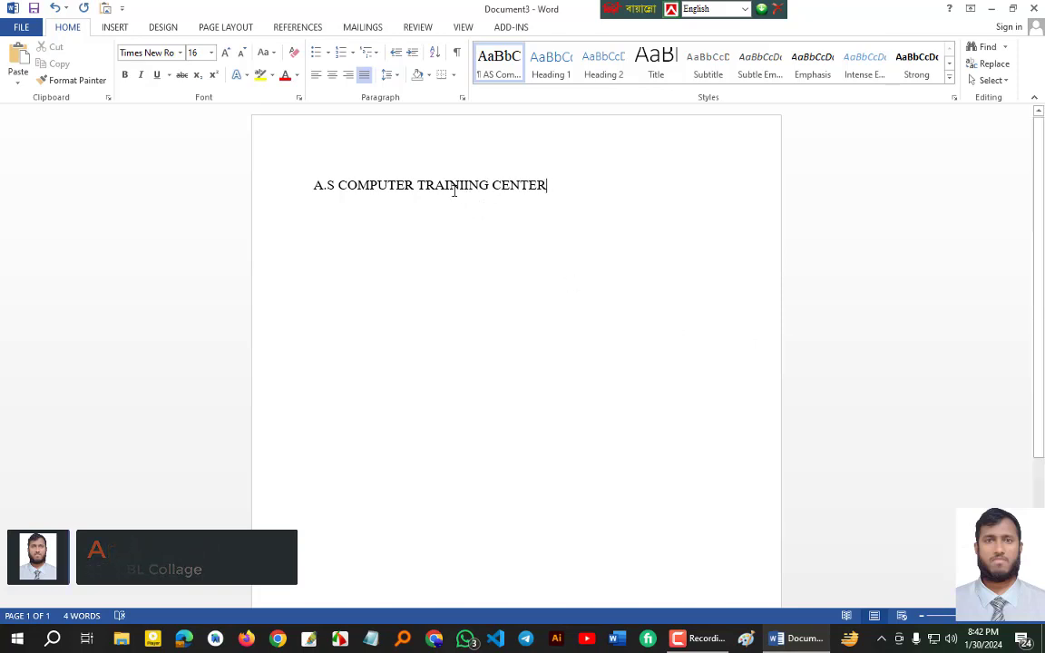
Step: Correct the heading's spelling to "A.S COMPUTER TRAINING CENTER" and enlarge the whole line to font size 26
click(460, 186)
key(BackSpace)
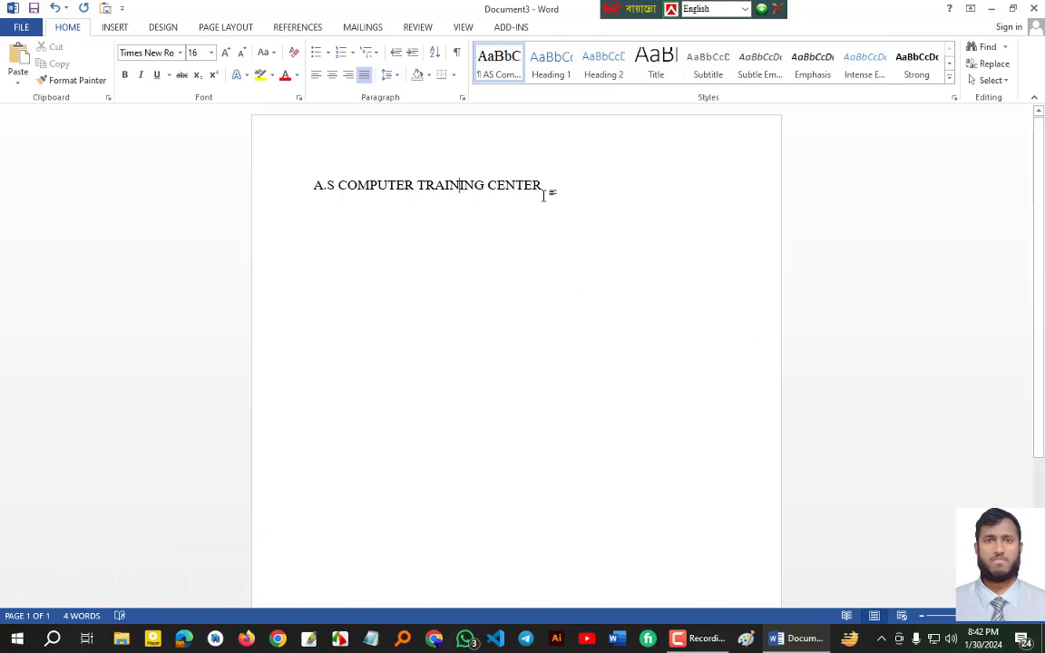
drag(544, 195, 254, 173)
key(ctrl+shift+period)
key(ctrl+shift+period)
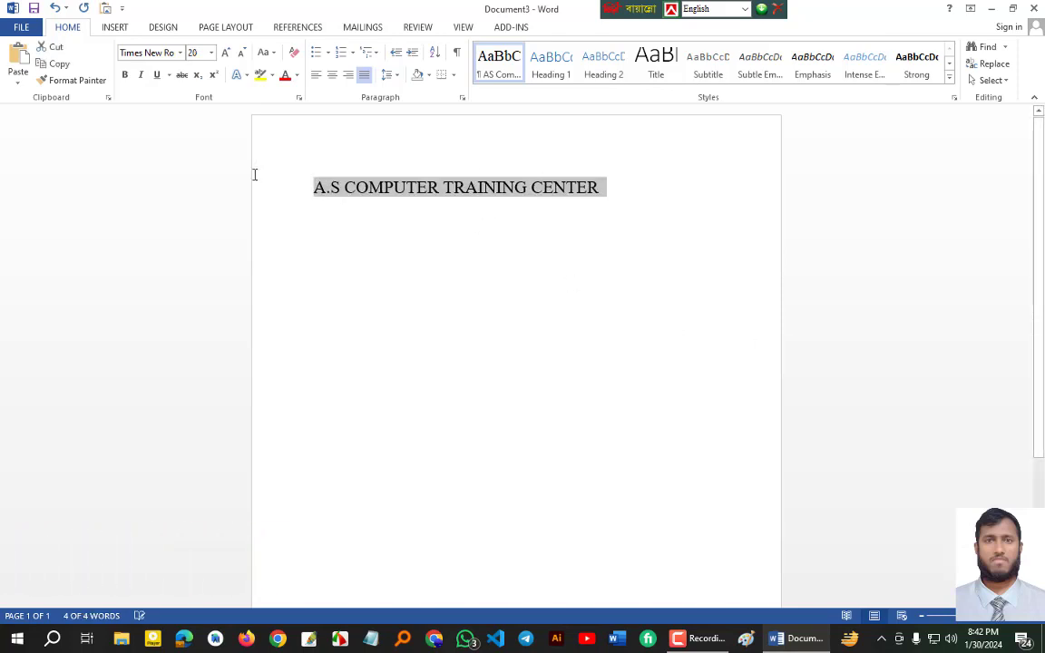
key(ctrl+shift+period)
key(ctrl+shift+period)
key(ctrl+shift+period)
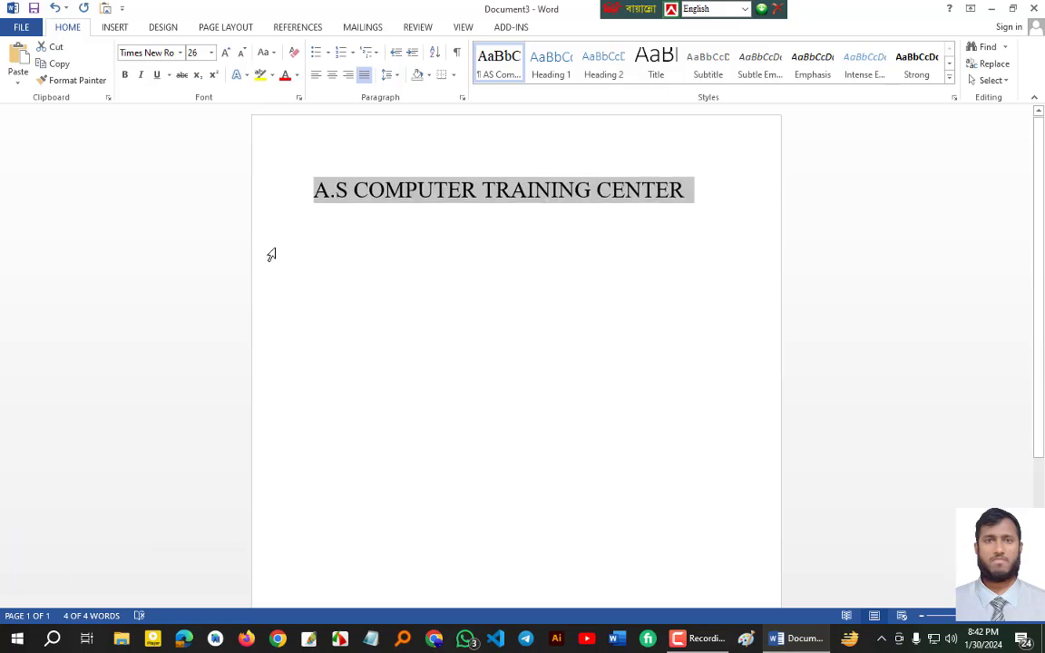
Step: Convert the whole heading line into WordArt using the first style, the plain black letter
click(118, 31)
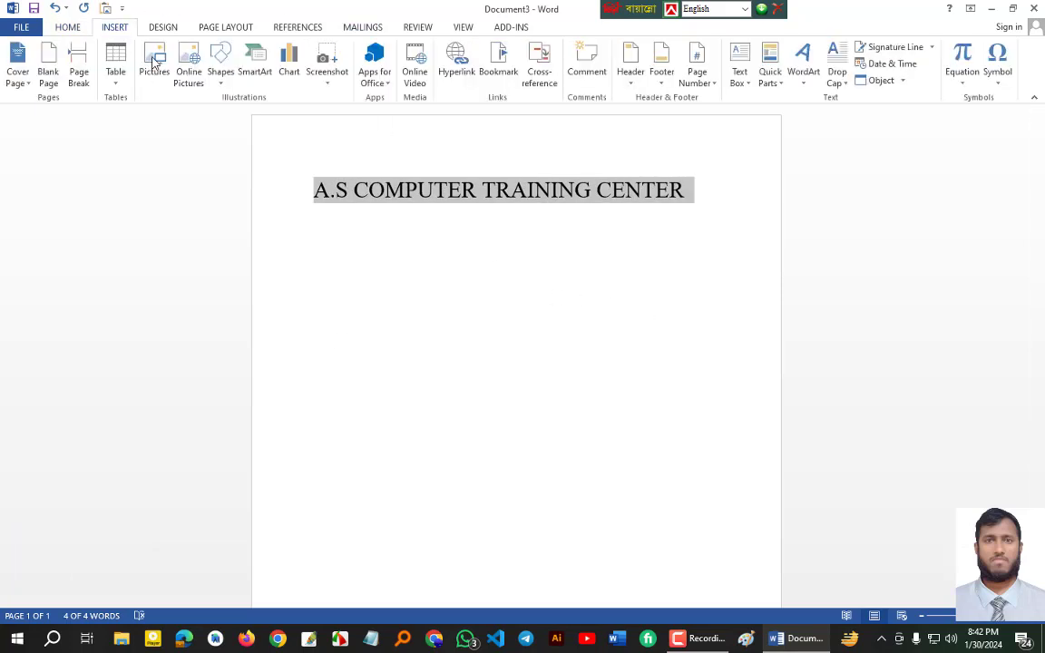
click(560, 210)
drag(689, 192, 226, 168)
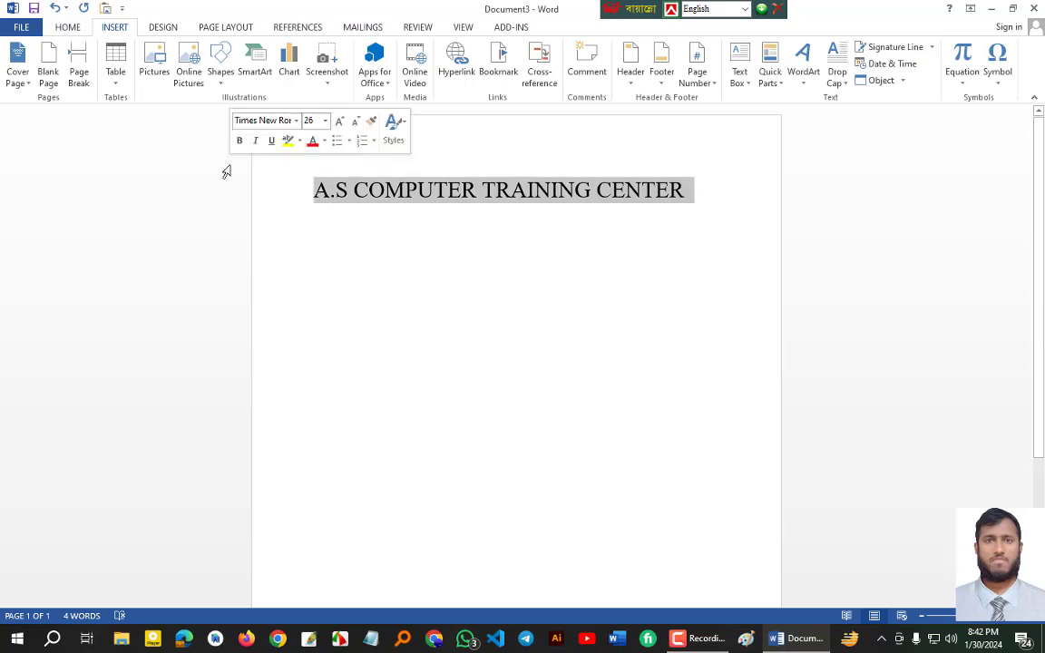
click(804, 79)
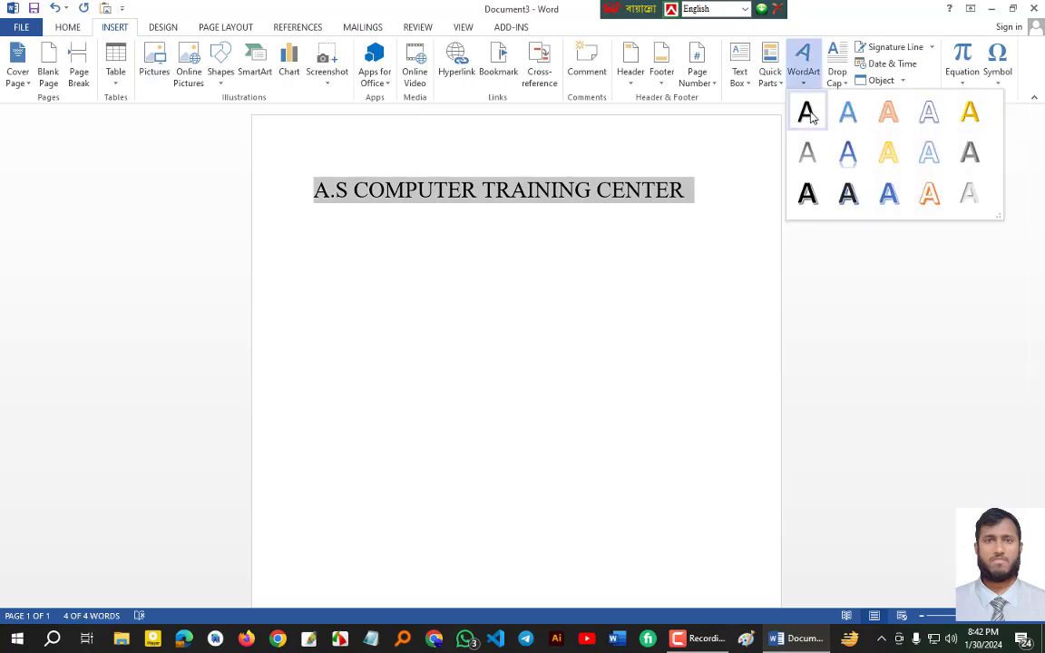
click(807, 112)
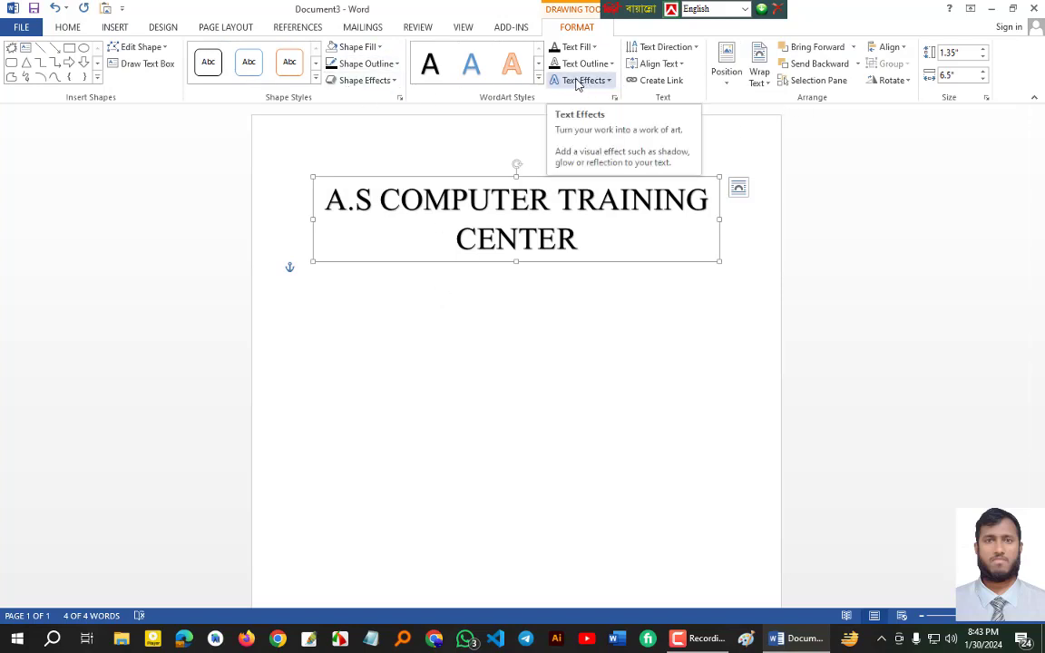
Step: Apply the upward-arch Follow Path transform to the WordArt text and stretch its box to about 4.79" high
click(610, 81)
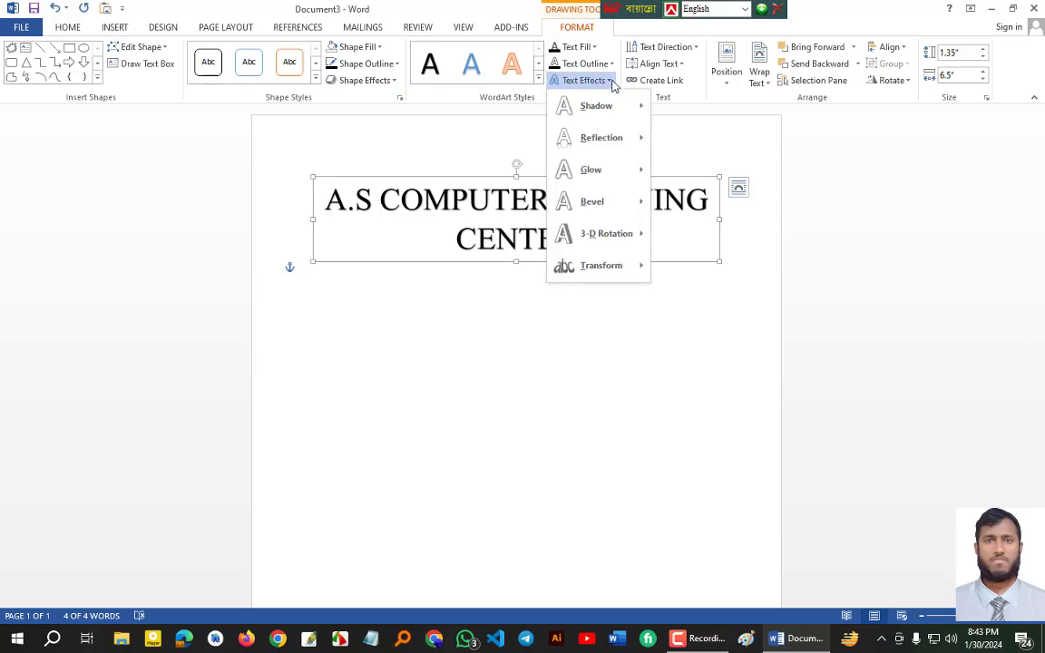
mouse_move(621, 273)
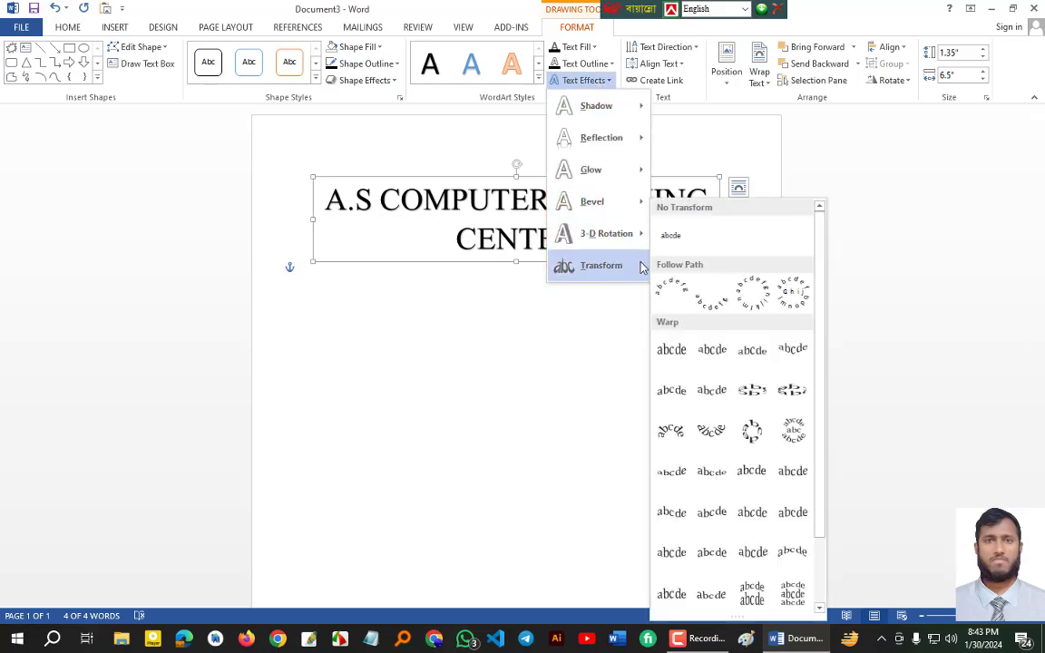
click(671, 292)
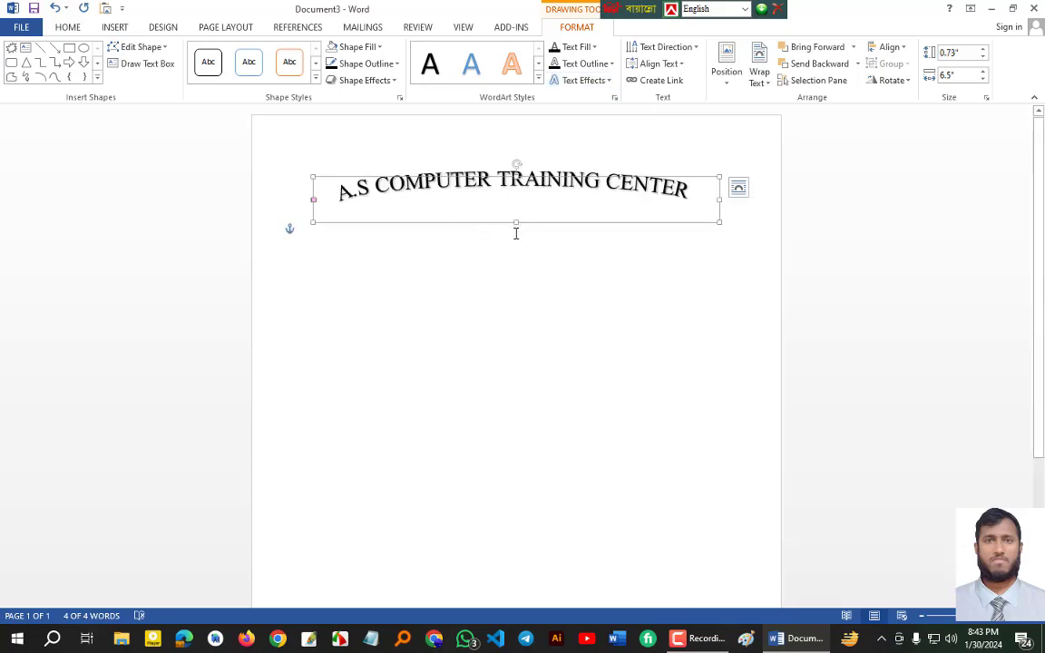
key(ctrl+shift+d)
drag(500, 214, 545, 250)
key(Escape)
drag(518, 225, 522, 476)
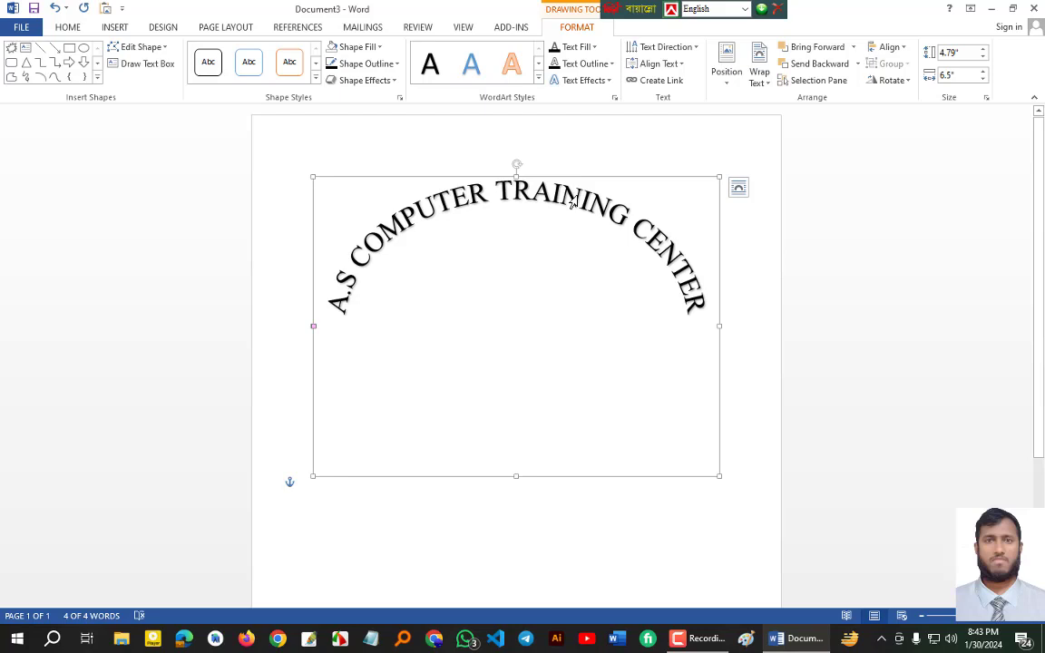
Step: Preview shape fill colours on the WordArt box, choose No Fill, and view the shape outline colours
click(356, 47)
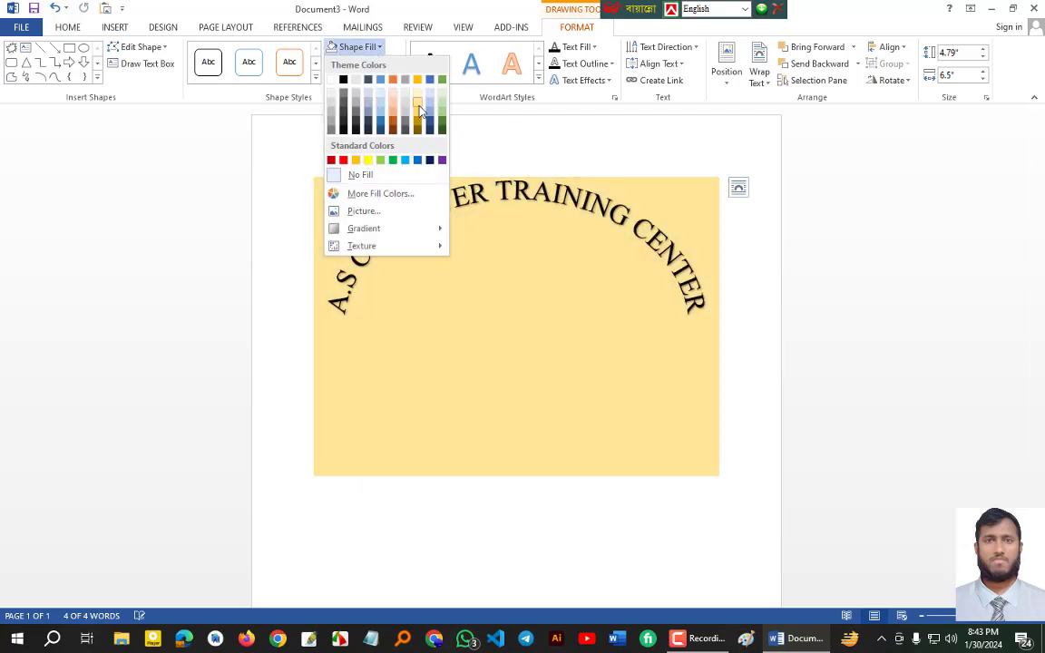
click(359, 174)
click(394, 64)
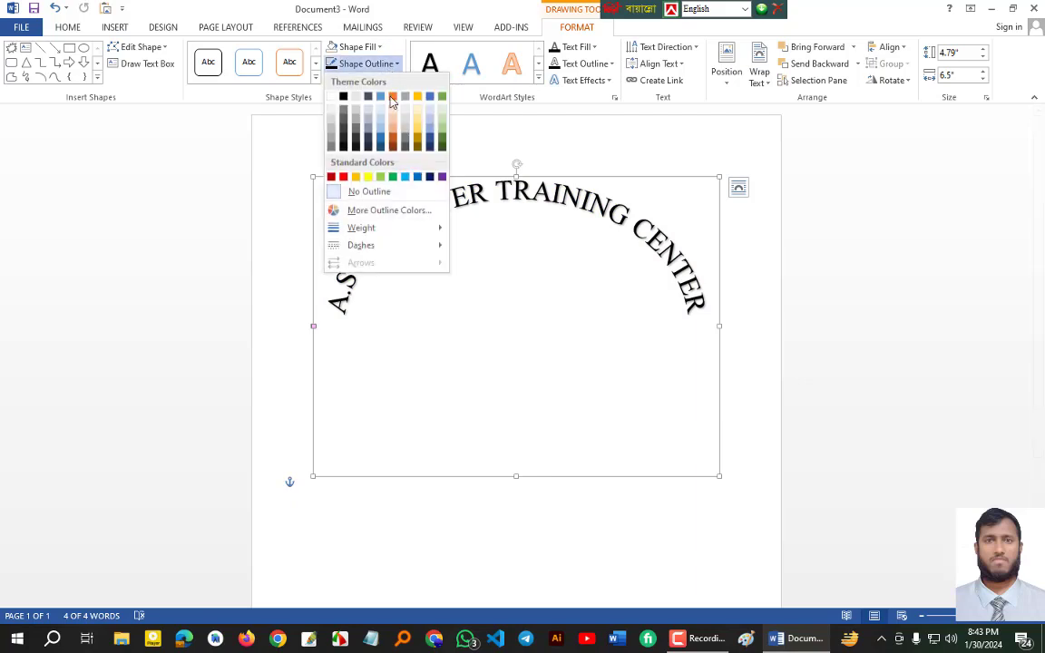
click(394, 49)
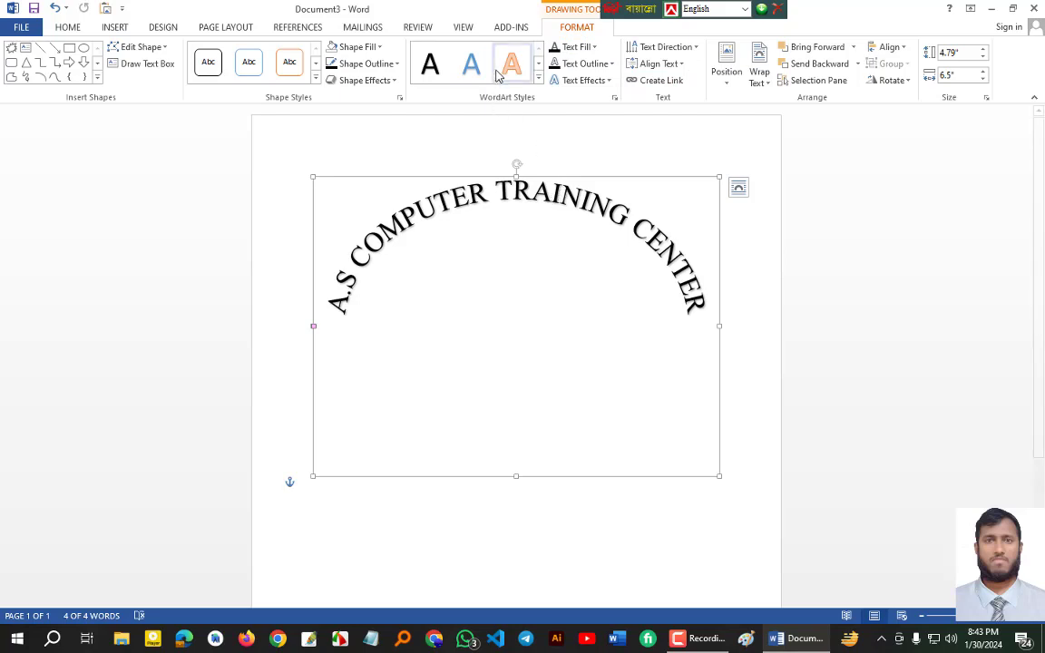
Step: Preview text fill colours without applying one, and give the arched WordArt text a light orange text outline
click(596, 48)
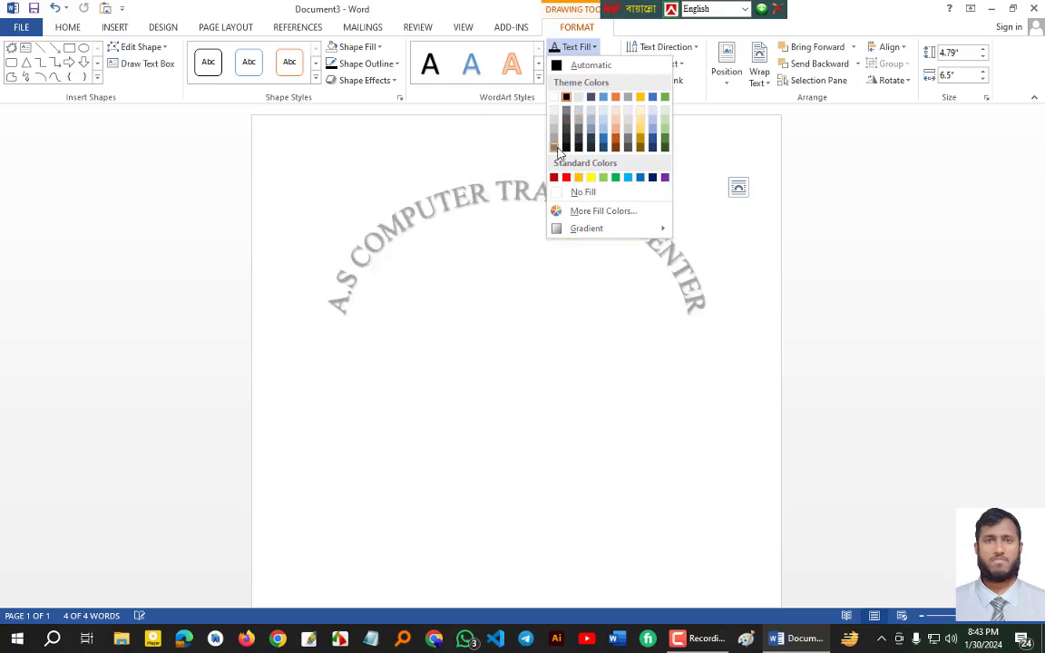
click(607, 43)
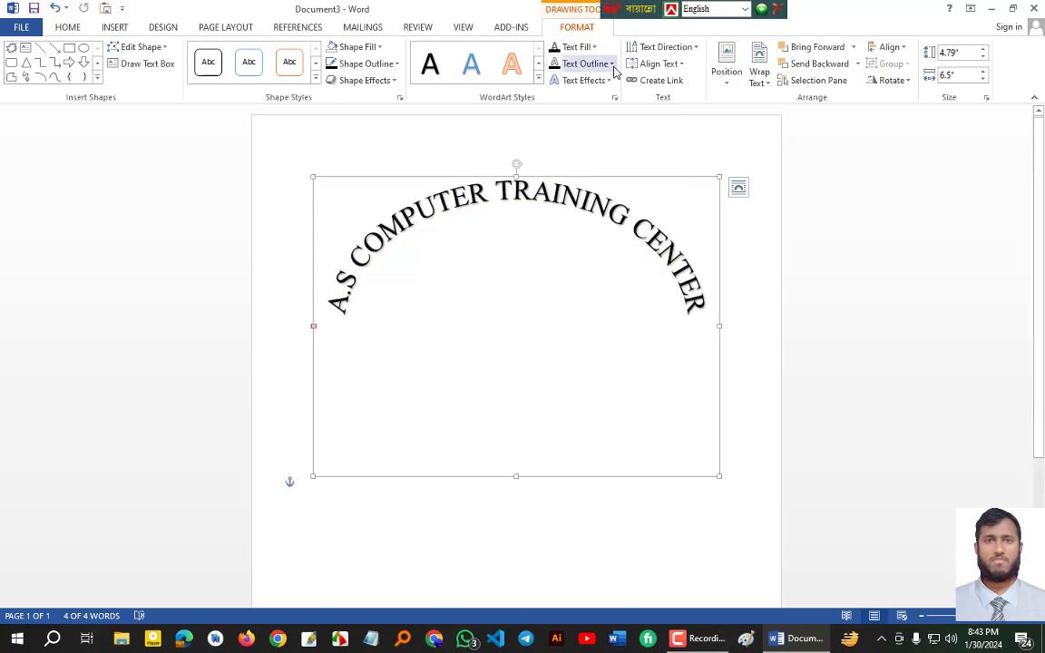
click(613, 67)
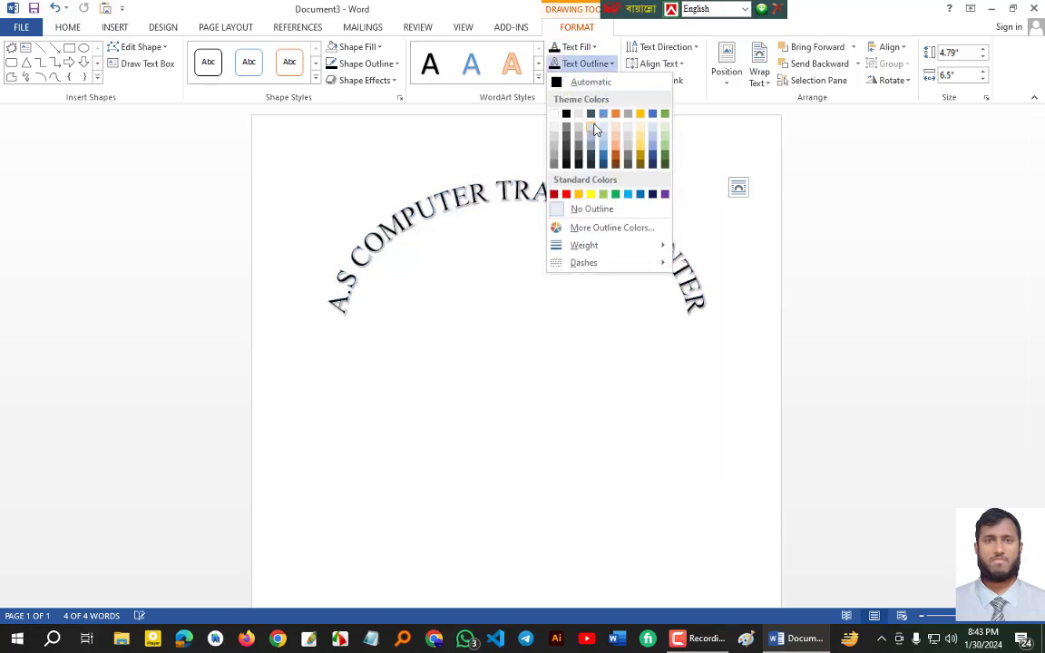
click(616, 148)
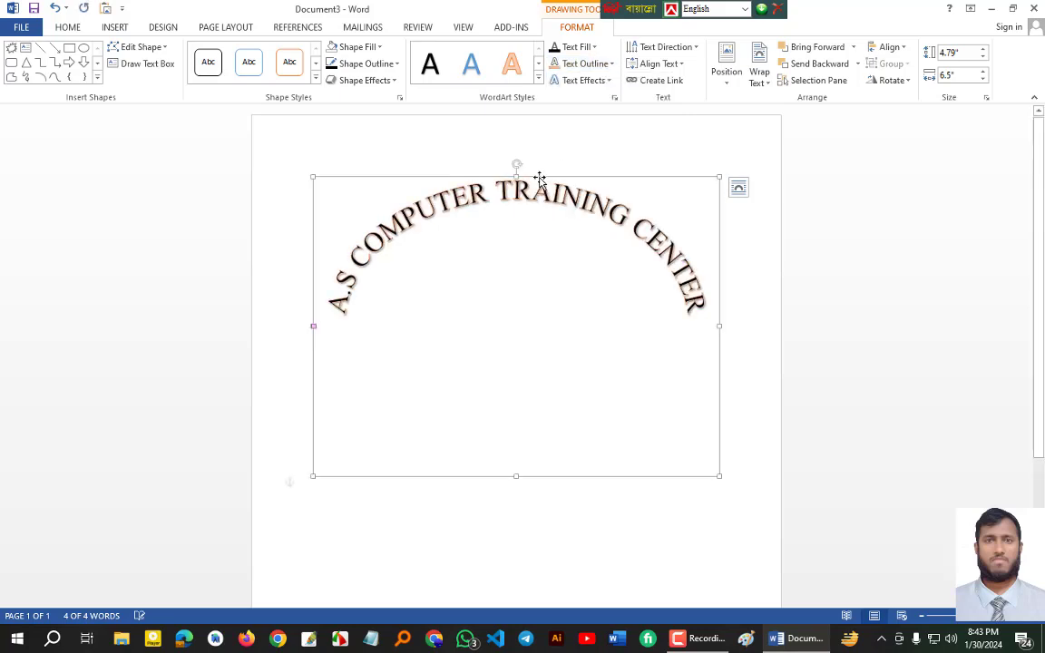
Step: Preview the Shadow, Reflection, Glow, Bevel and 3-D Rotation text effects on the WordArt without applying any
click(610, 83)
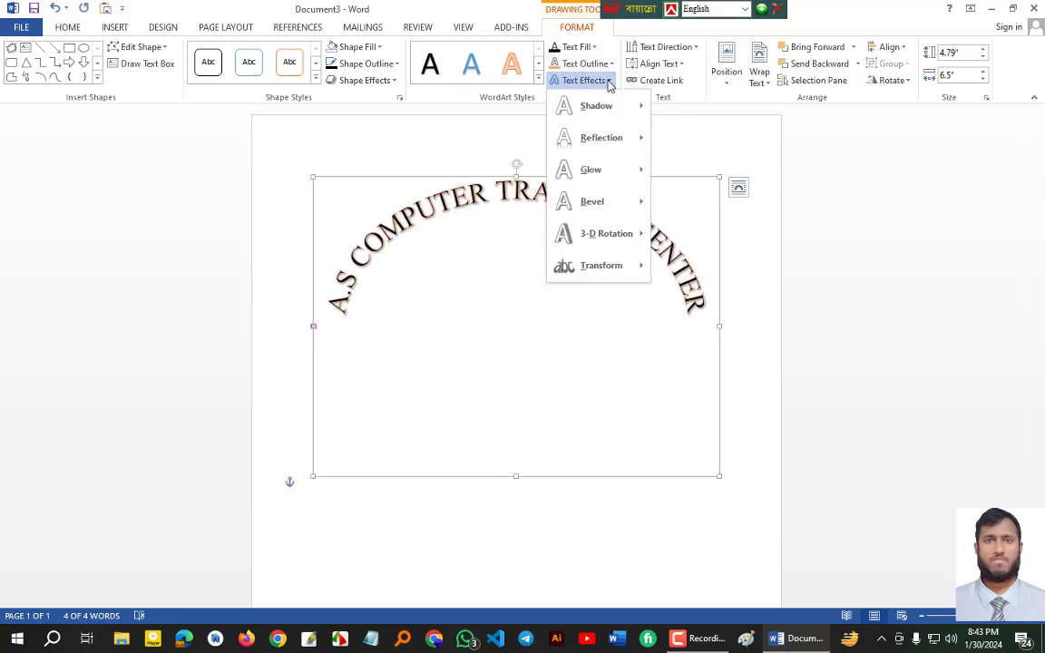
mouse_move(601, 106)
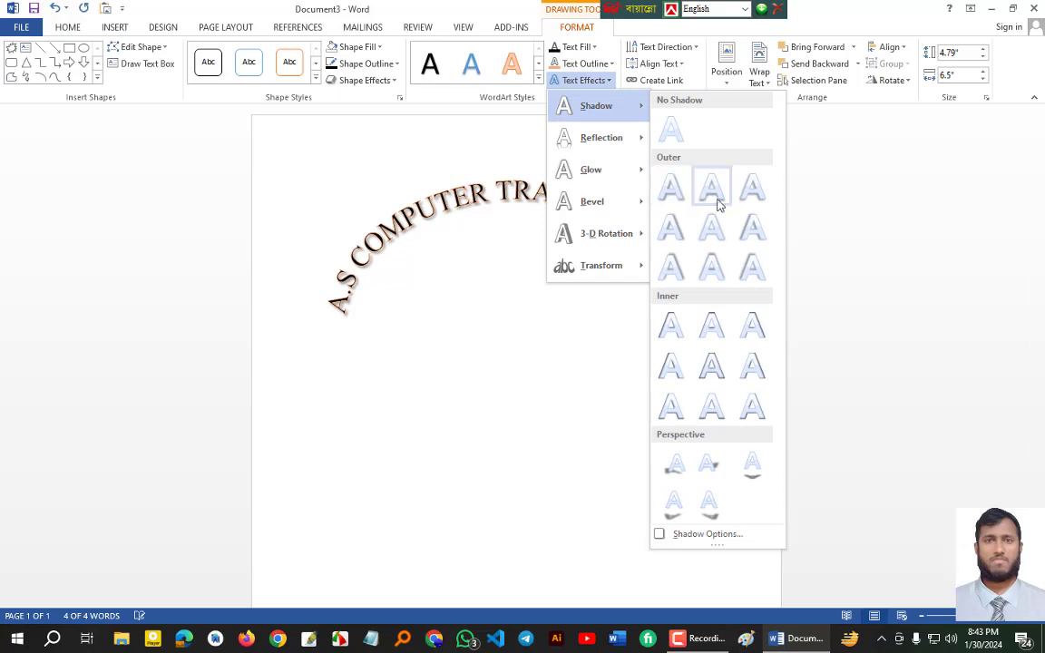
mouse_move(619, 140)
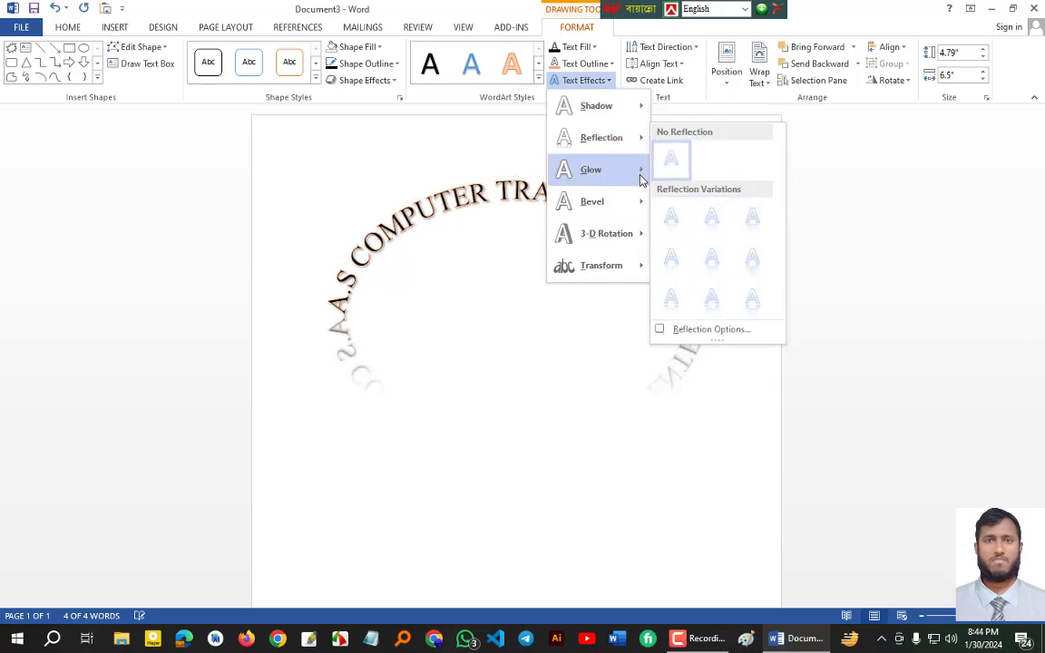
mouse_move(639, 170)
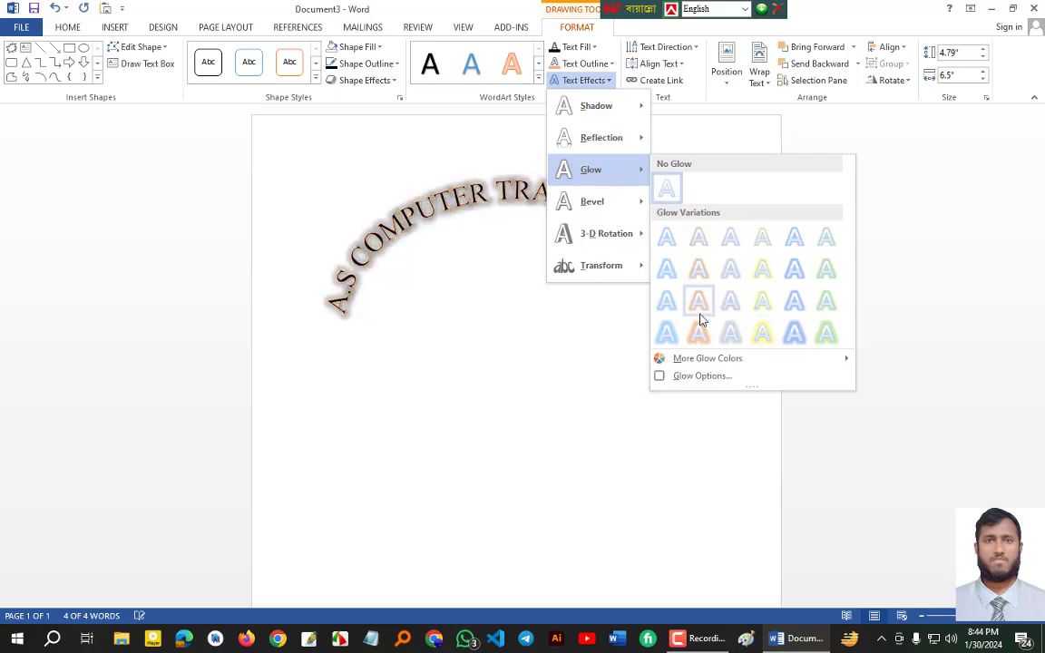
mouse_move(607, 211)
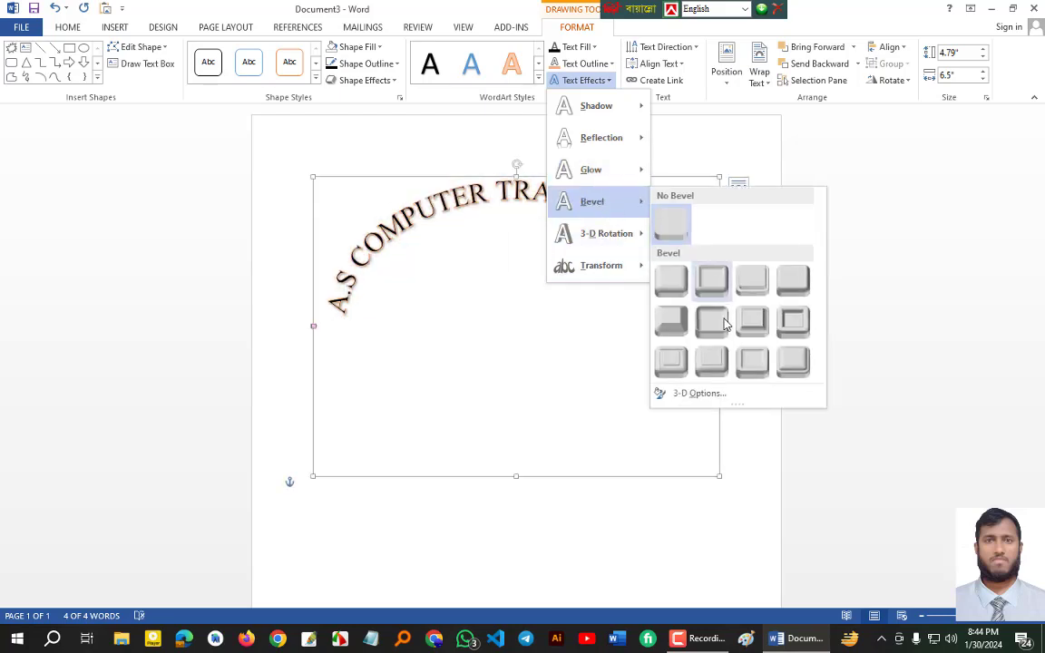
mouse_move(613, 235)
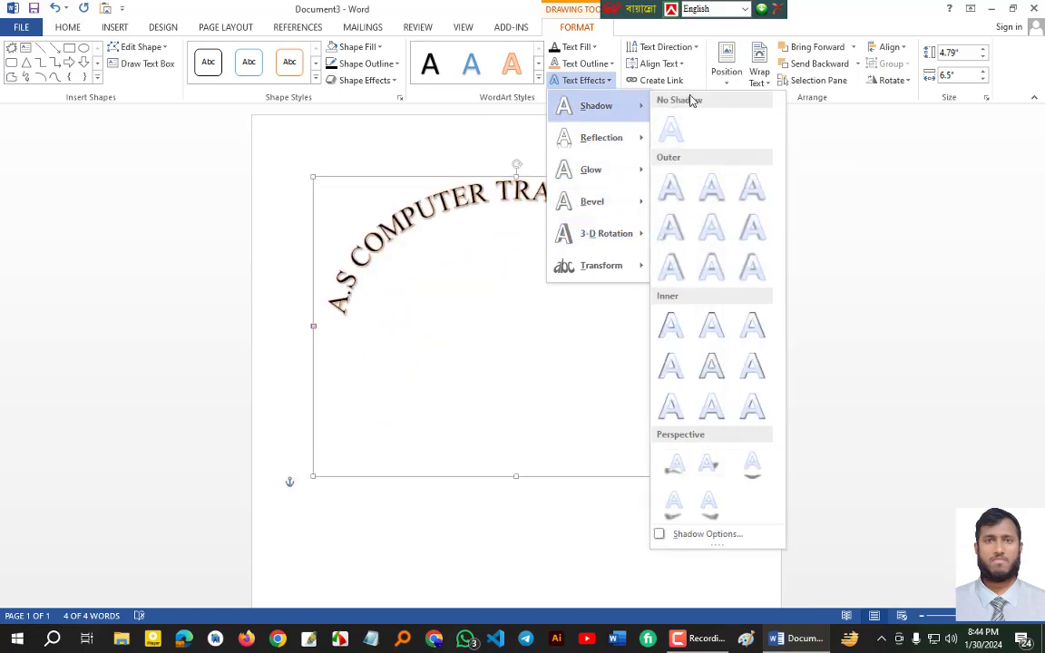
click(687, 35)
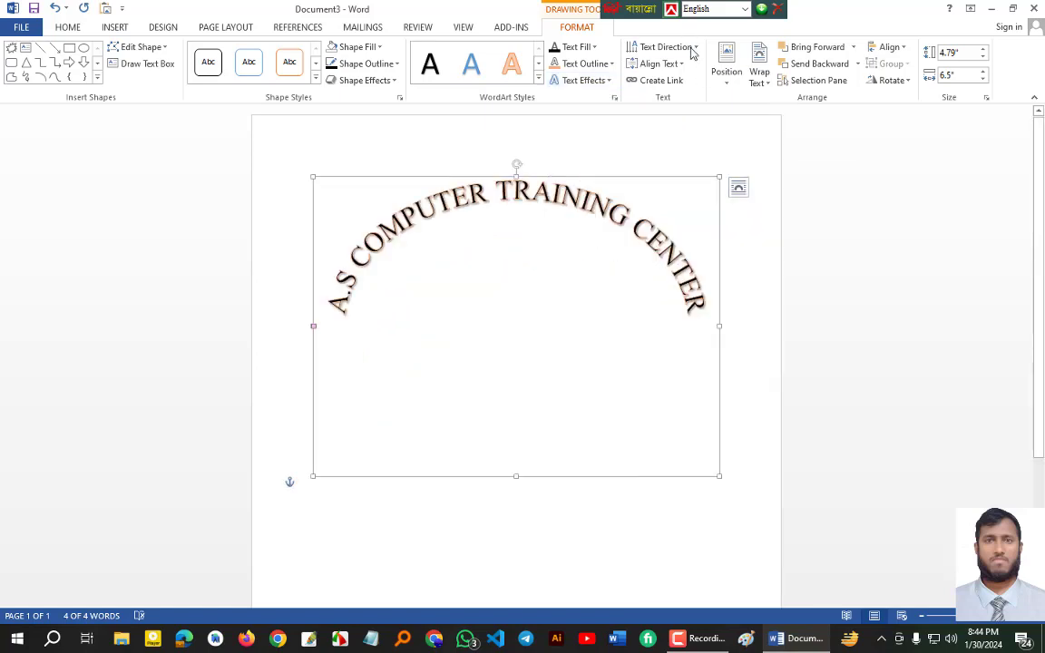
Step: Try rotating all the WordArt text 90°, and set its text alignment to Middle, Bottom and back to Top
click(681, 48)
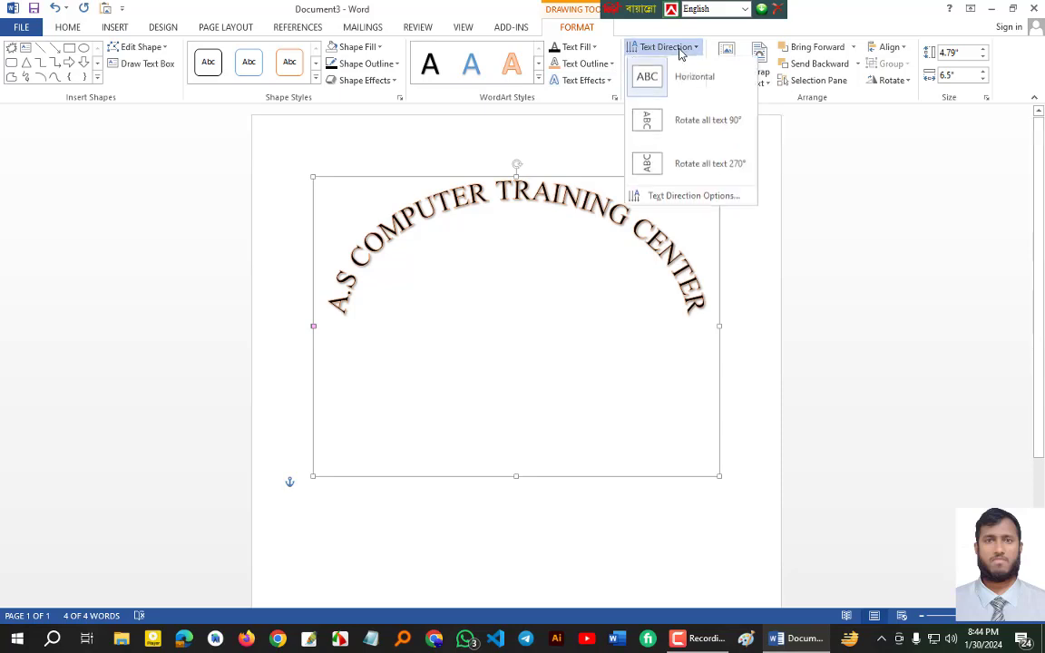
click(671, 133)
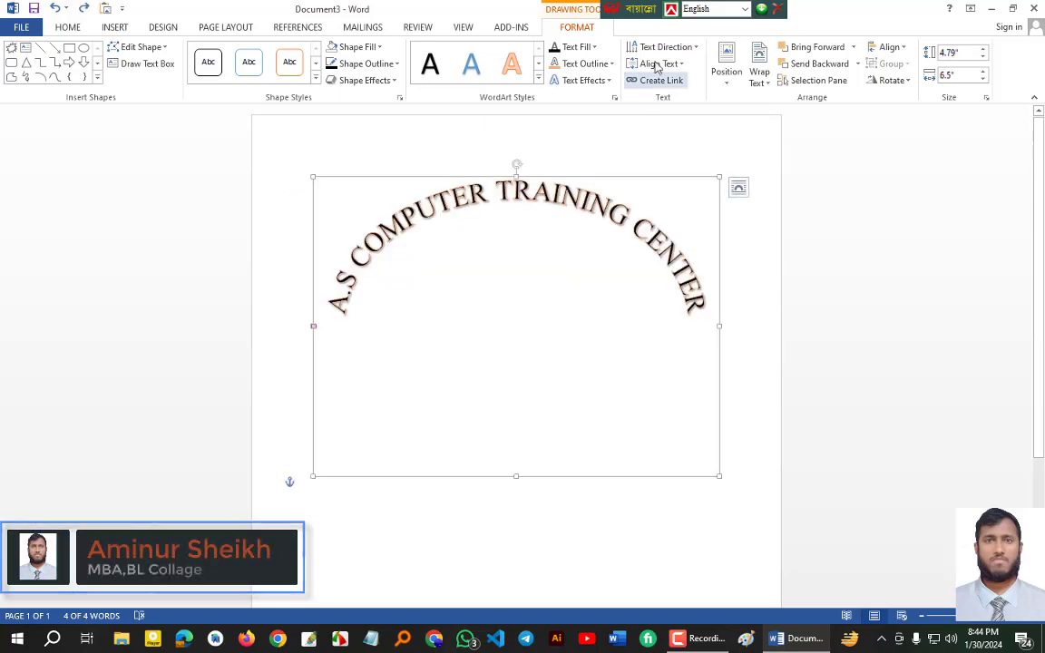
click(682, 64)
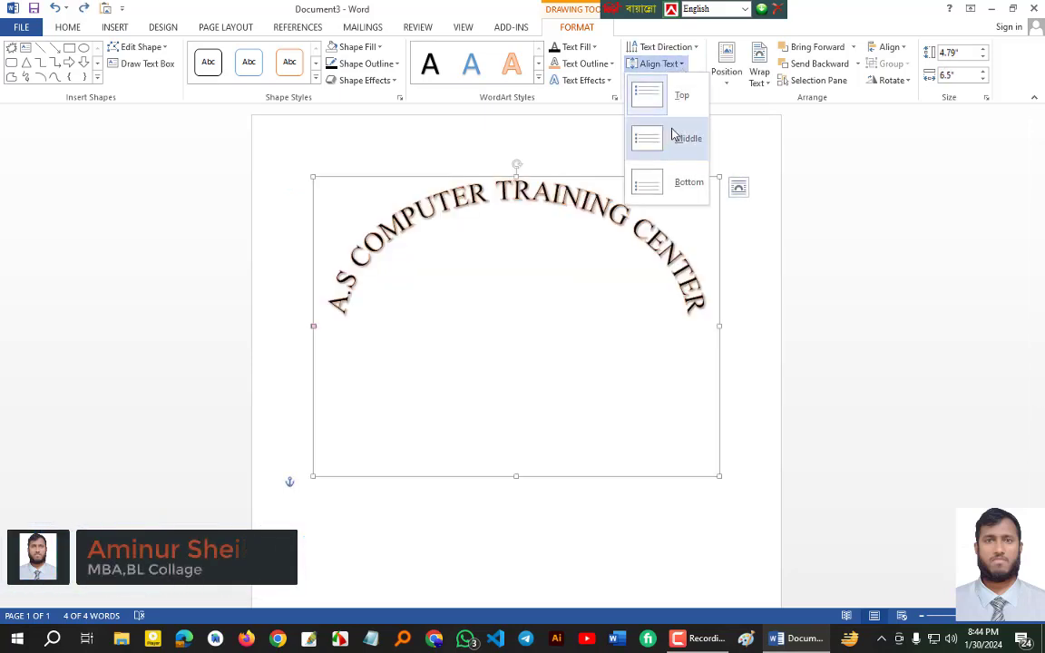
click(646, 141)
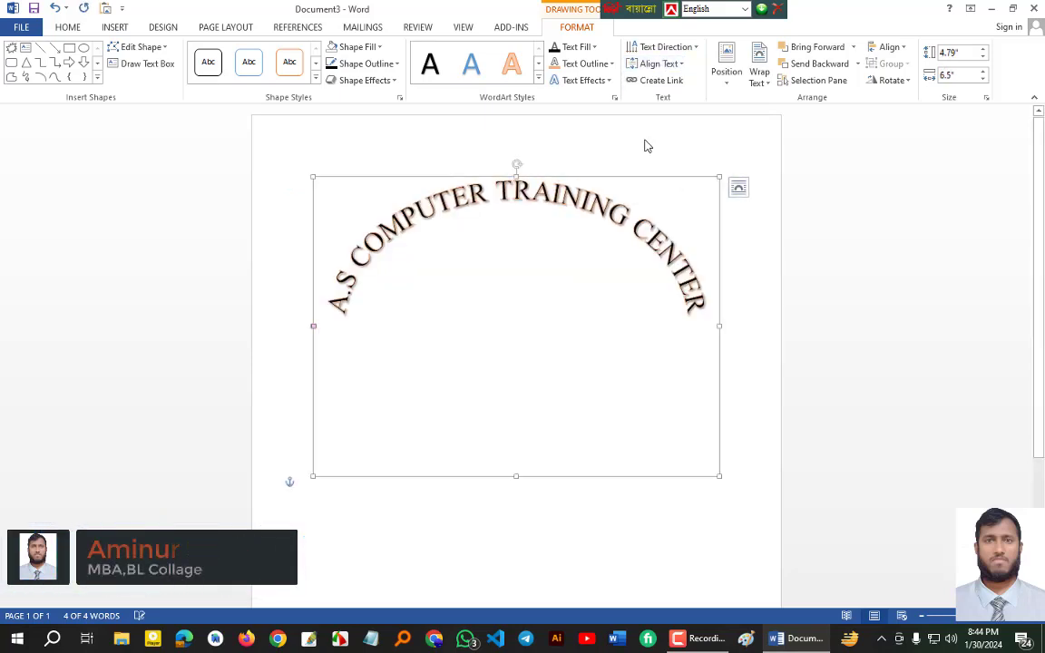
click(680, 64)
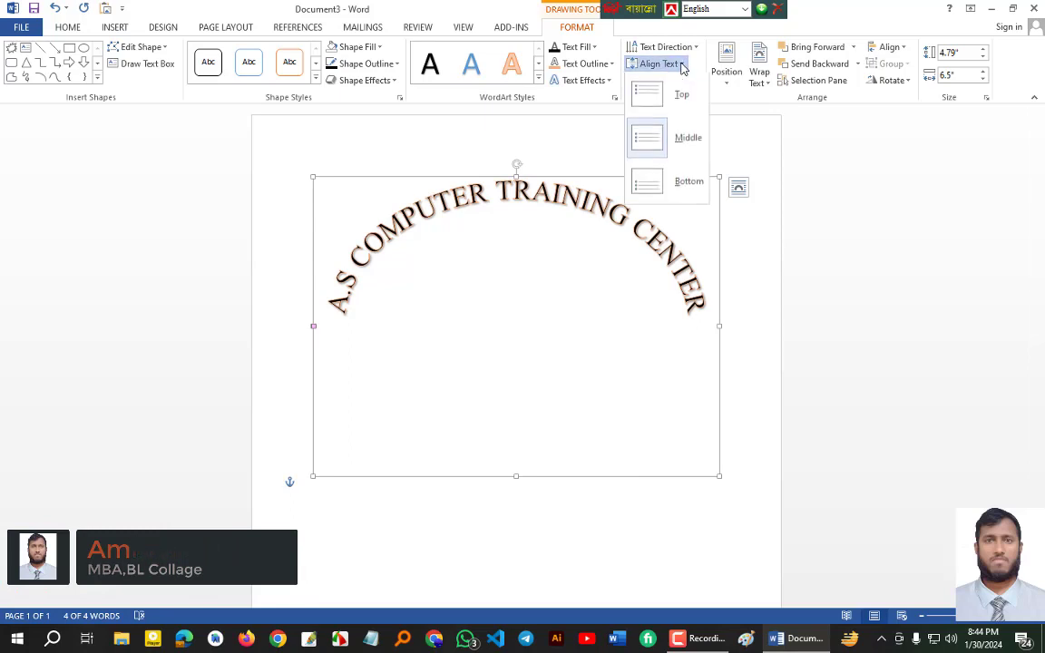
click(671, 181)
click(680, 64)
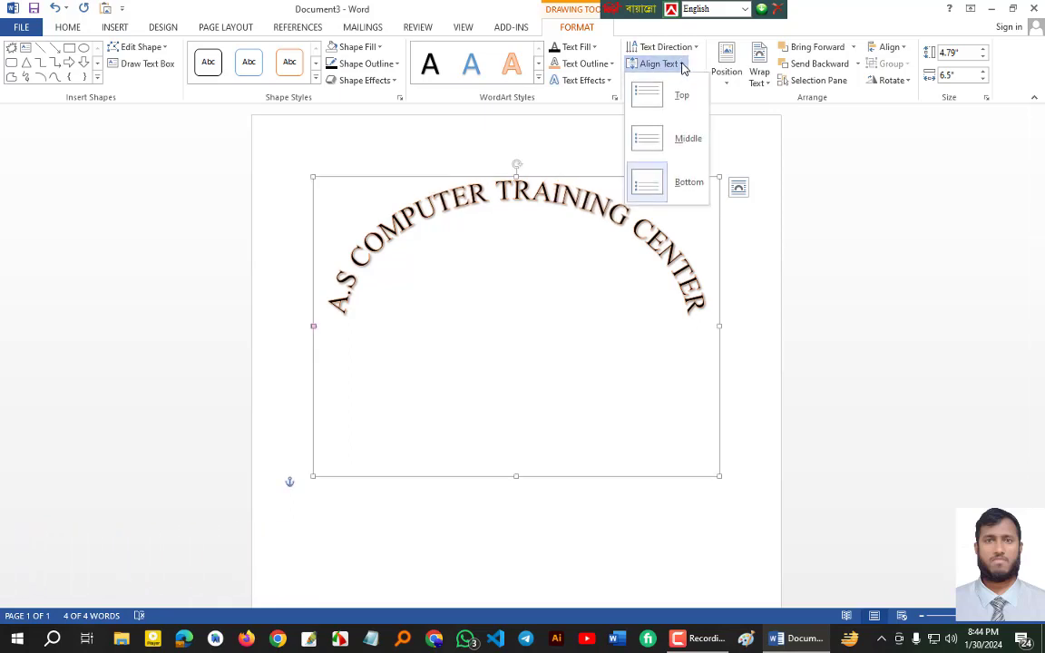
click(665, 100)
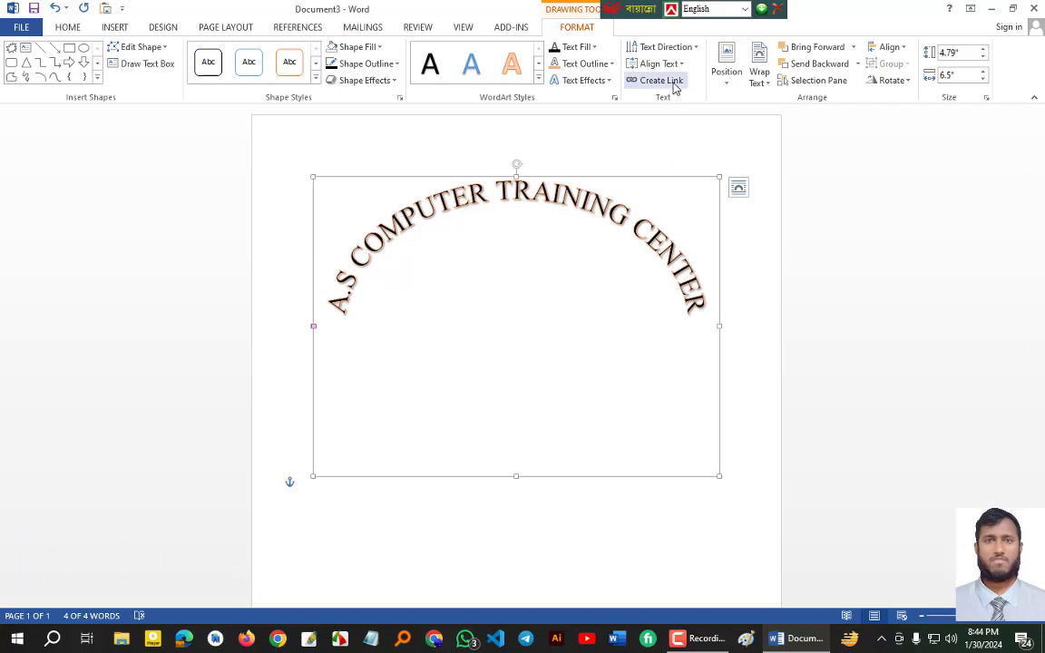
Step: Try to link the WordArt text box to itself, and dismiss the message
click(658, 87)
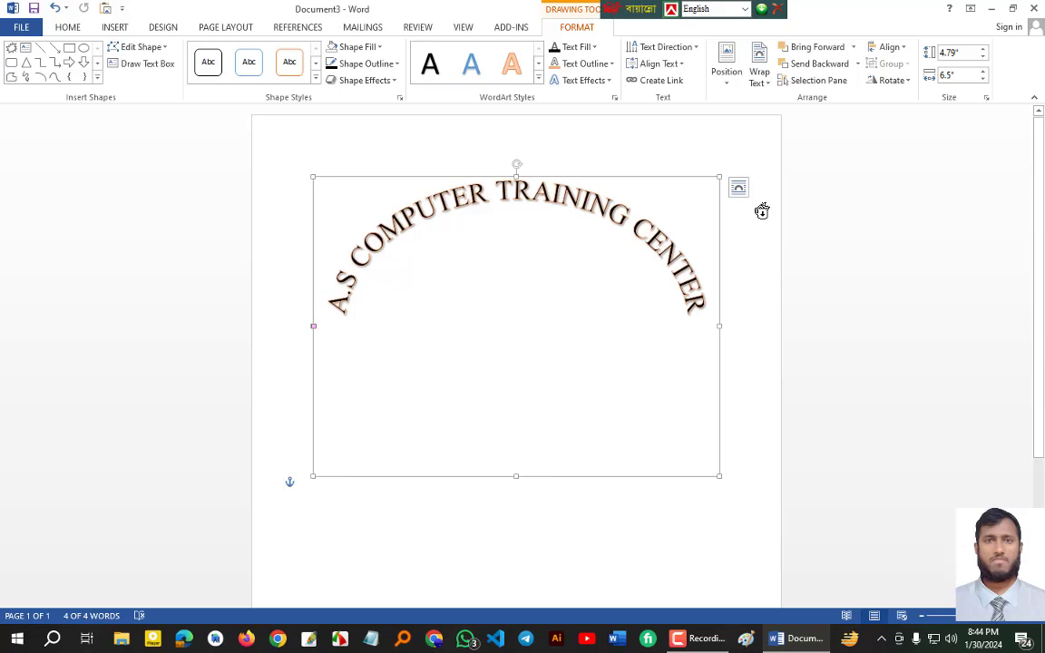
click(678, 184)
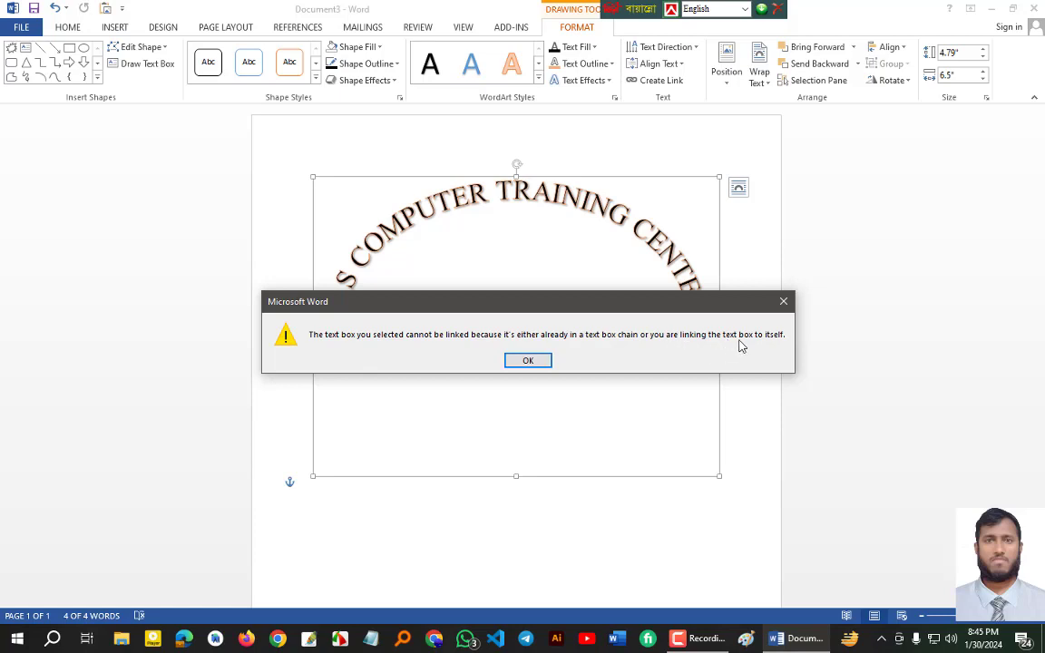
click(784, 302)
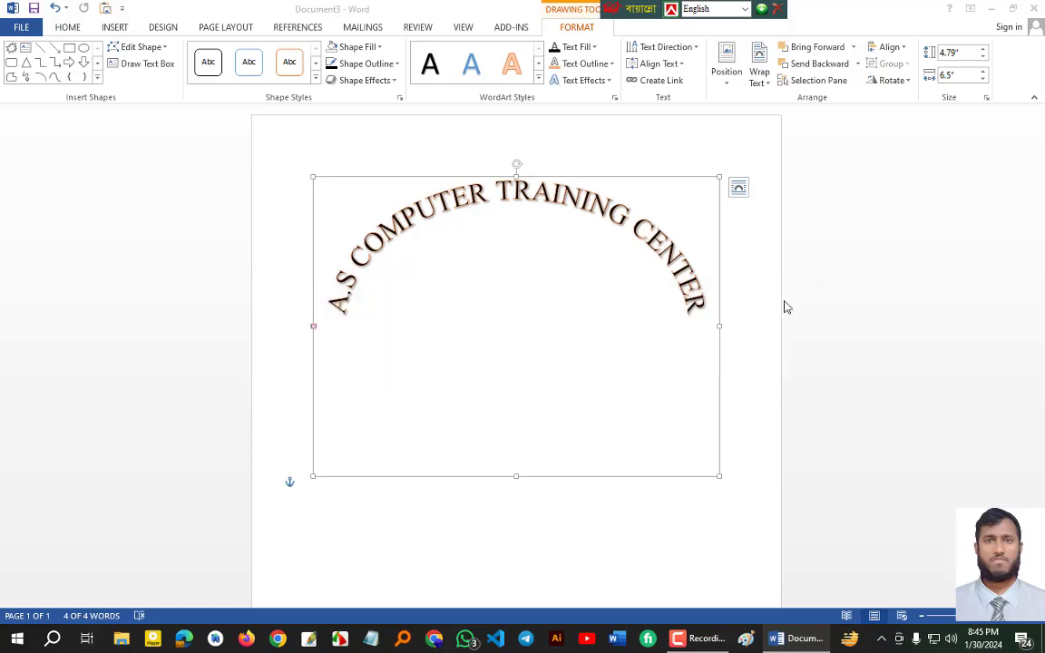
Step: Enter the sample text "DGFDHGFHGF G GHGH" on the line below the arched WordArt
click(431, 506)
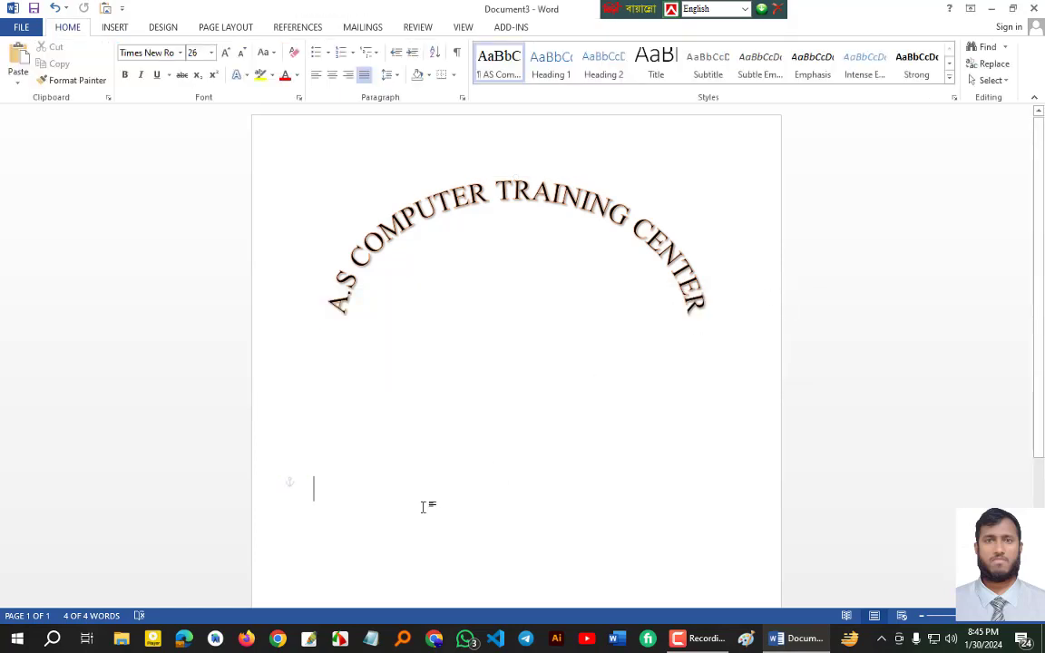
text(DGFDHGFHGF G GHGH)
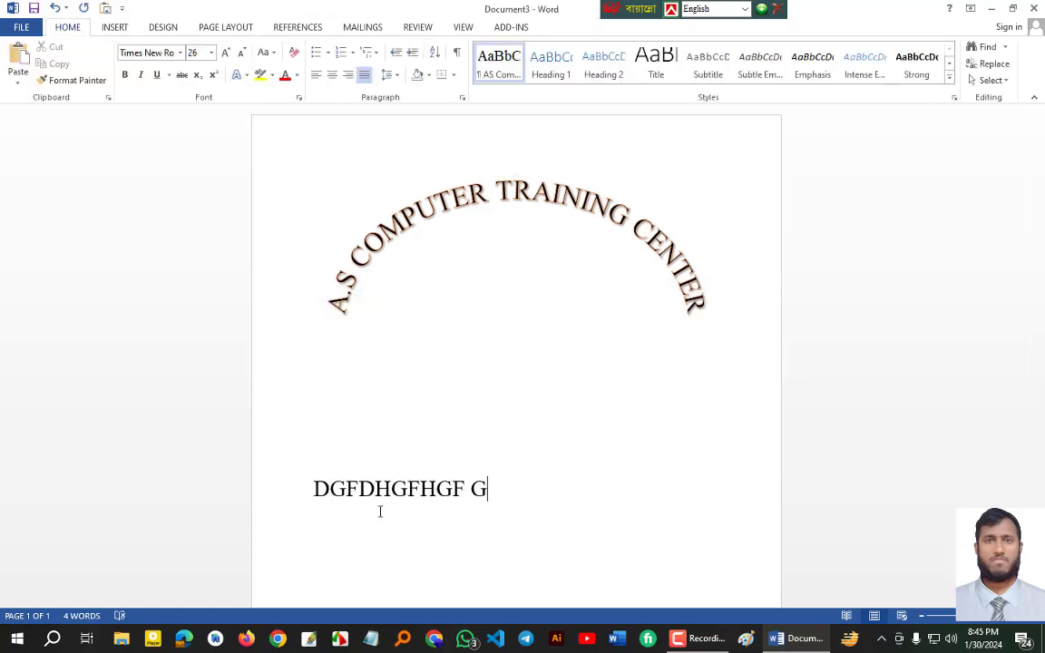
click(114, 29)
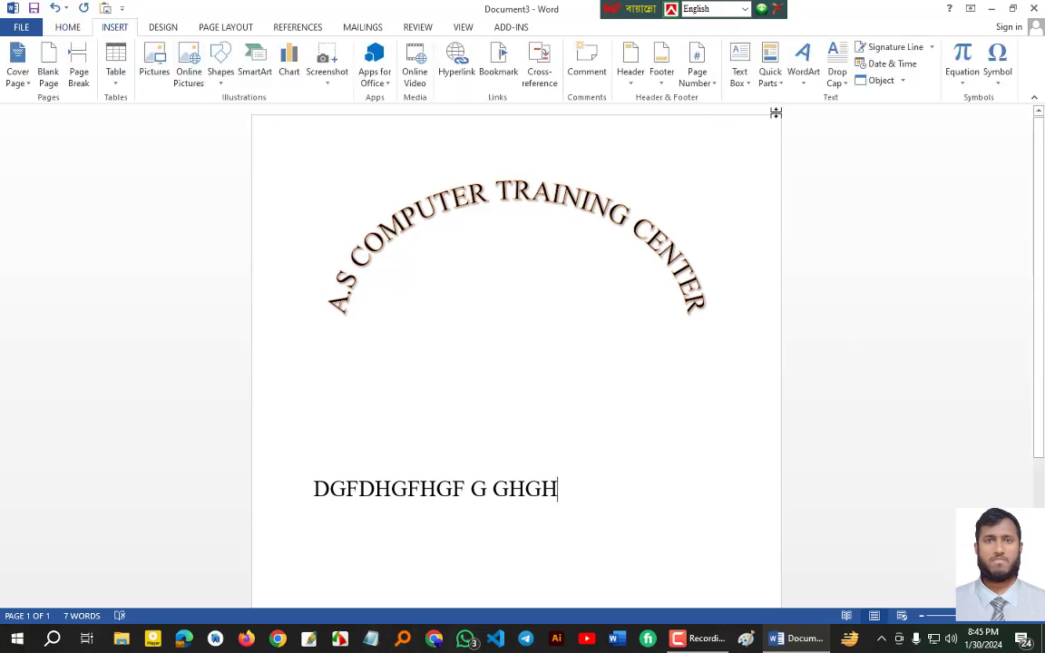
Step: Try to link the WordArt text box to the sample text line below it, and dismiss the message
triple_click(516, 208)
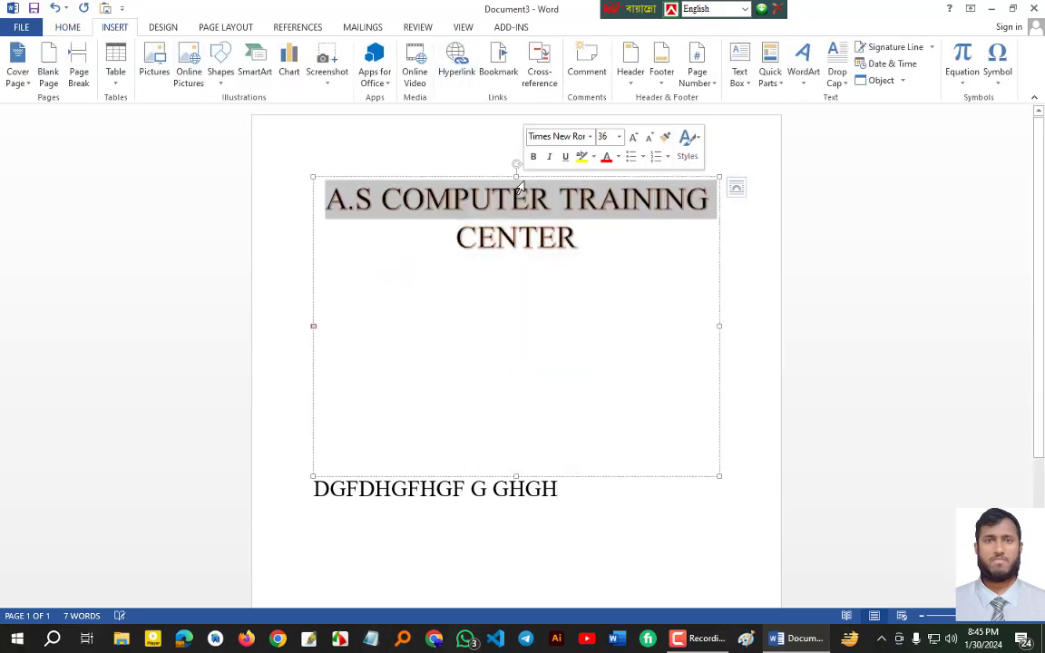
click(478, 174)
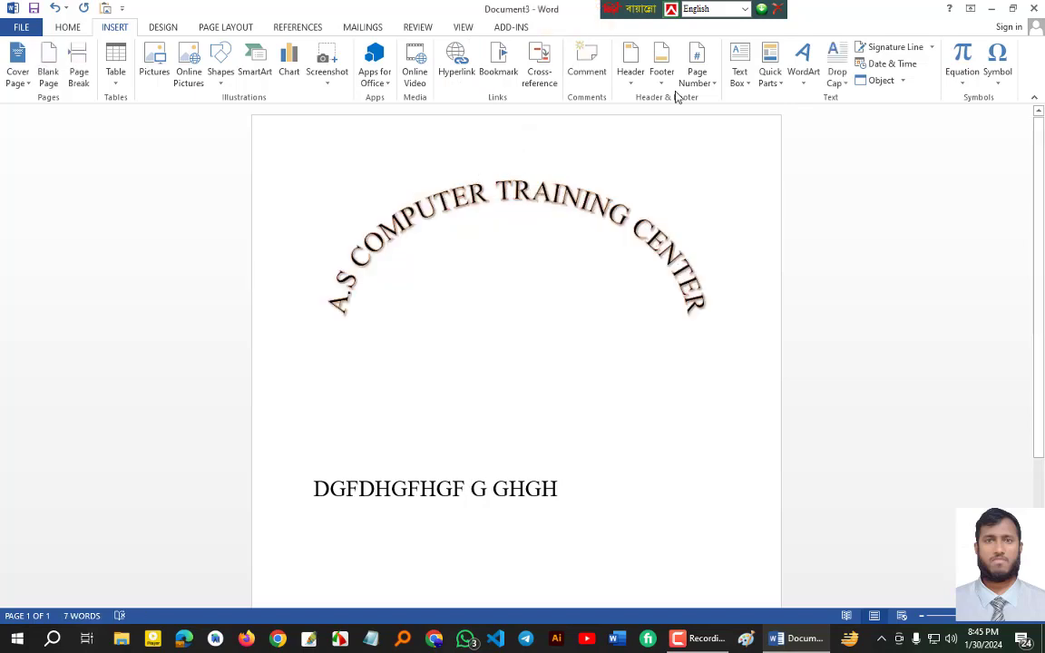
key(Right)
key(Right)
click(485, 188)
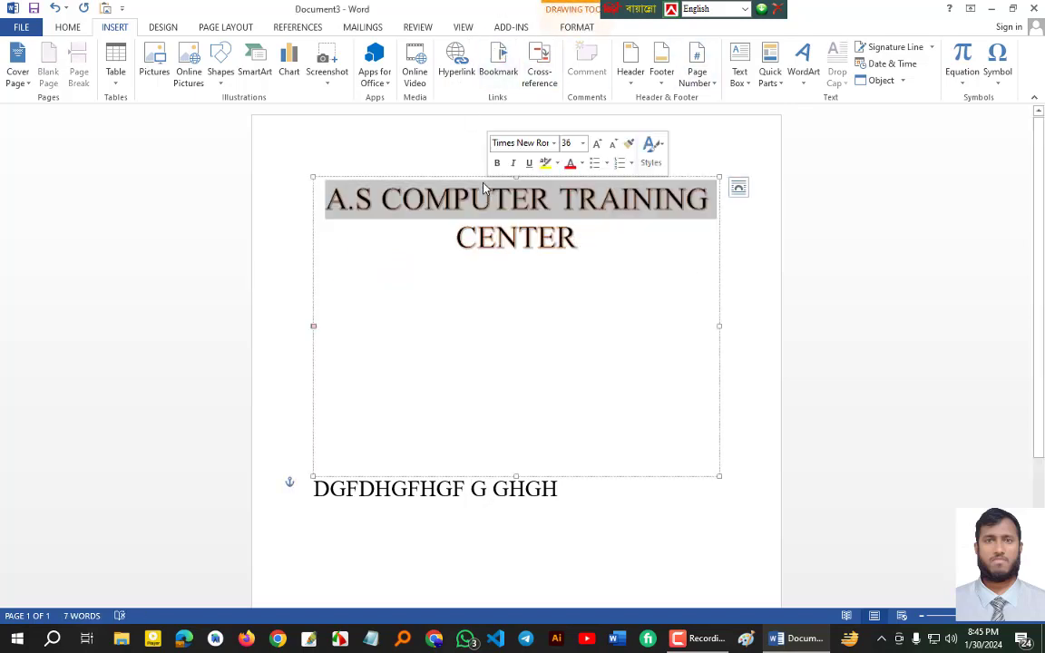
click(478, 175)
double_click(479, 187)
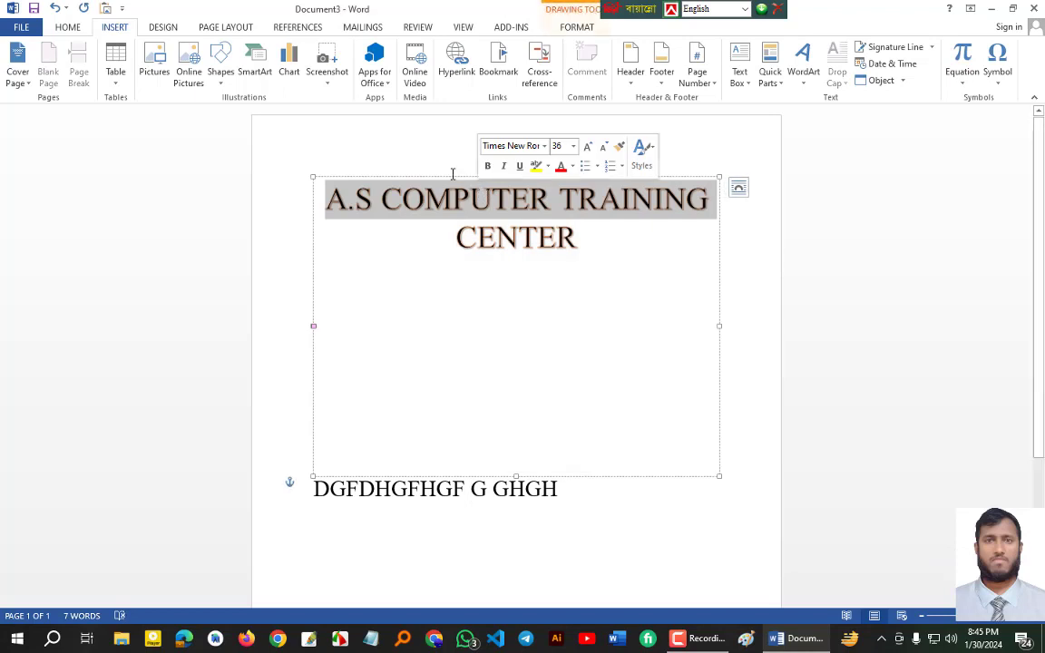
click(452, 175)
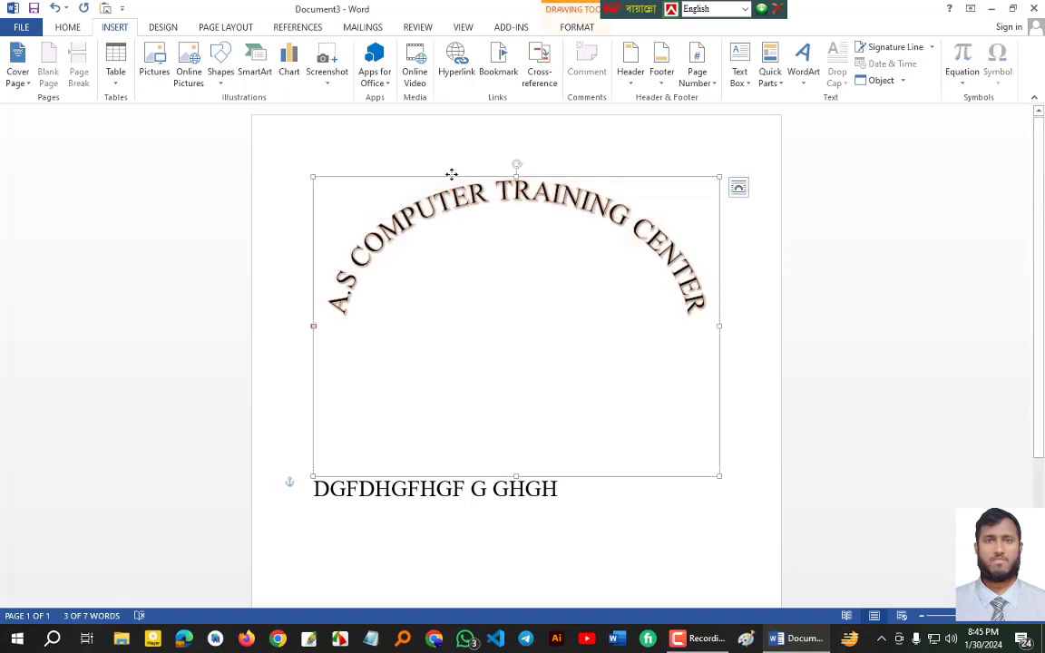
click(576, 27)
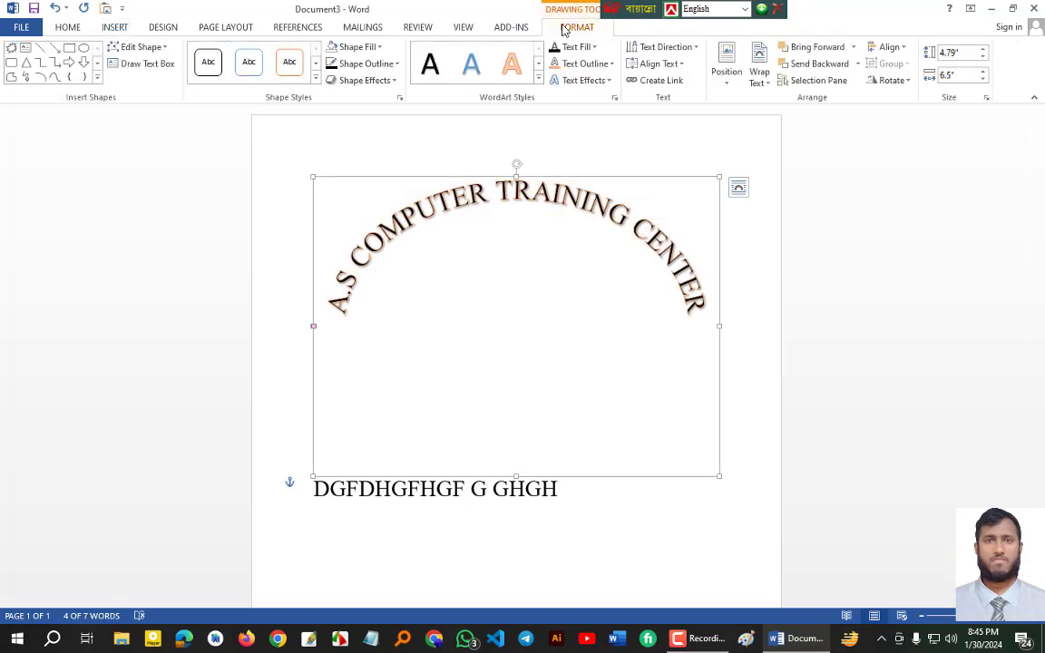
click(654, 82)
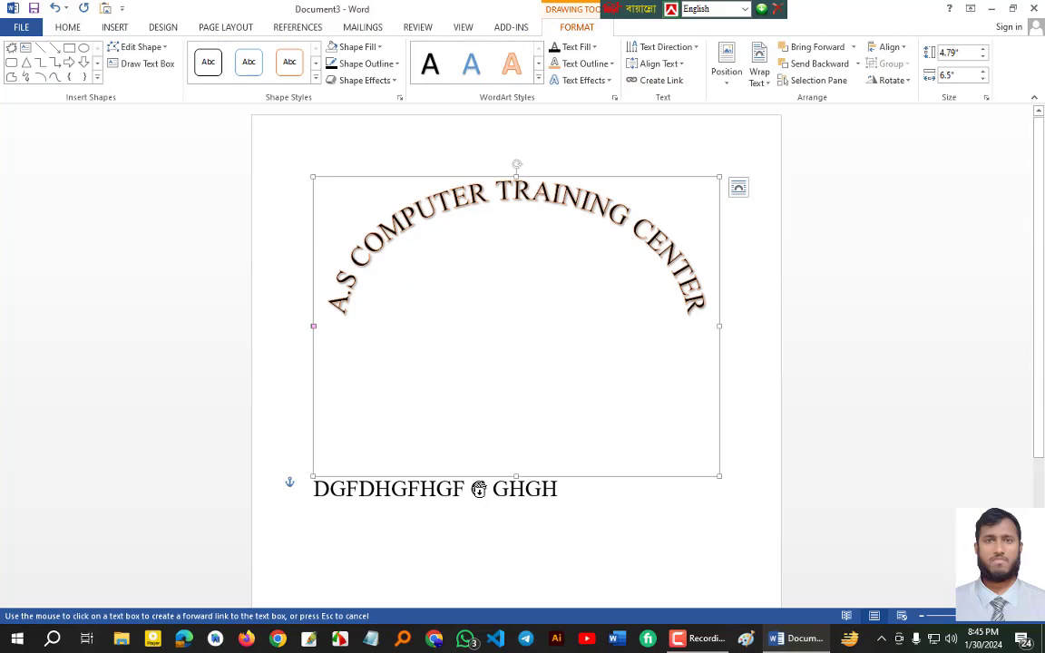
click(478, 490)
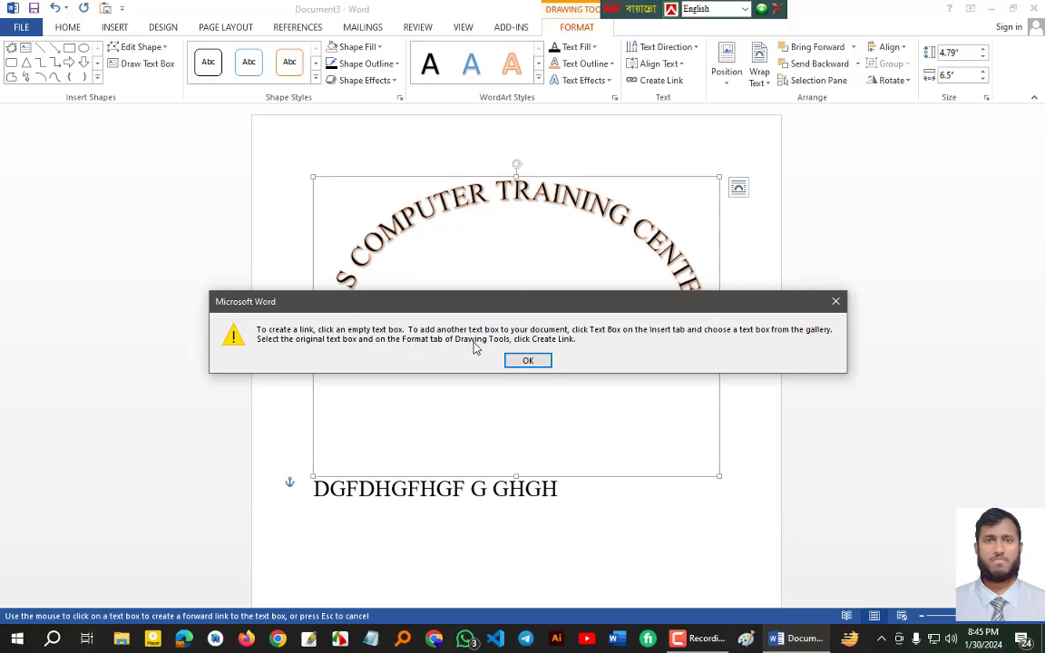
click(530, 359)
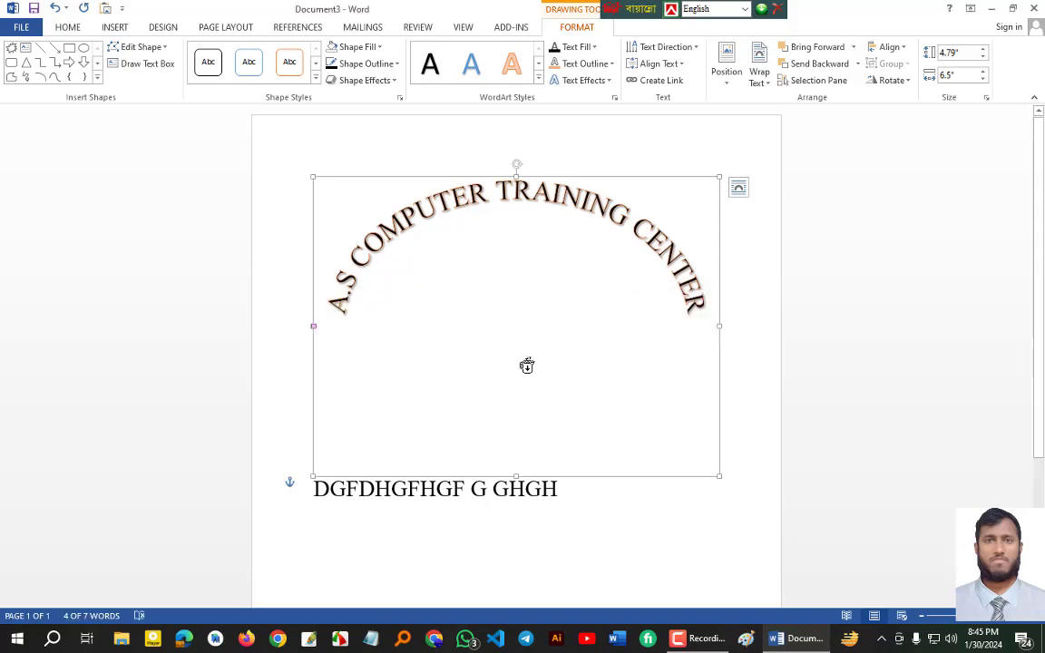
Step: Select the sample line, retry linking the WordArt text box to it, and dismiss the message
click(317, 489)
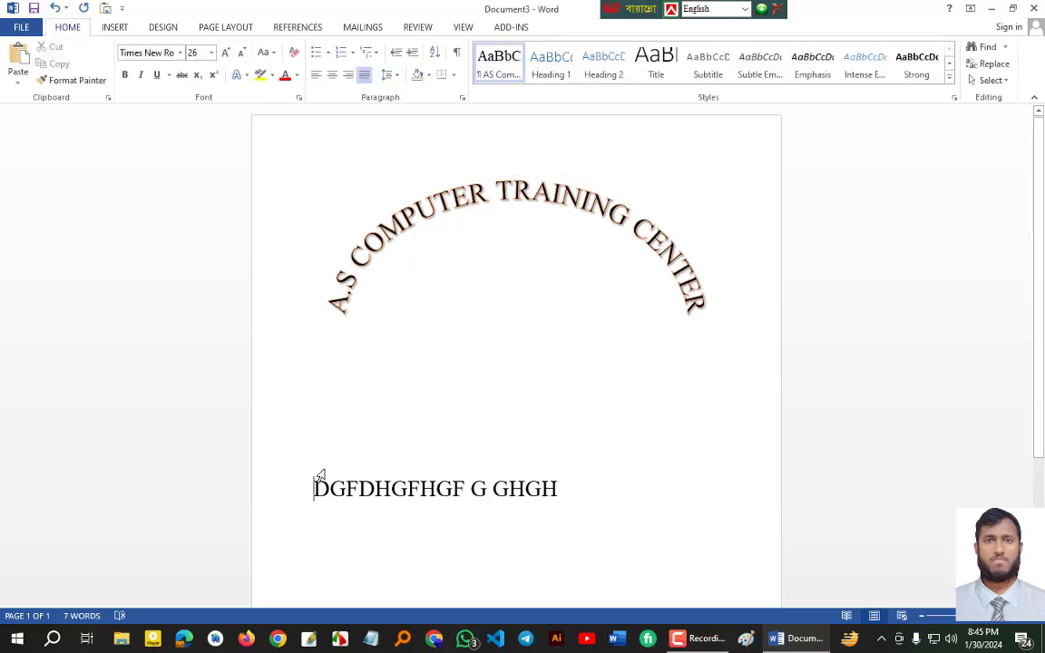
drag(357, 489, 587, 499)
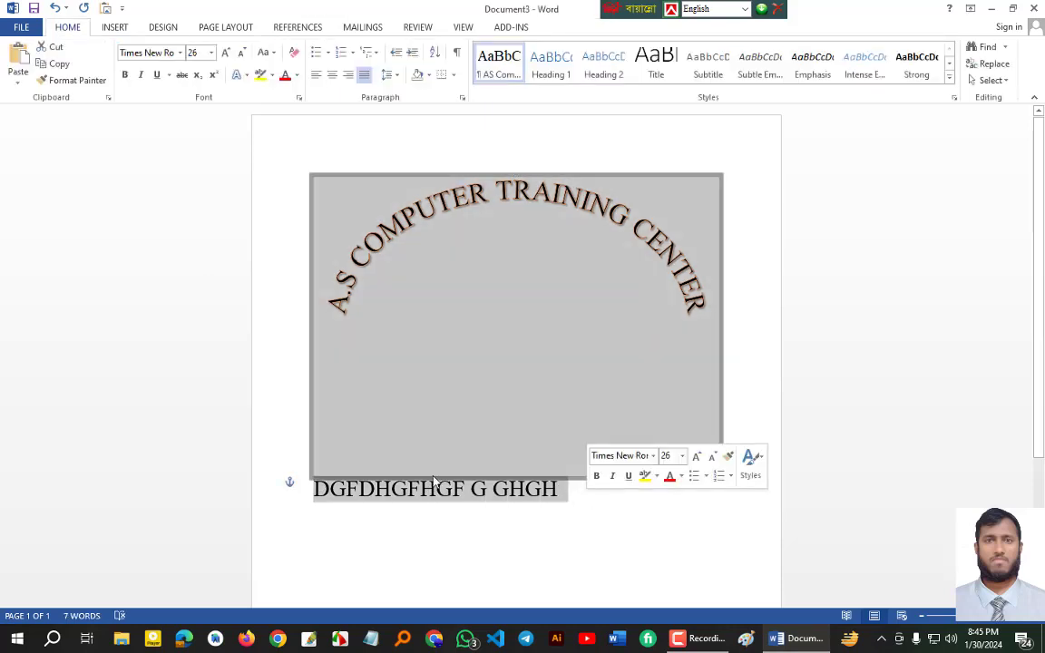
click(562, 186)
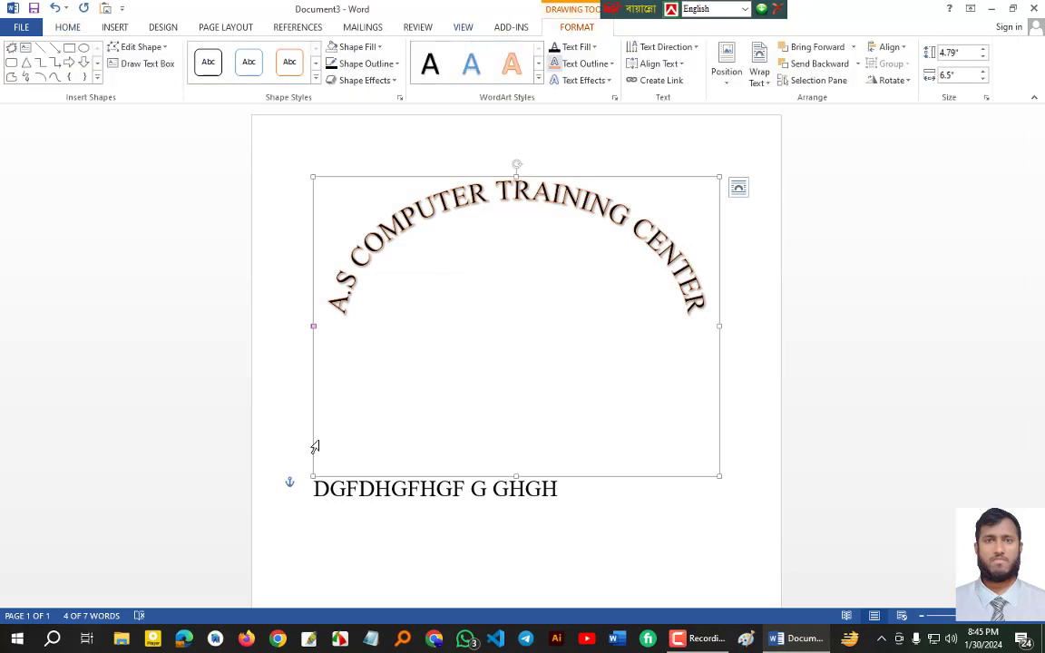
click(638, 80)
click(441, 491)
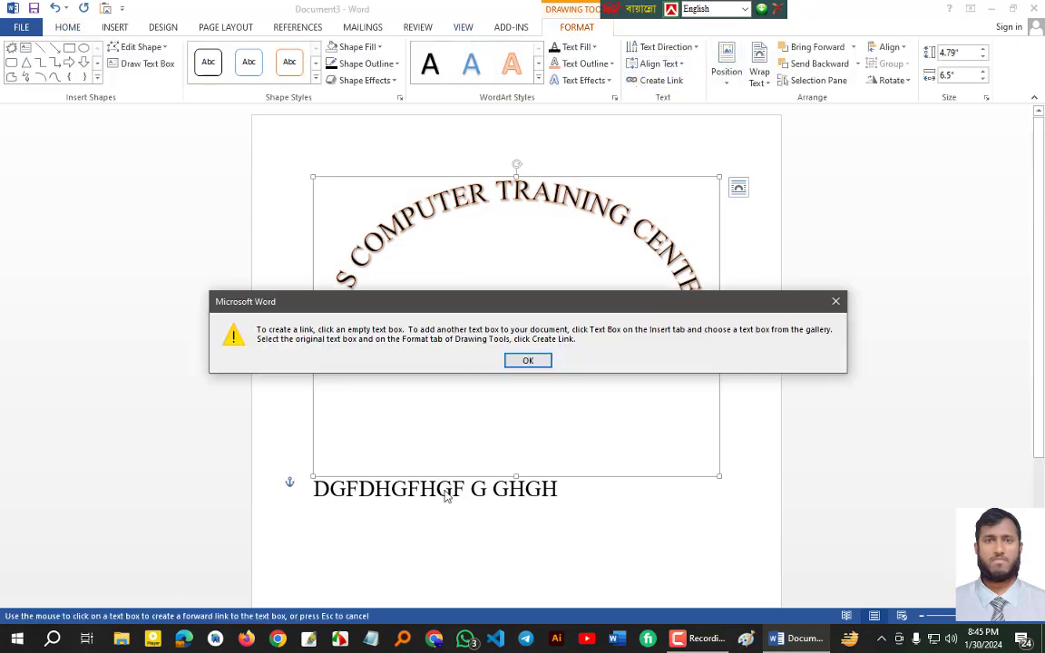
click(526, 361)
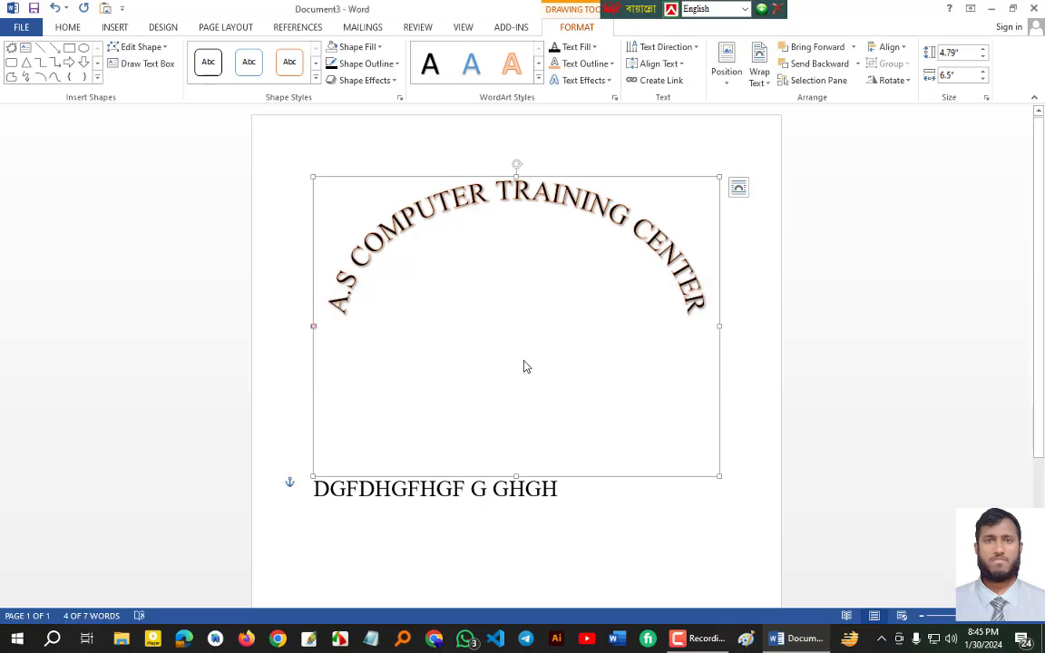
Step: Delete the whole document content, including the WordArt and the sample text line
click(524, 366)
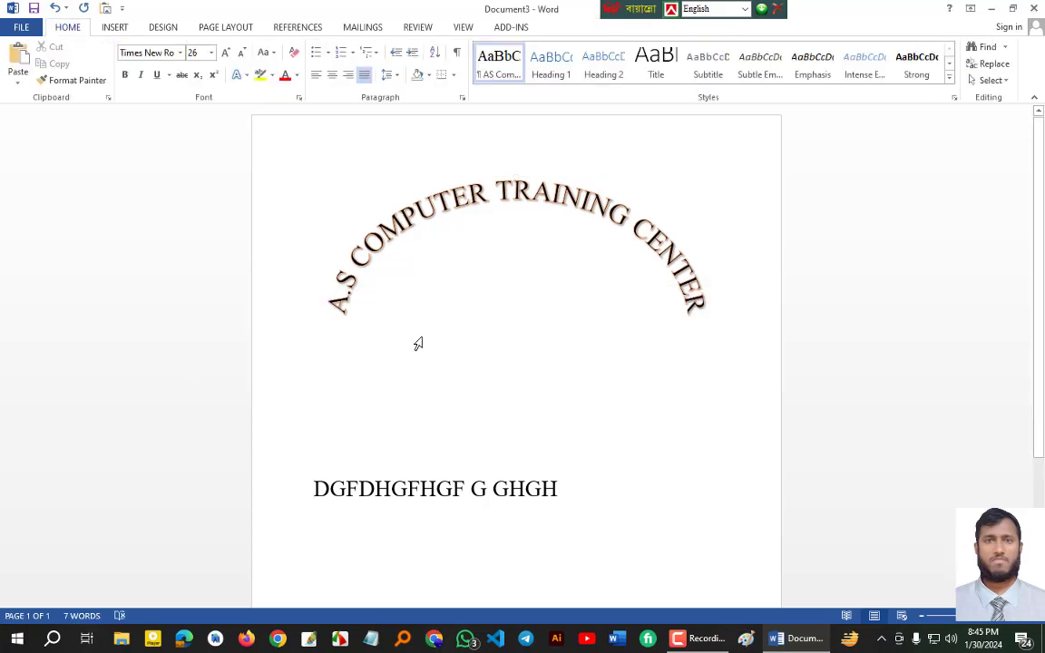
click(109, 27)
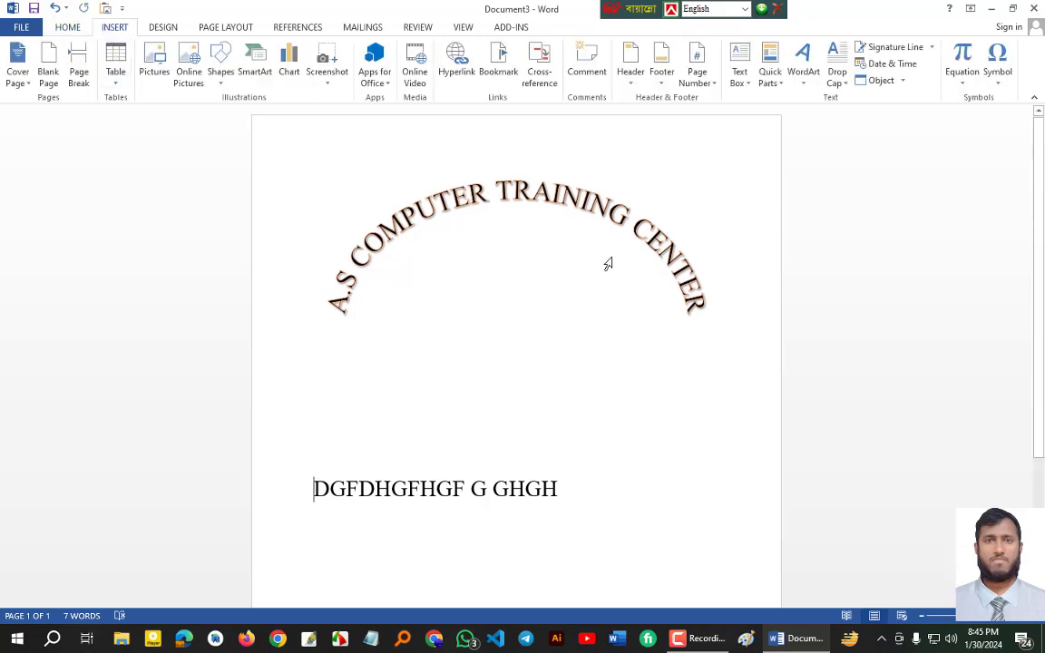
key(ctrl+a)
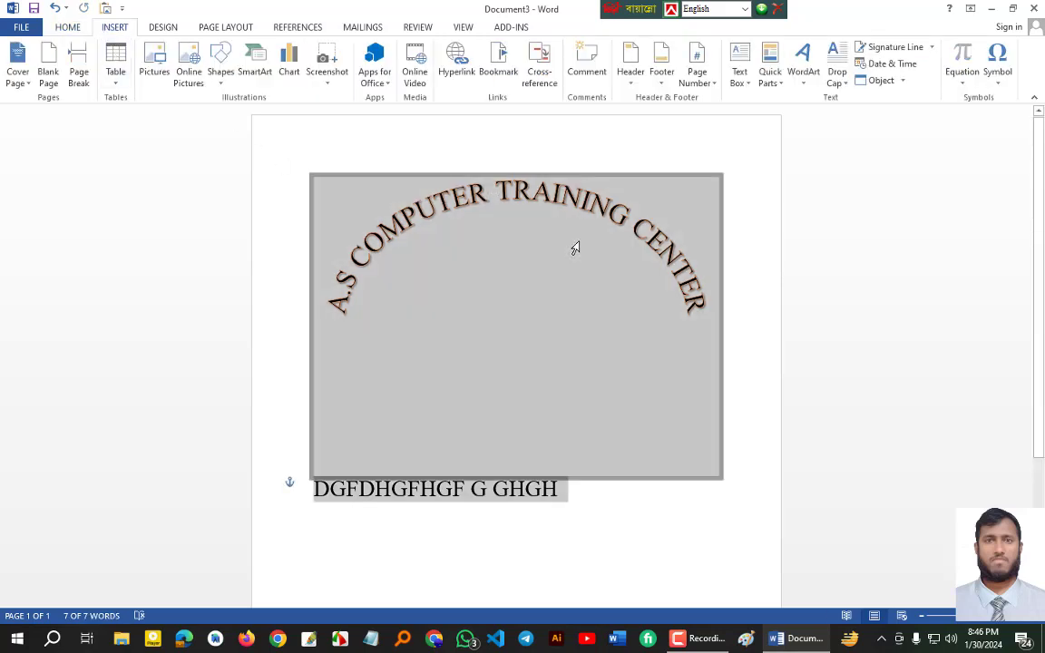
key(Delete)
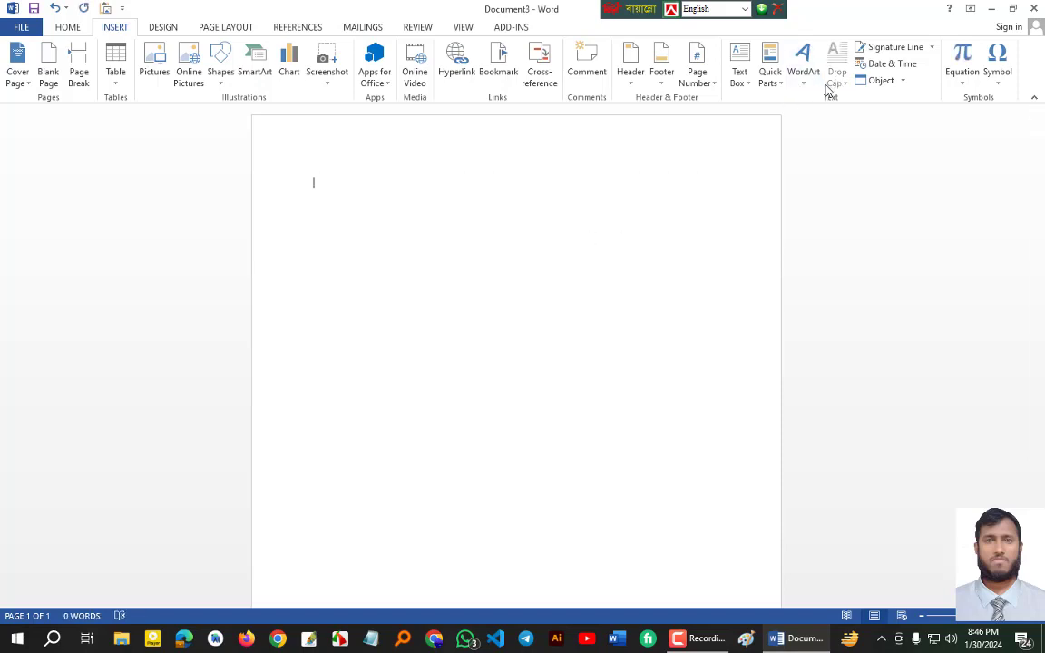
Step: Apply the custom "AS Com..." style to a line of filler text, and delete the filler text
text(এউবকউর বকউরেক উএউকা)
key(ctrl+a)
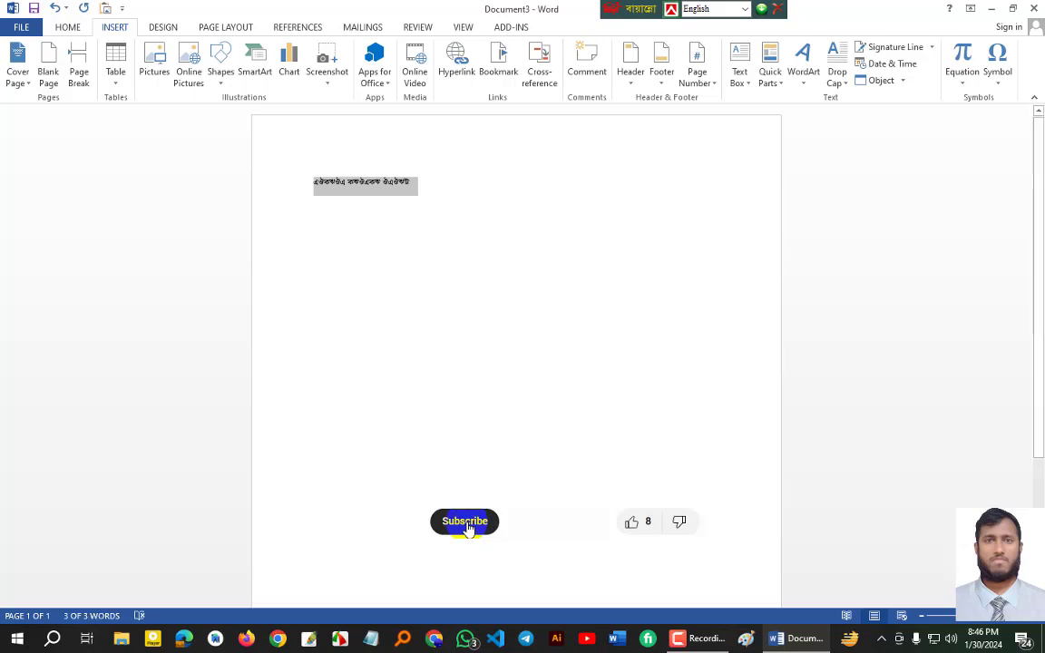
click(67, 27)
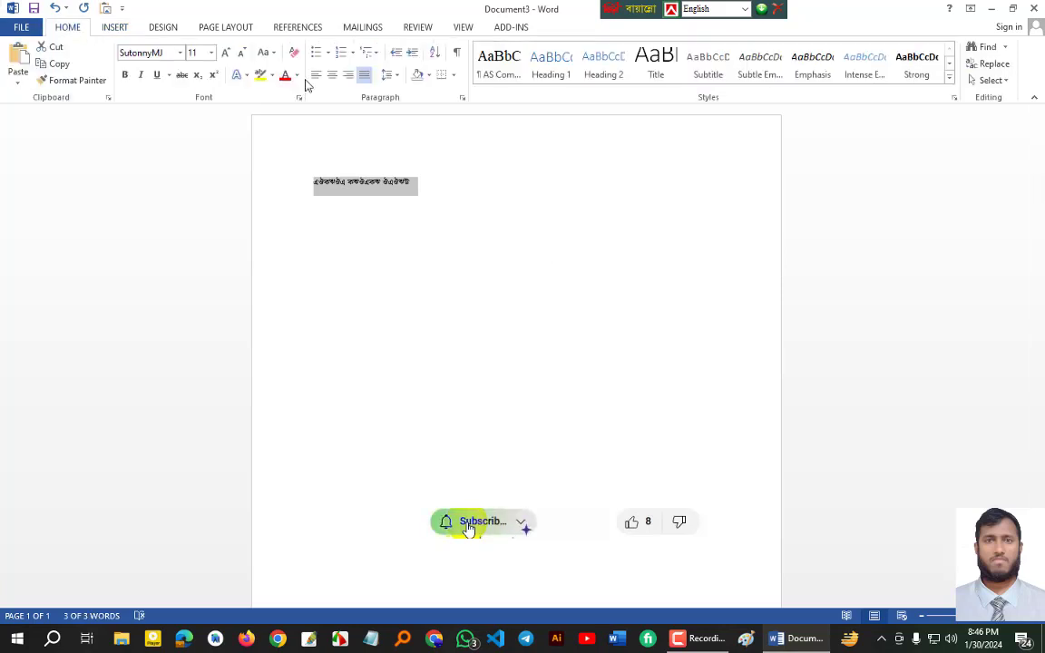
click(500, 65)
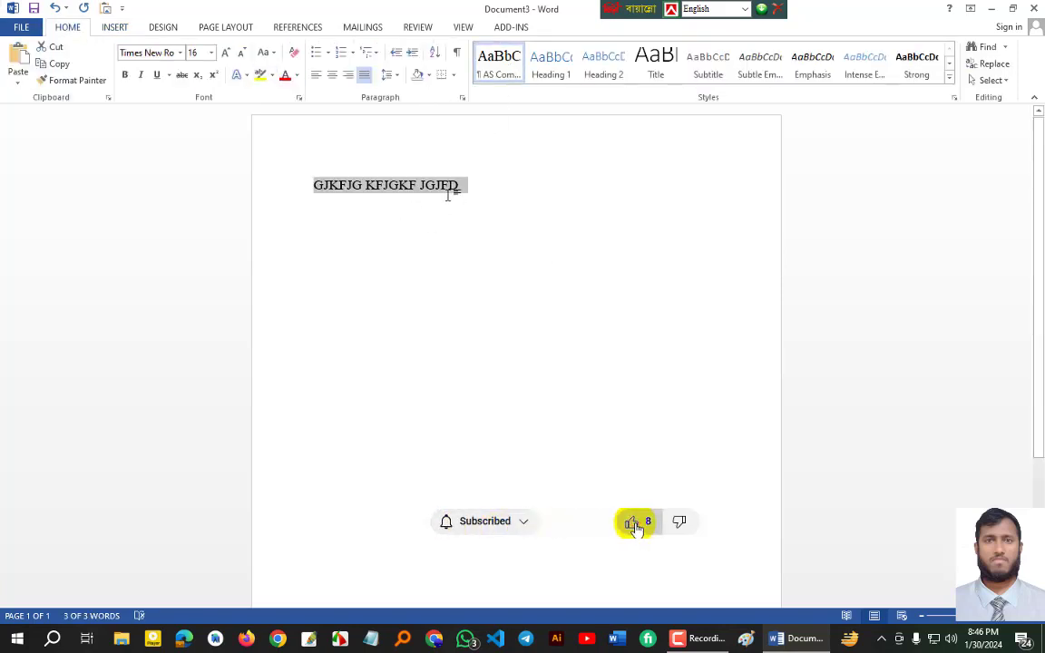
key(Delete)
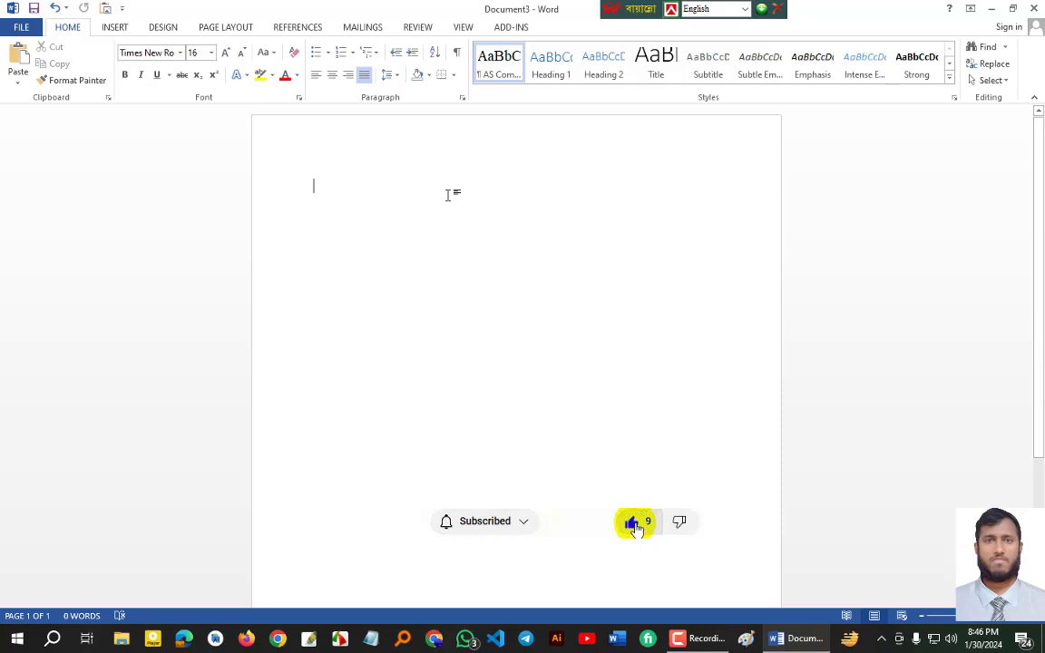
Step: Generate sample paragraphs in the empty document with =RAND()
text(=RA)
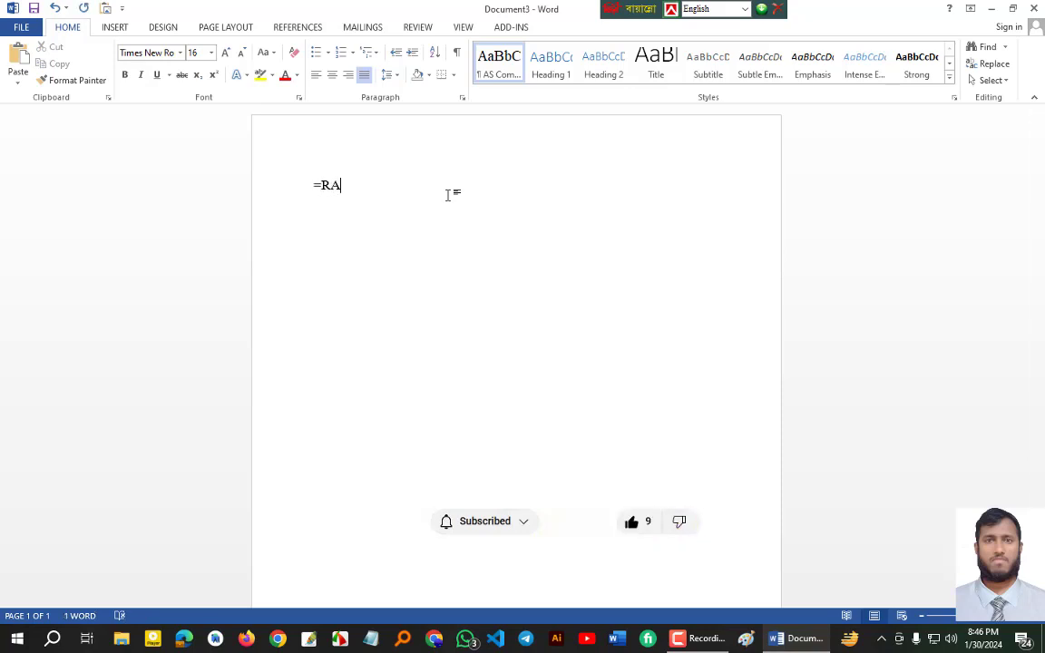
text(ND)
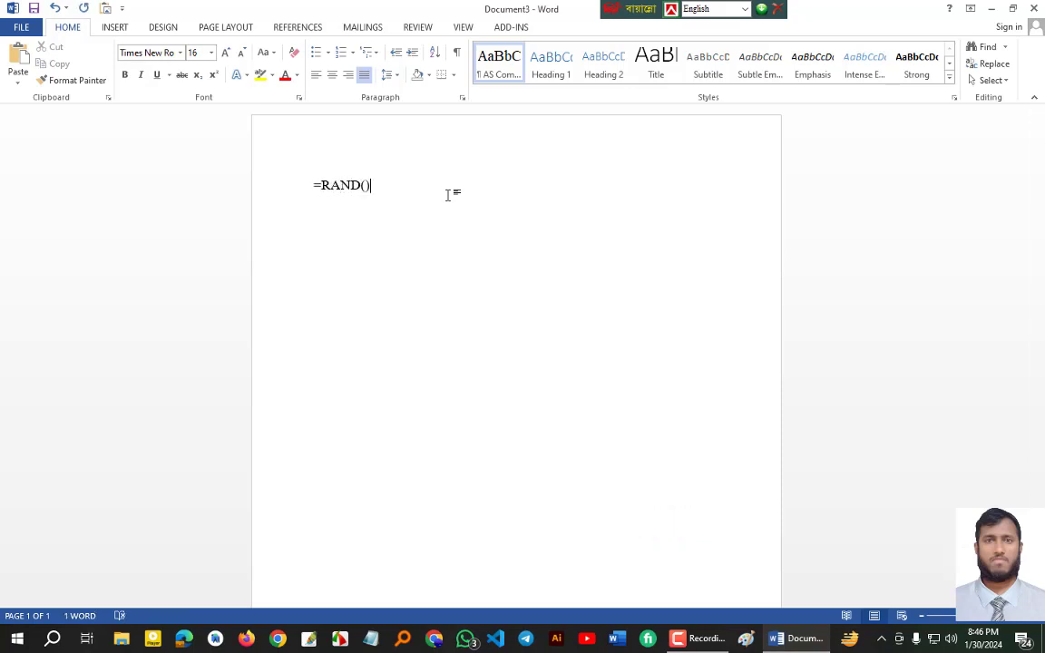
text(())
key(Return)
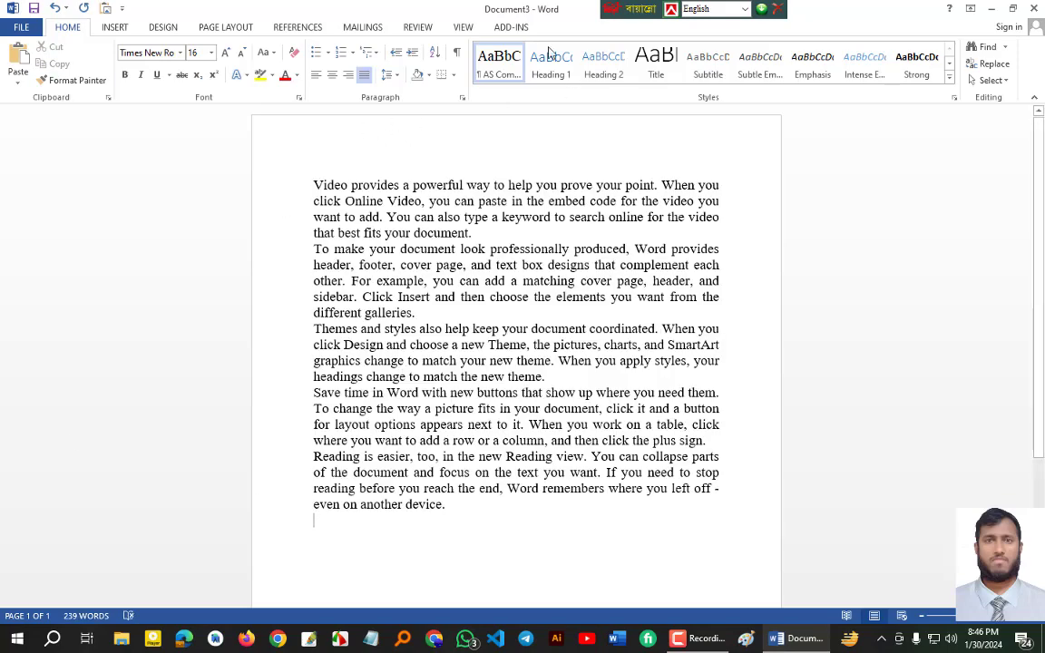
Step: Give the first paragraph, beginning "Video provides", a Dropped drop cap
click(112, 27)
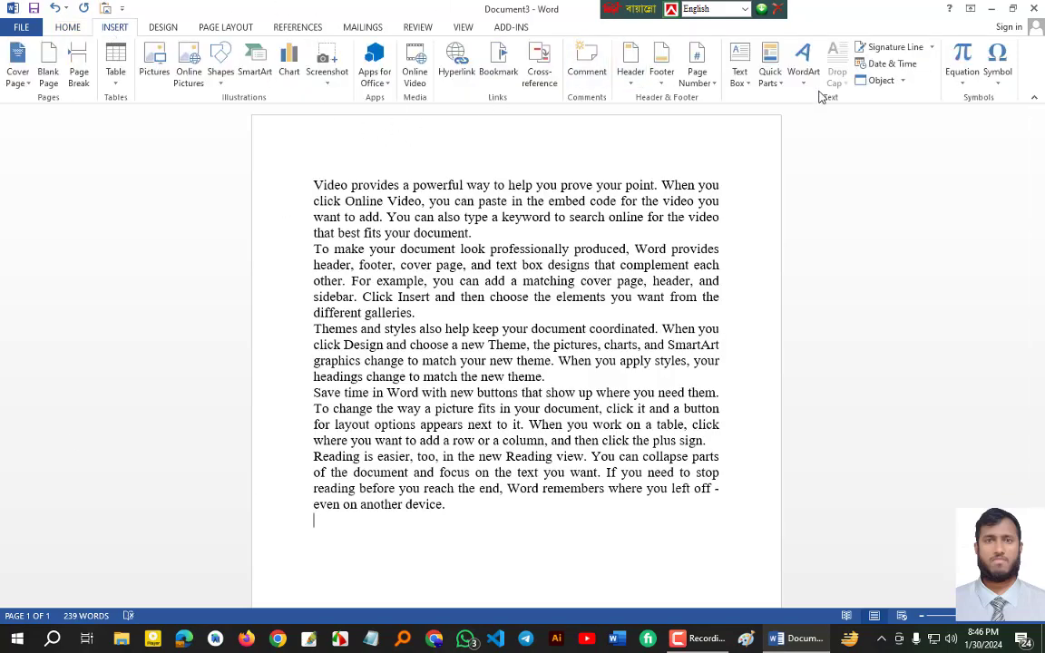
click(635, 234)
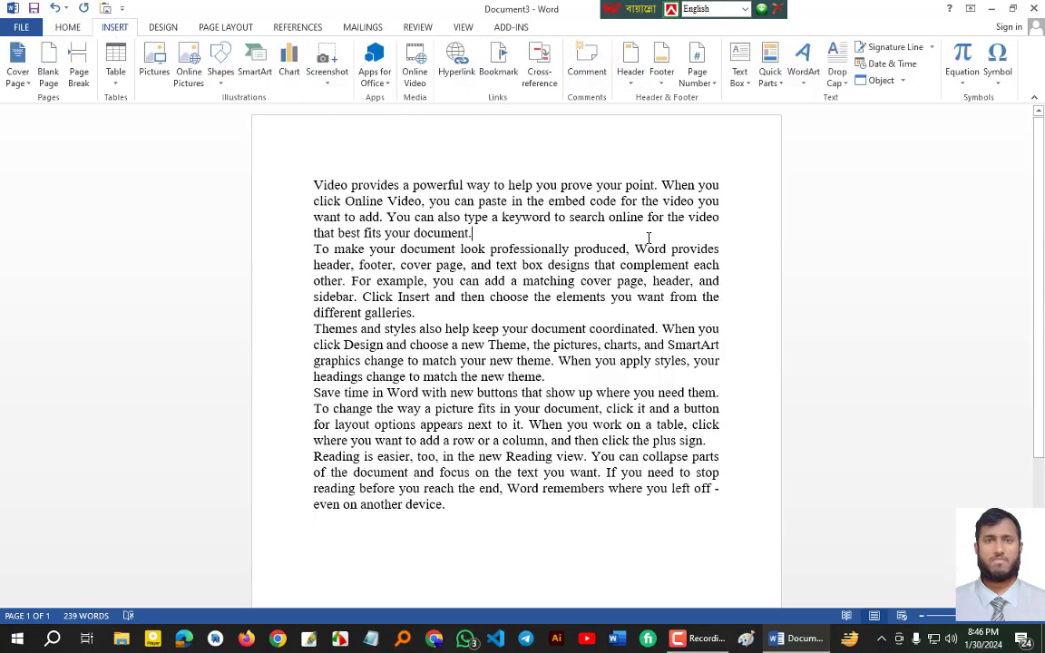
click(839, 80)
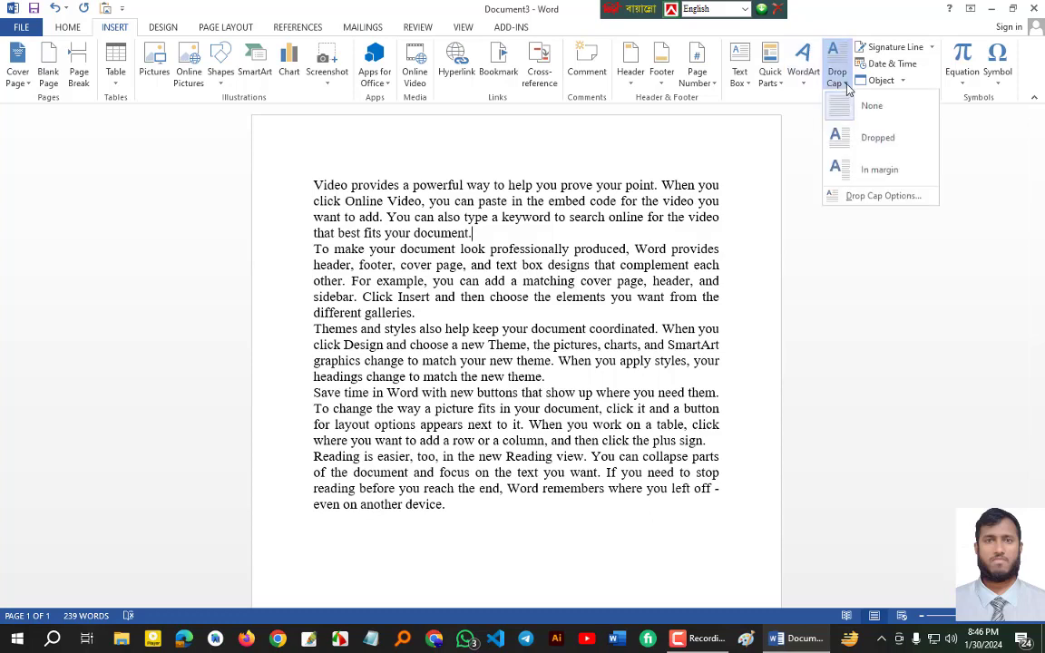
click(854, 140)
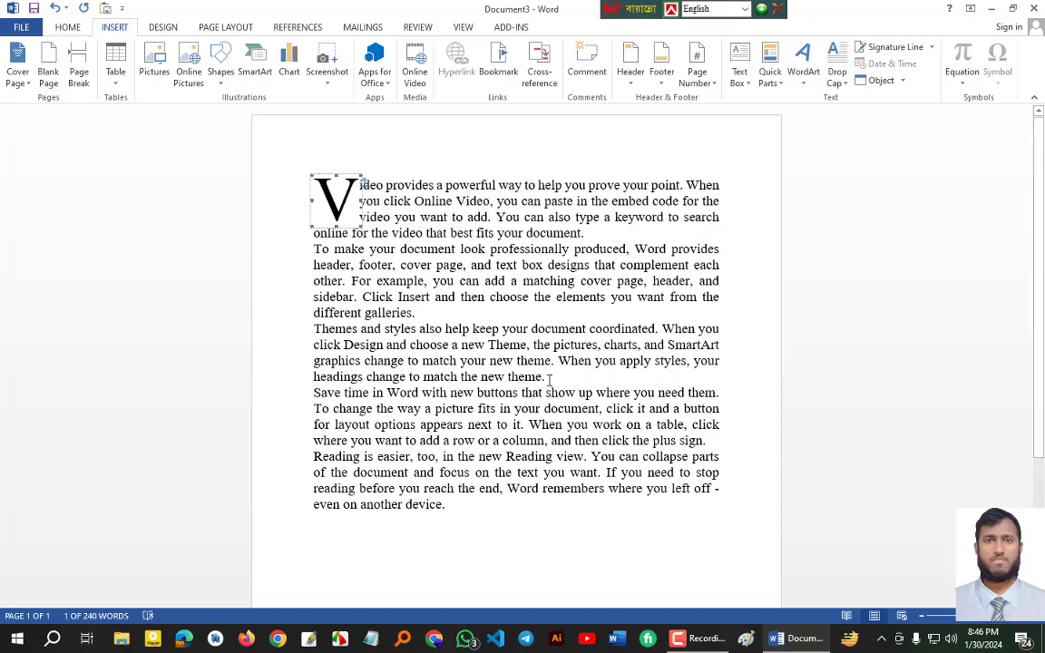
Step: Give the third paragraph, beginning "Themes and styles", a Dropped drop cap
click(549, 379)
click(804, 73)
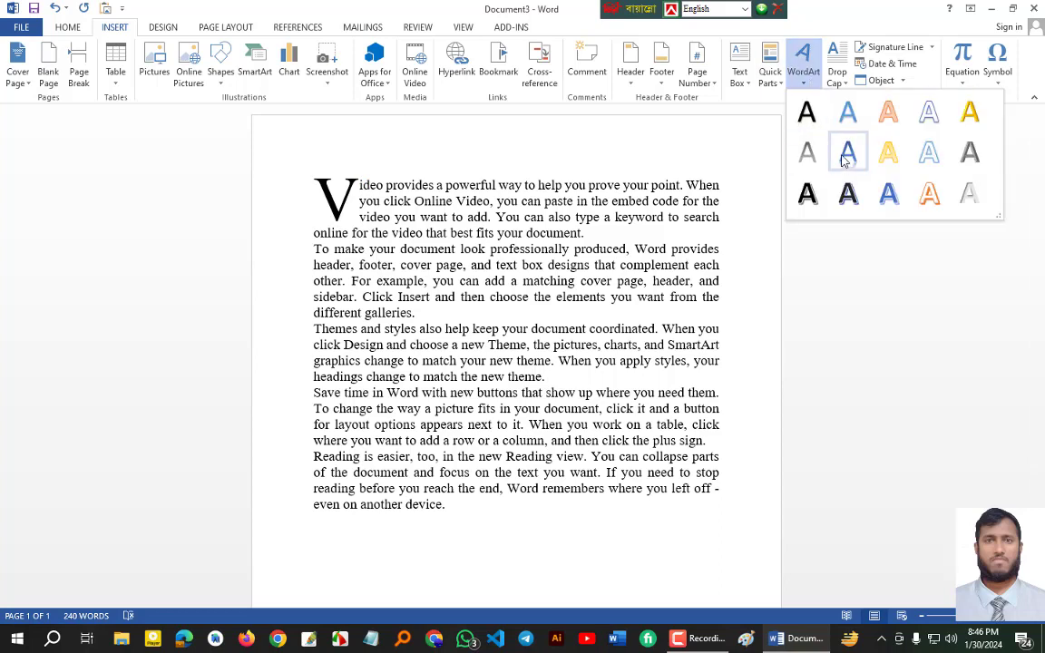
click(837, 62)
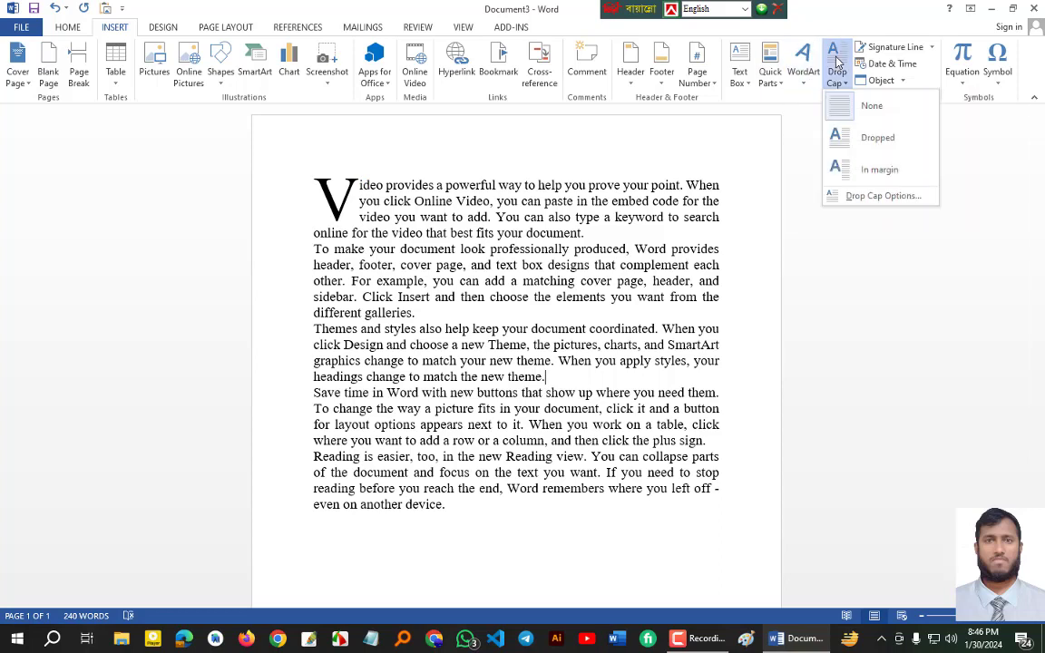
click(849, 145)
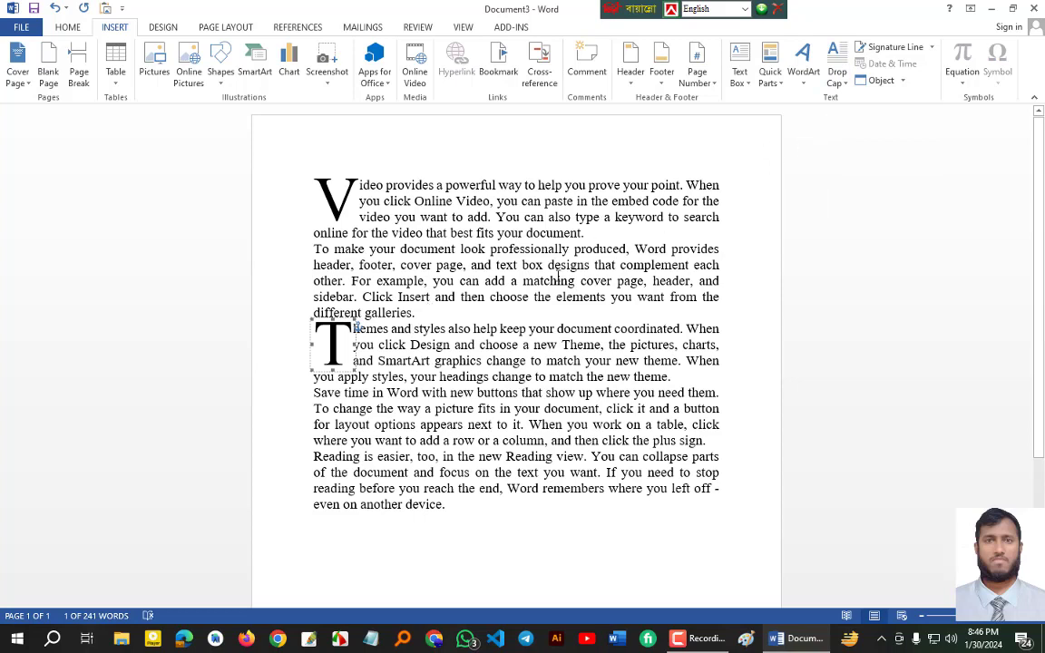
Step: Insert the current date and time in the 1/30/2024 8:46:43 PM format, updating automatically, on the line below the last paragraph
click(487, 317)
scroll(596, 317, down, 4)
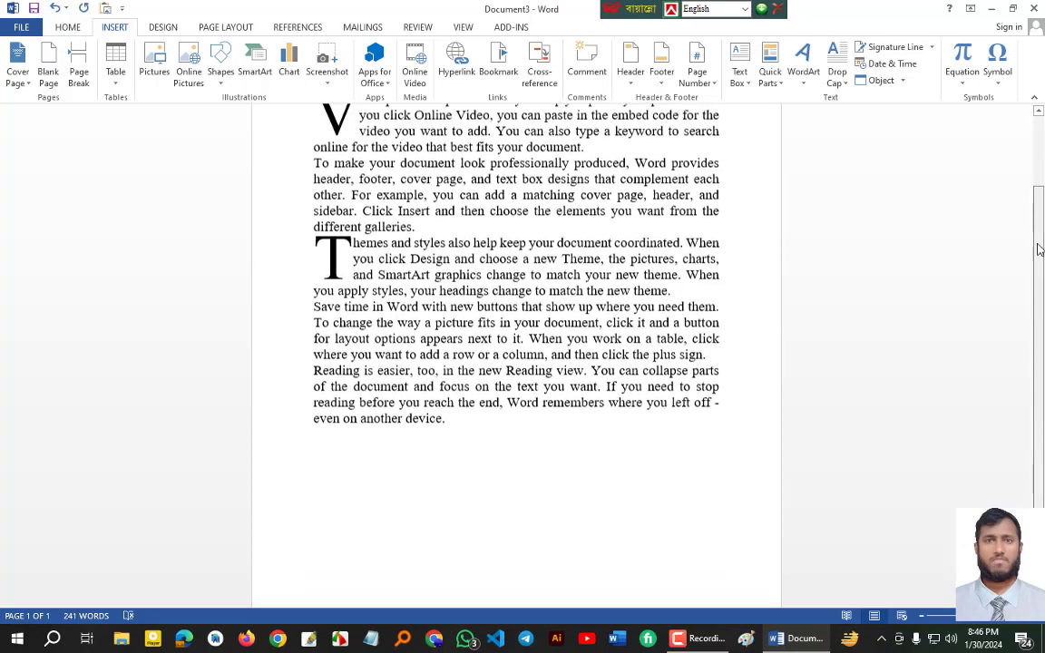
click(478, 313)
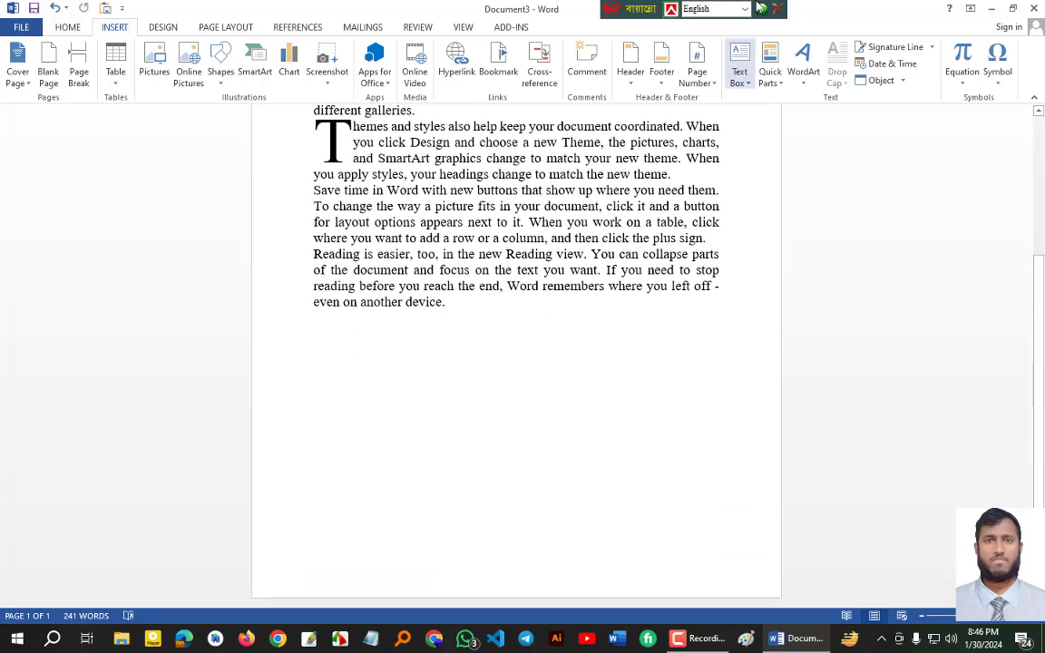
click(892, 65)
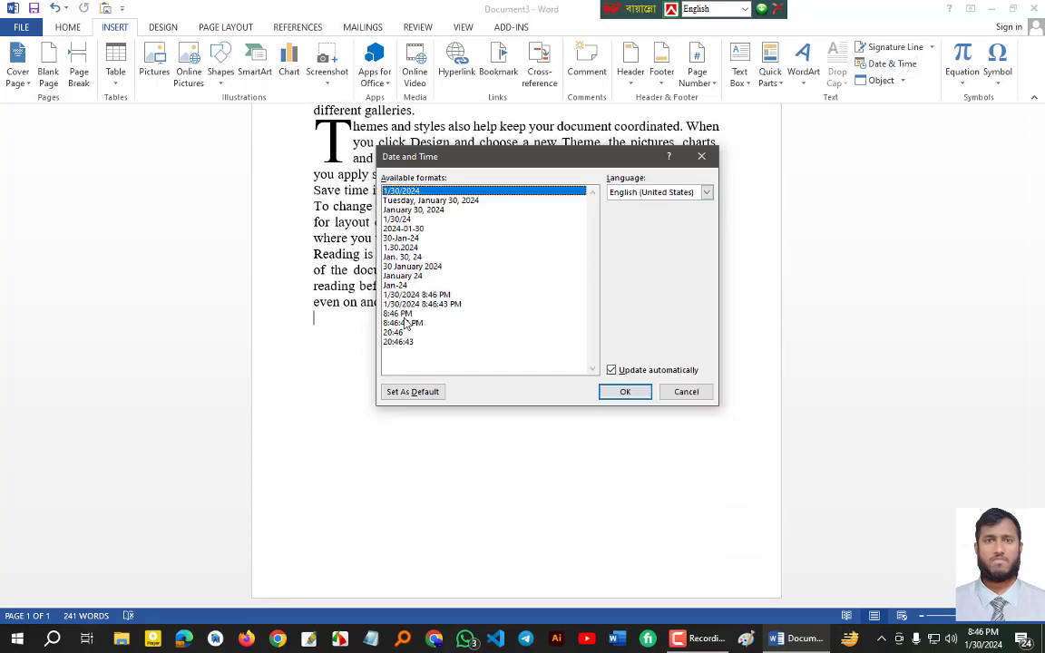
click(431, 305)
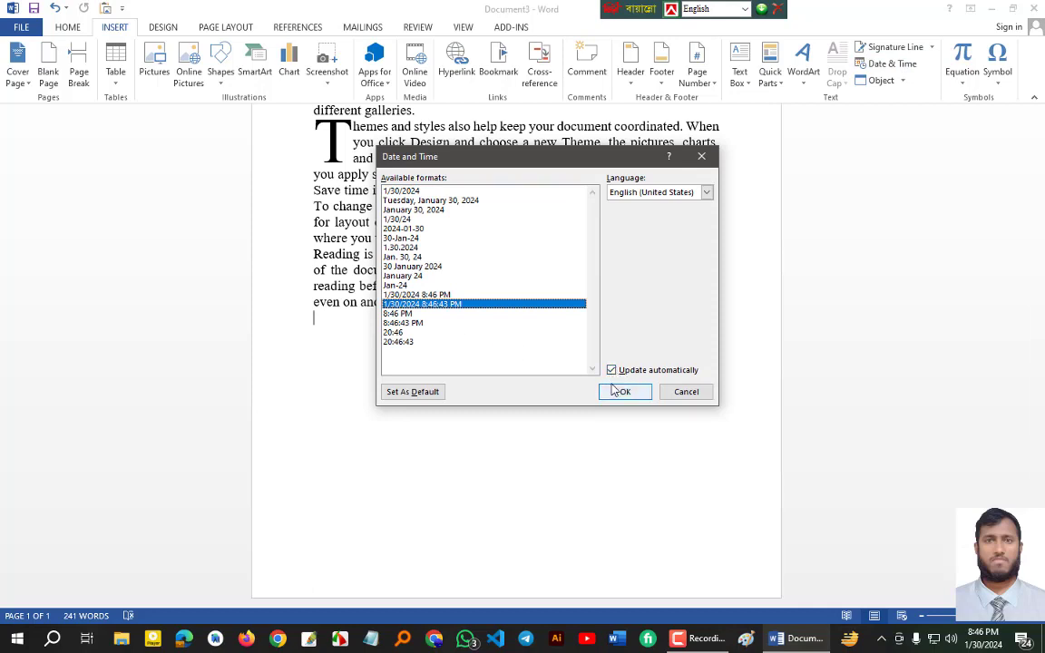
click(608, 392)
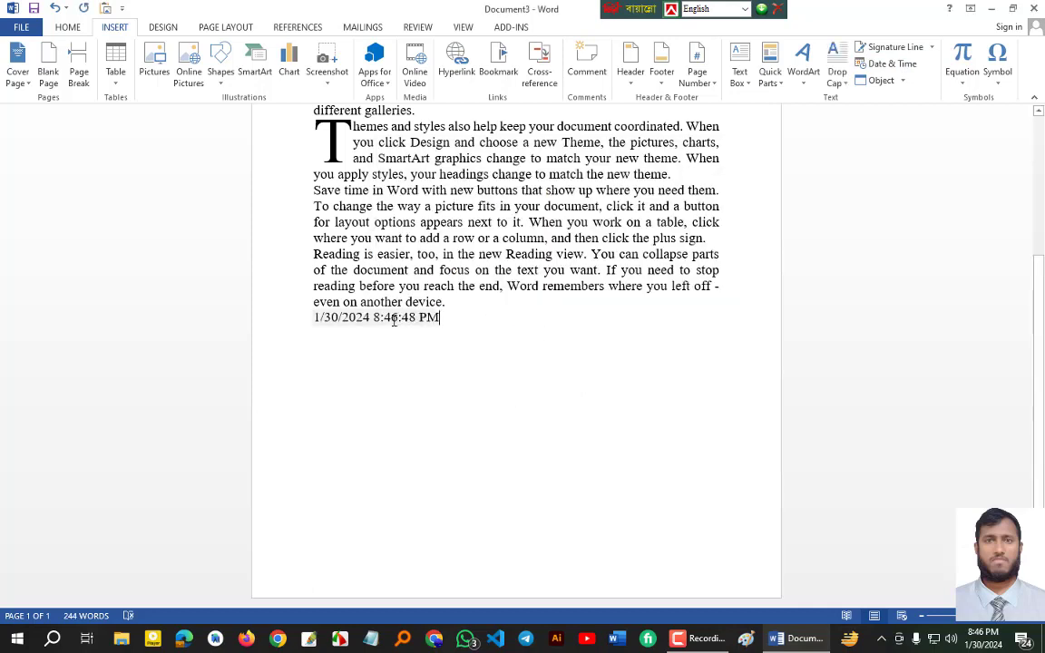
Step: Delete all the sample paragraphs and the date line from the document
click(902, 81)
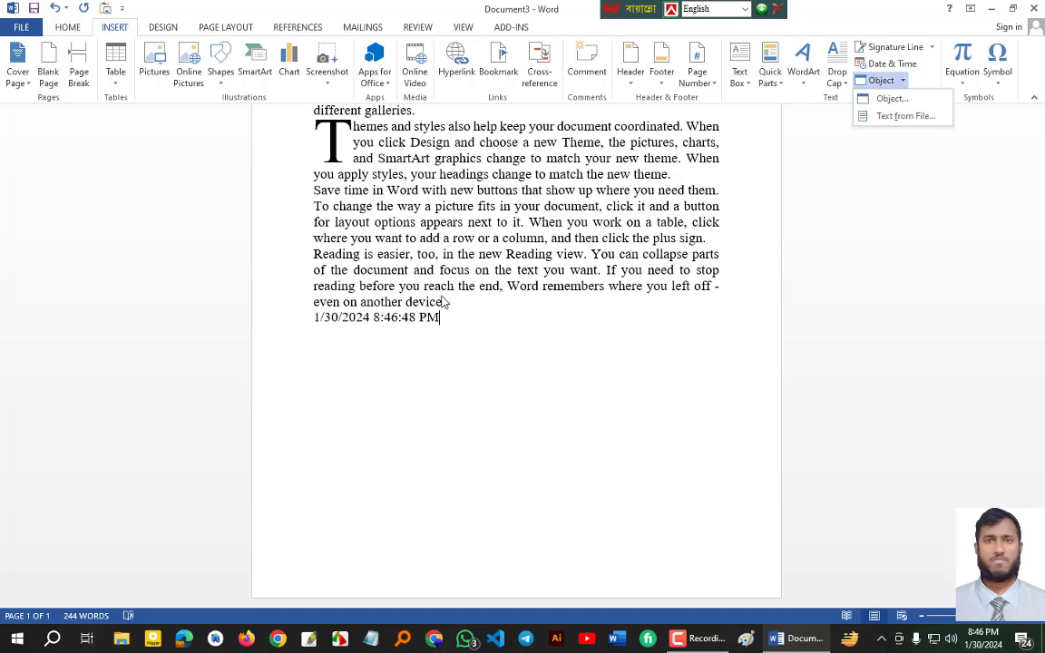
click(485, 319)
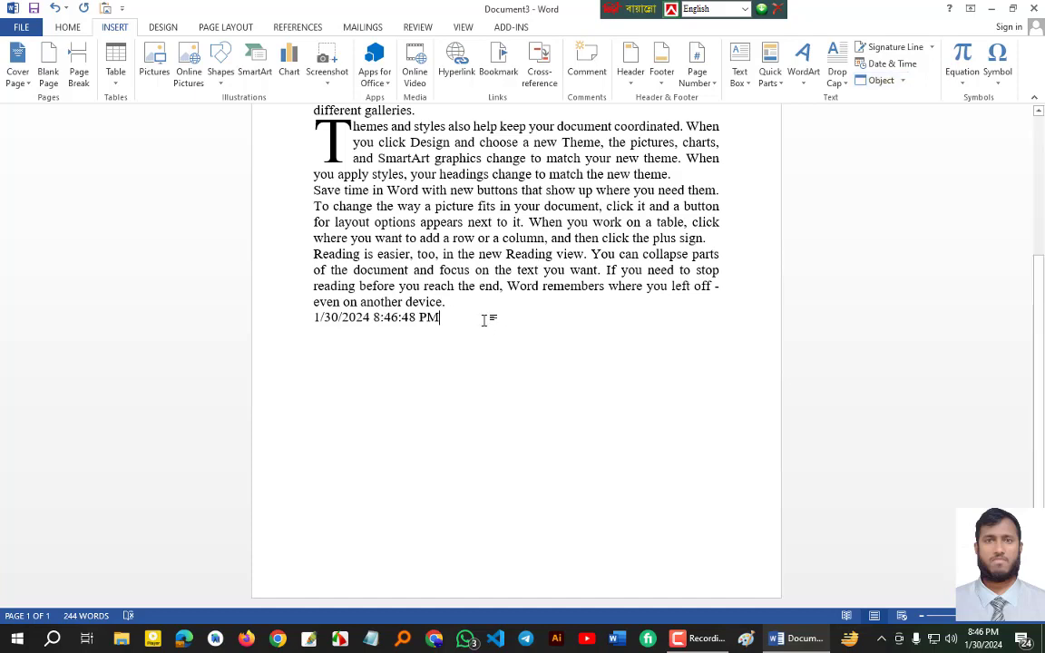
key(ctrl+a)
key(Delete)
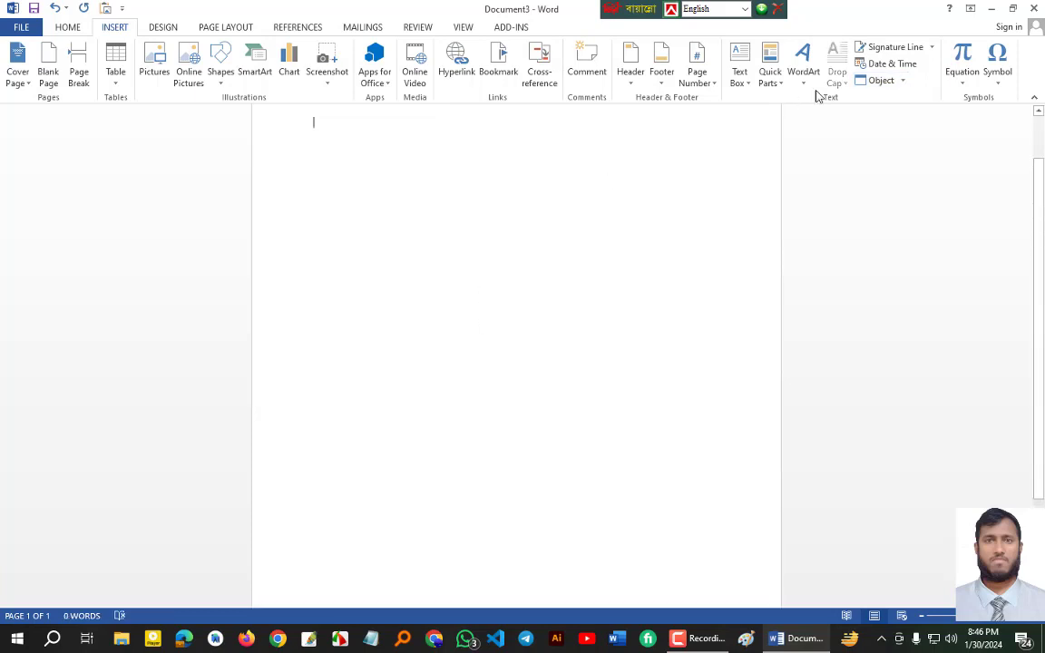
Step: Insert a new Microsoft Equation 3.0 object in the empty document and decline the MathType information offer
click(901, 80)
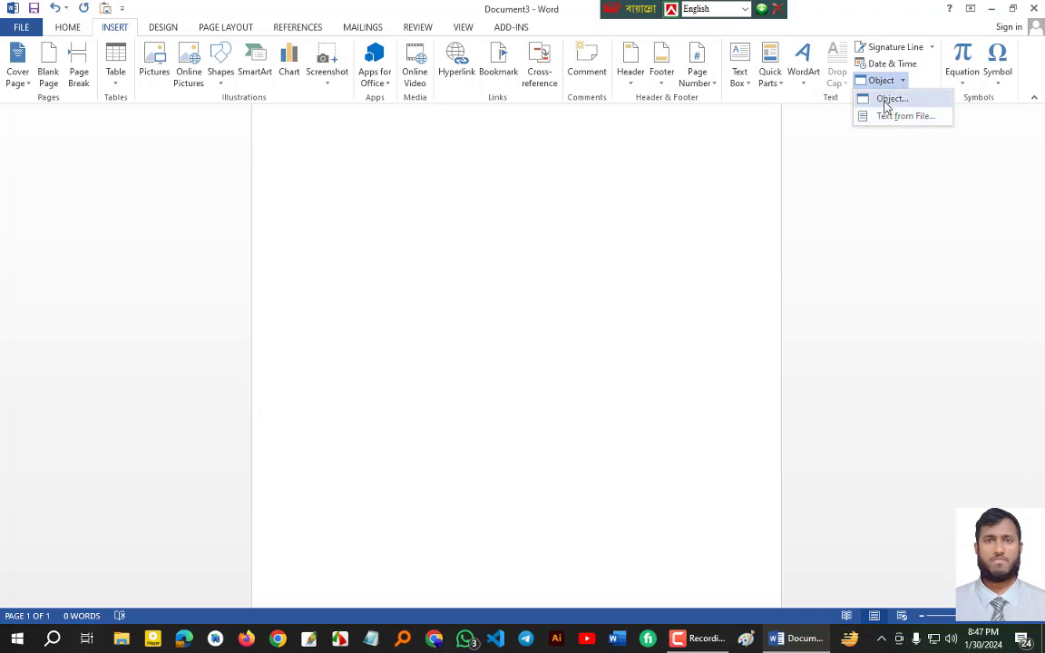
click(887, 99)
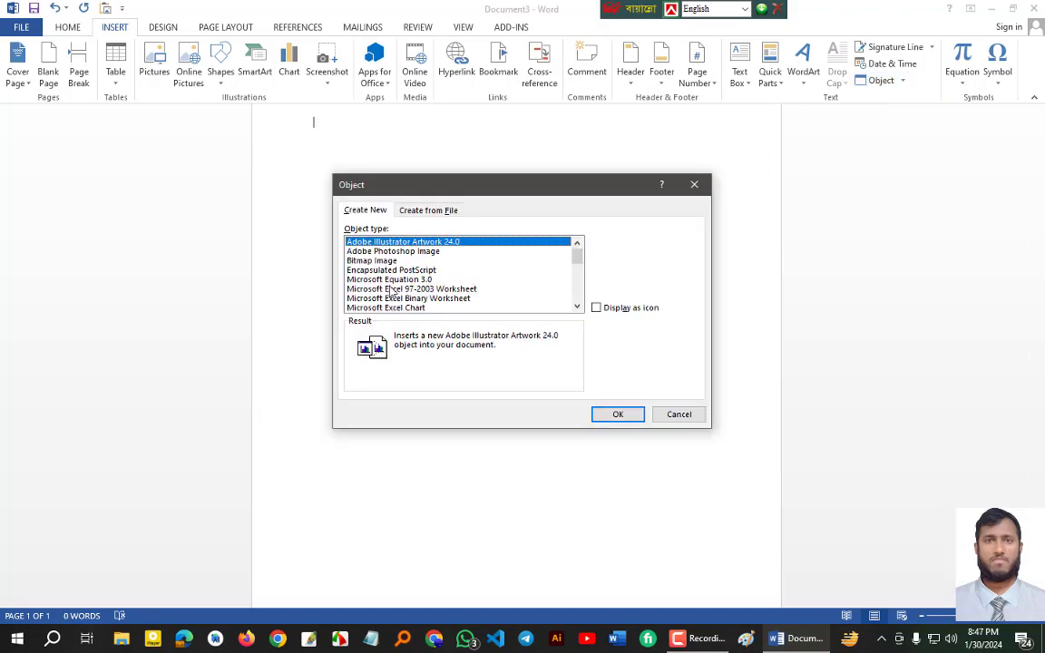
click(367, 279)
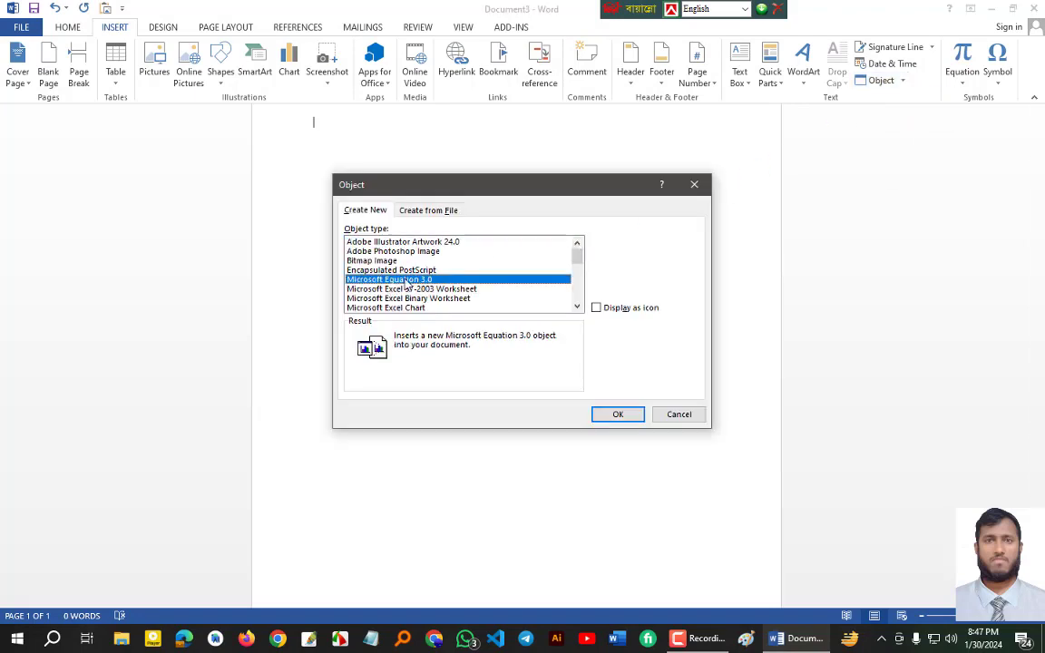
mouse_move(578, 251)
mouse_down()
mouse_move(578, 298)
mouse_move(577, 256)
mouse_up()
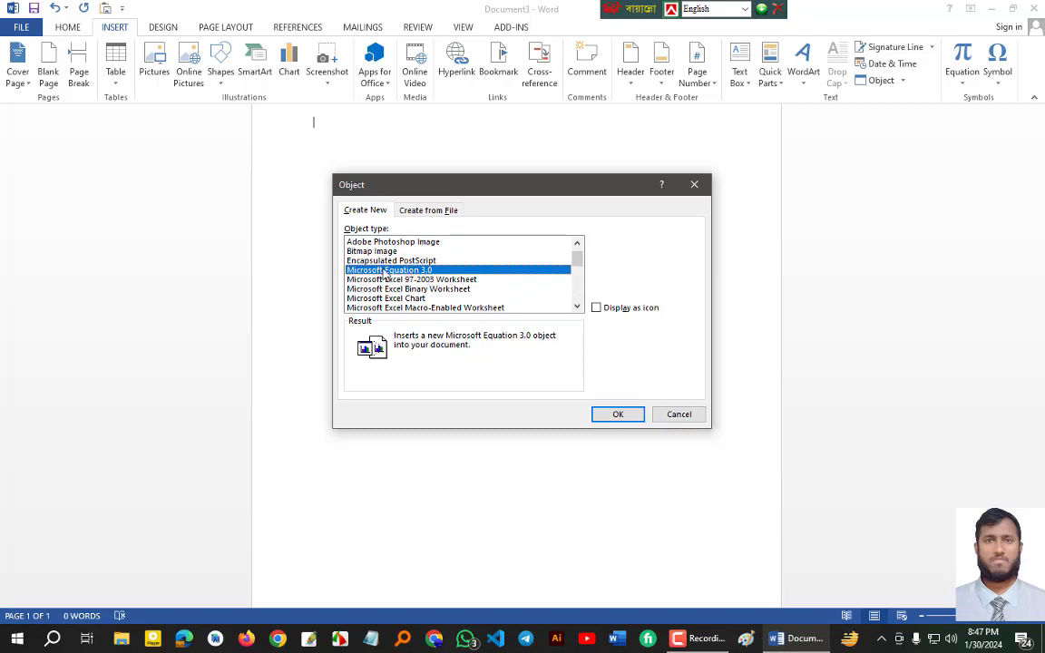
click(617, 415)
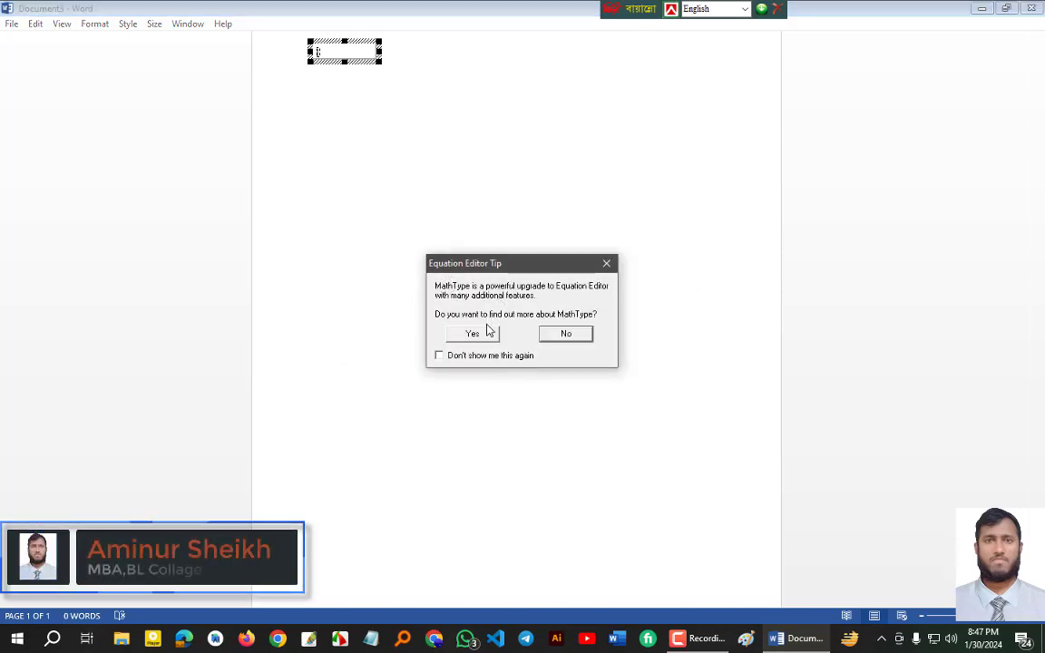
click(565, 333)
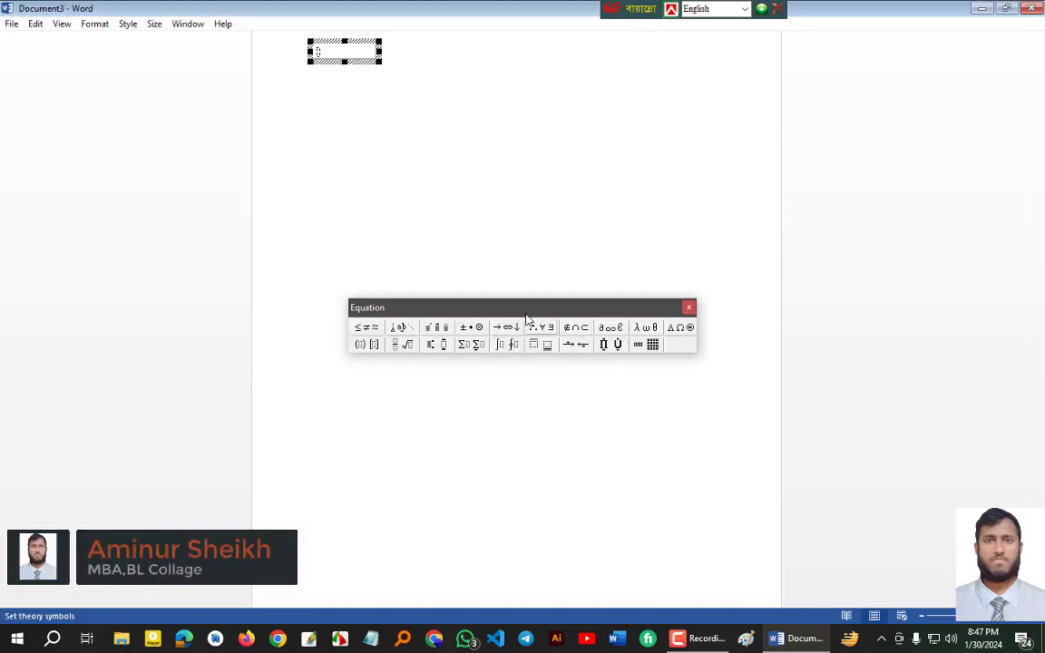
Step: Try adding a parentheses template to the equation and setting its size to 20
click(362, 347)
click(360, 360)
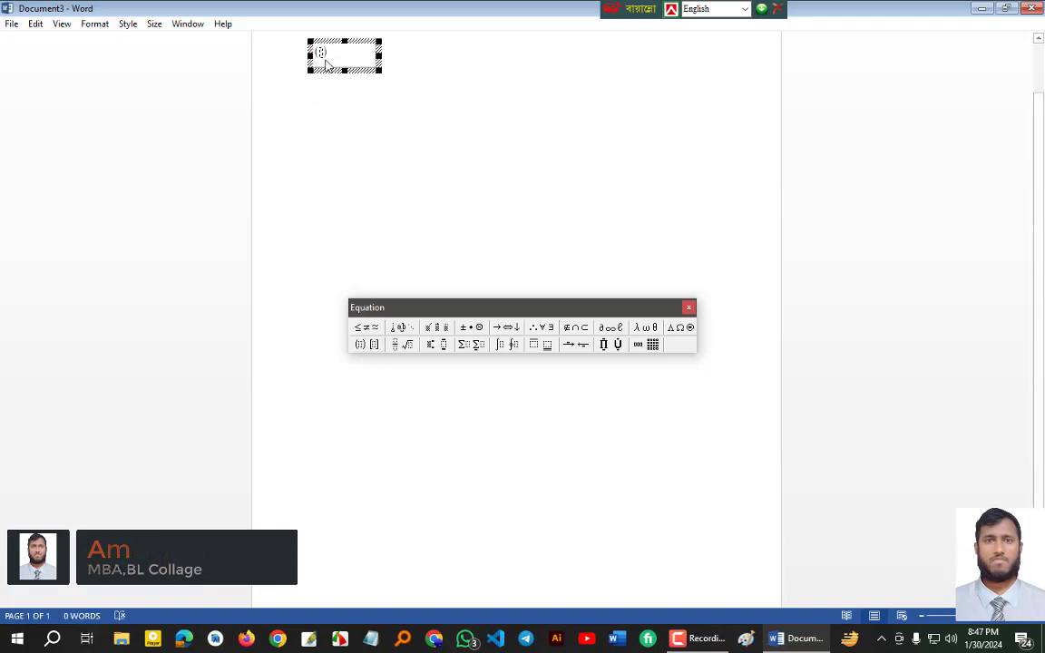
click(153, 25)
click(174, 120)
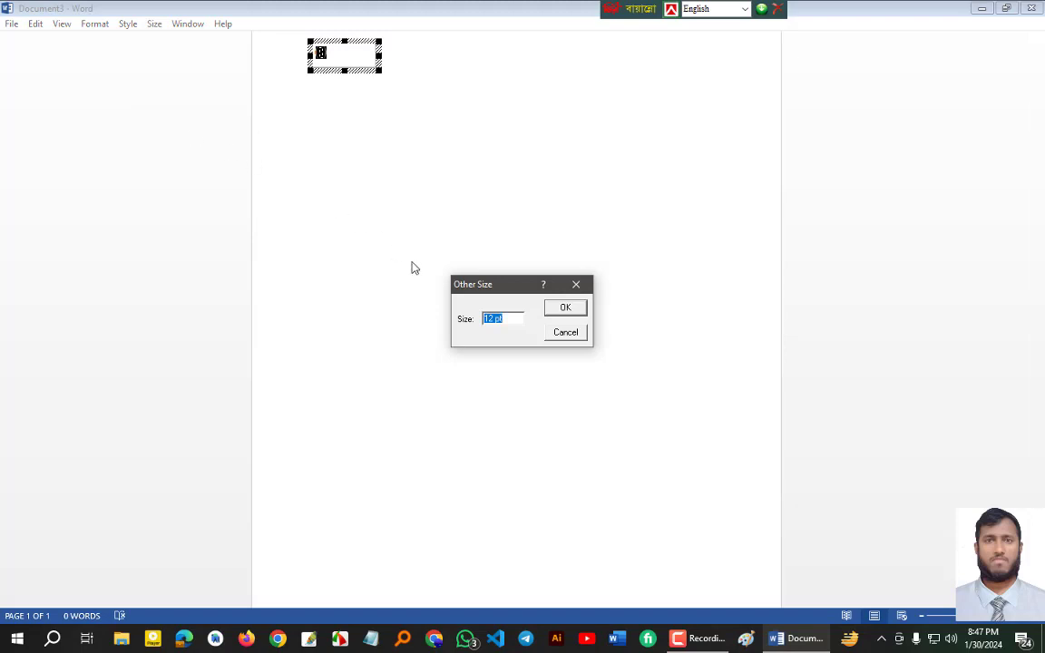
text(20)
click(578, 313)
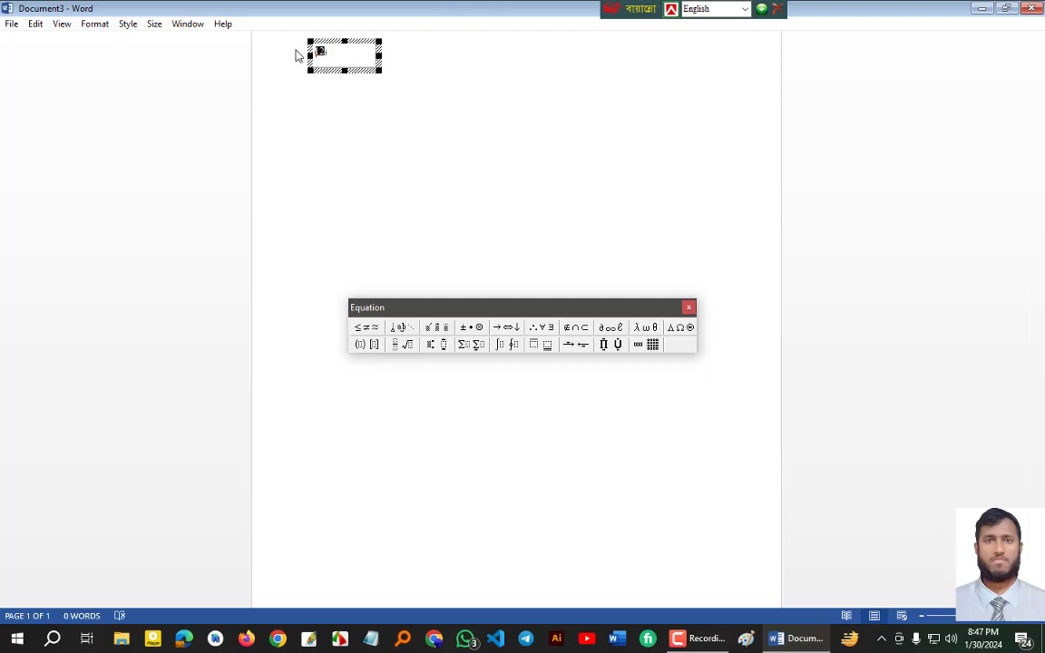
Step: Build a full-size vertical fraction in the equation with 12 as the numerator and 12 as the denominator
click(400, 344)
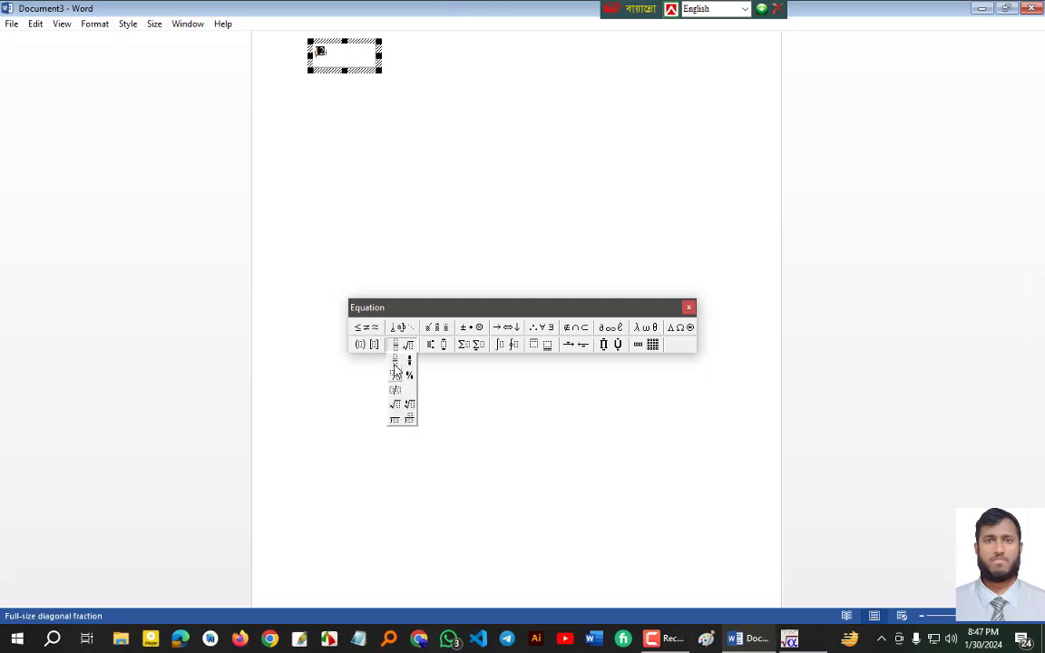
click(396, 368)
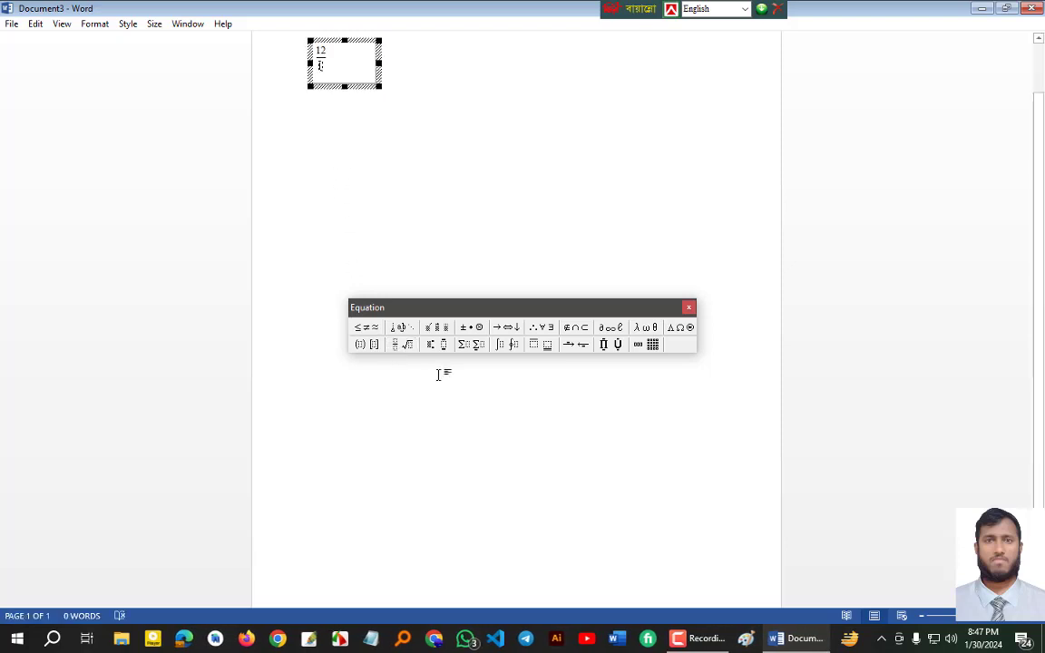
text(12)
click(338, 61)
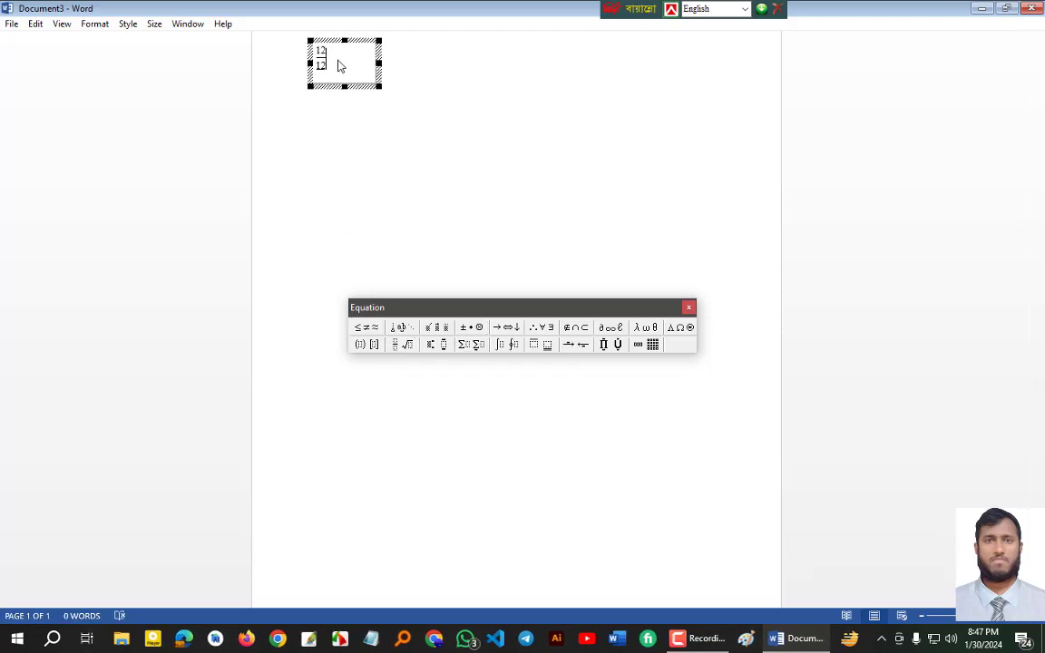
Step: Try wrapping the 12/12 fraction in a square root, and undo it
drag(338, 65, 281, 52)
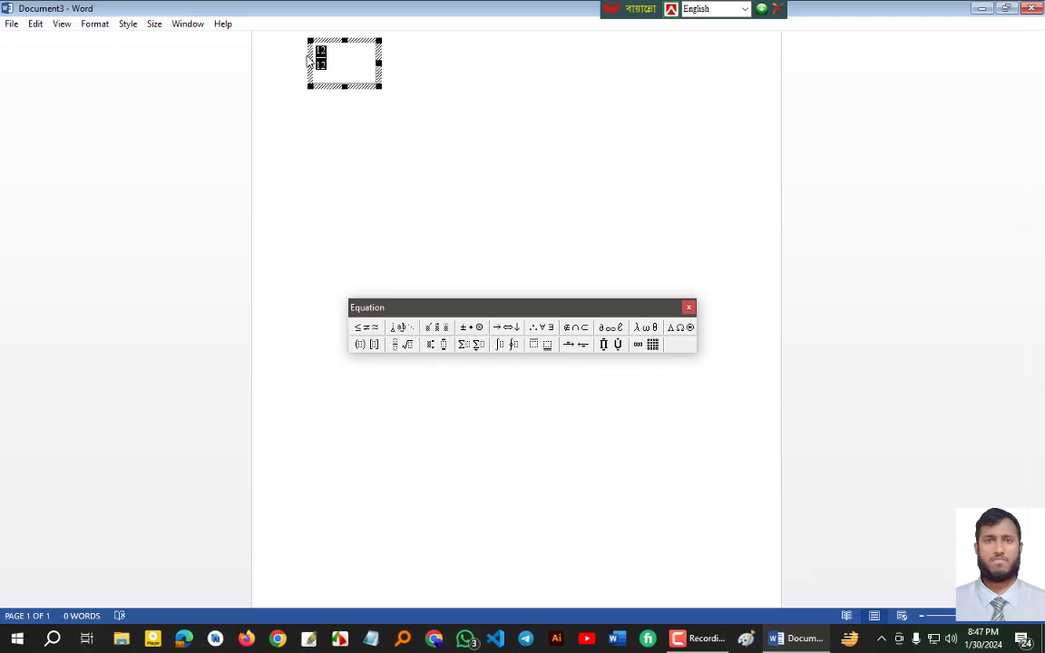
click(408, 347)
click(402, 402)
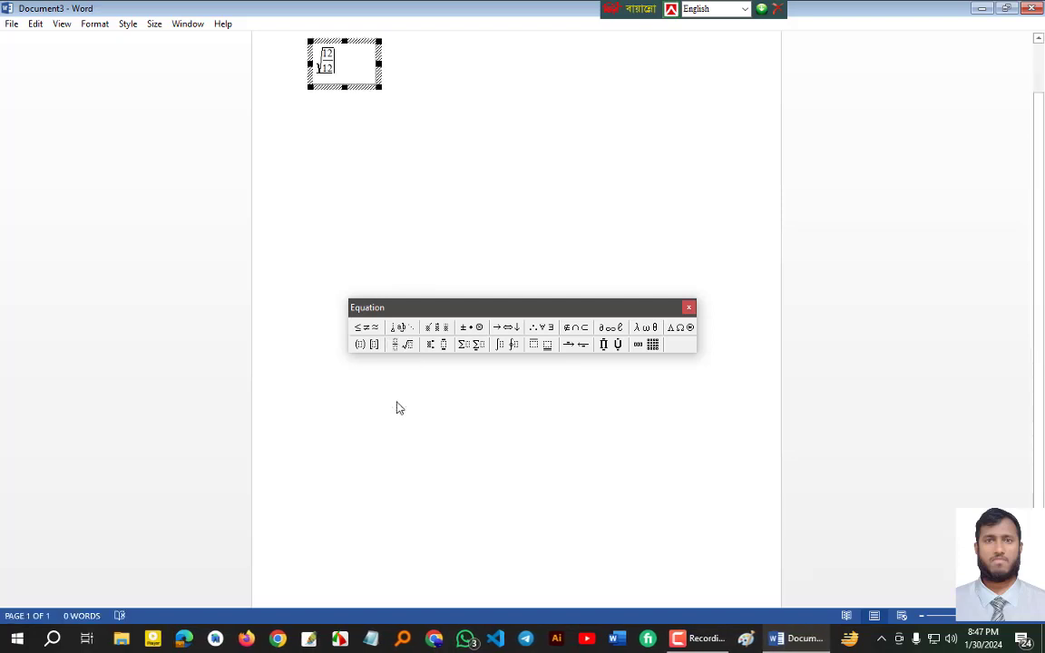
key(ctrl+z)
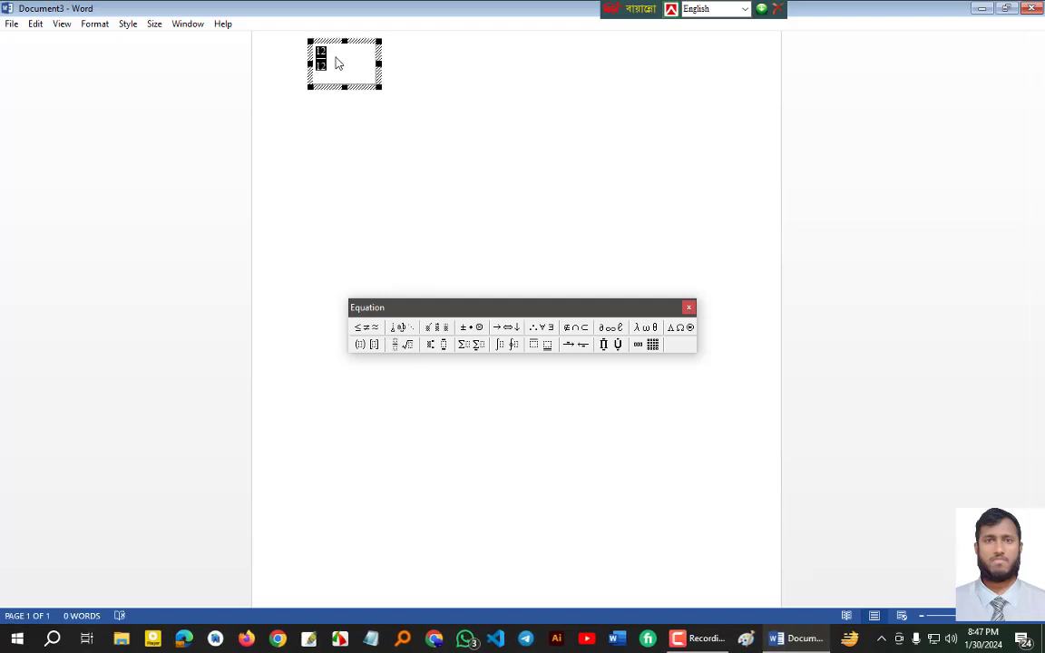
Step: Wrap the selected 12/12 fraction in an nth-root template
click(408, 347)
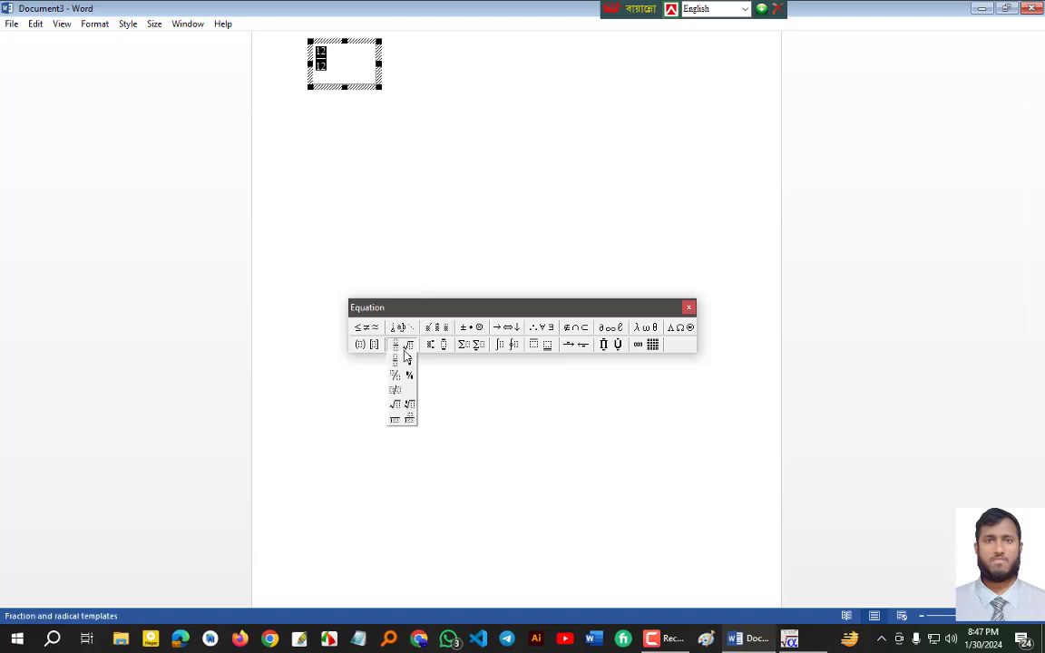
click(410, 406)
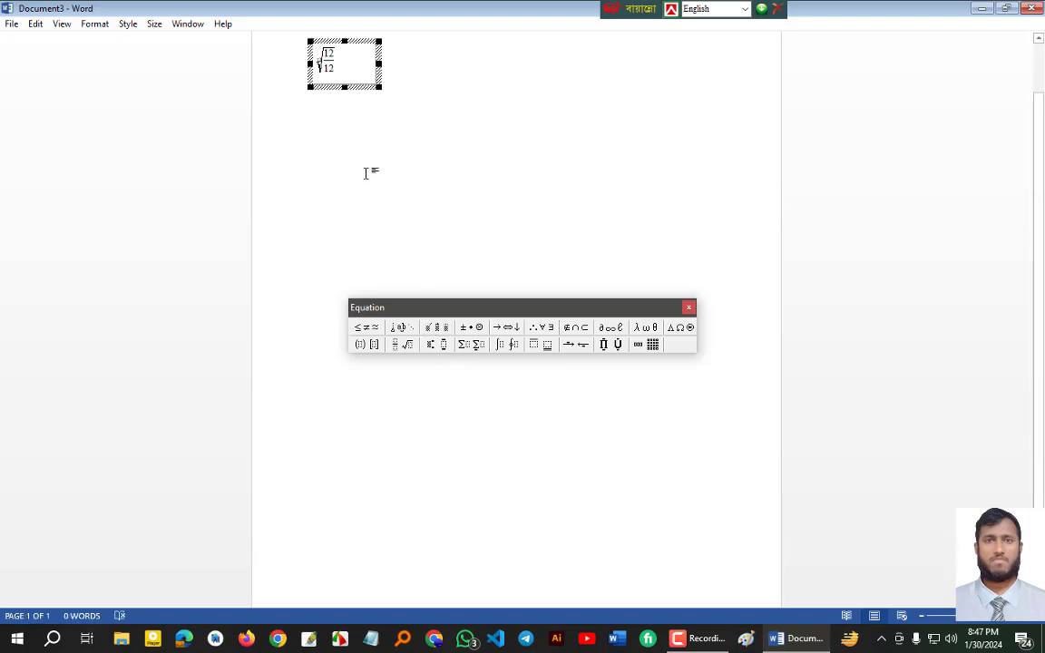
click(339, 60)
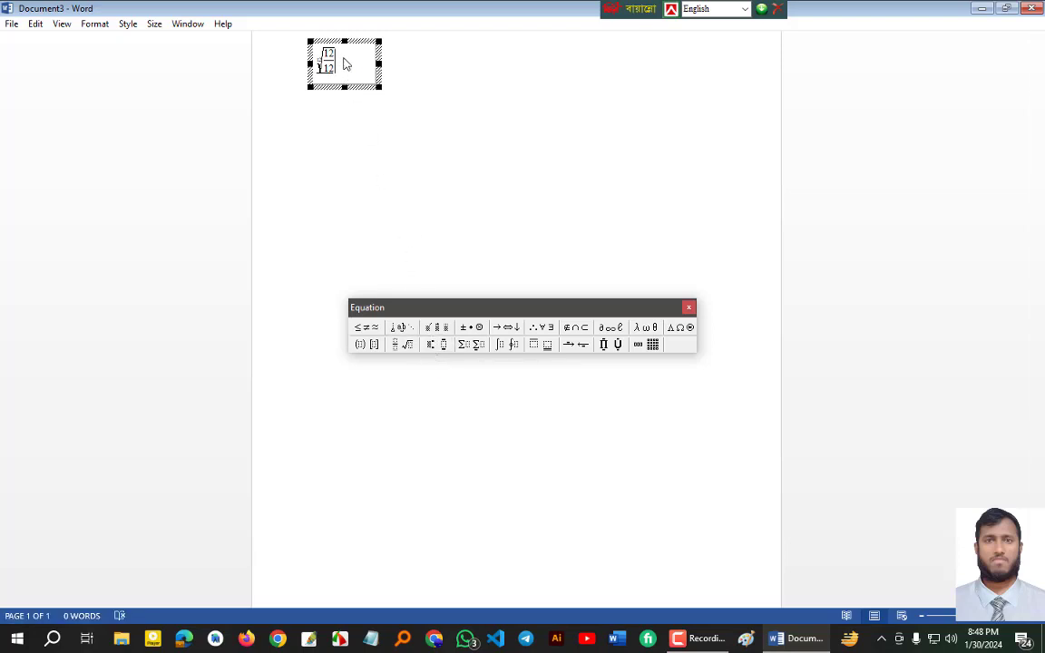
Step: Look through the equation editor's operator symbols and its bar, matrix and other template sets
click(465, 330)
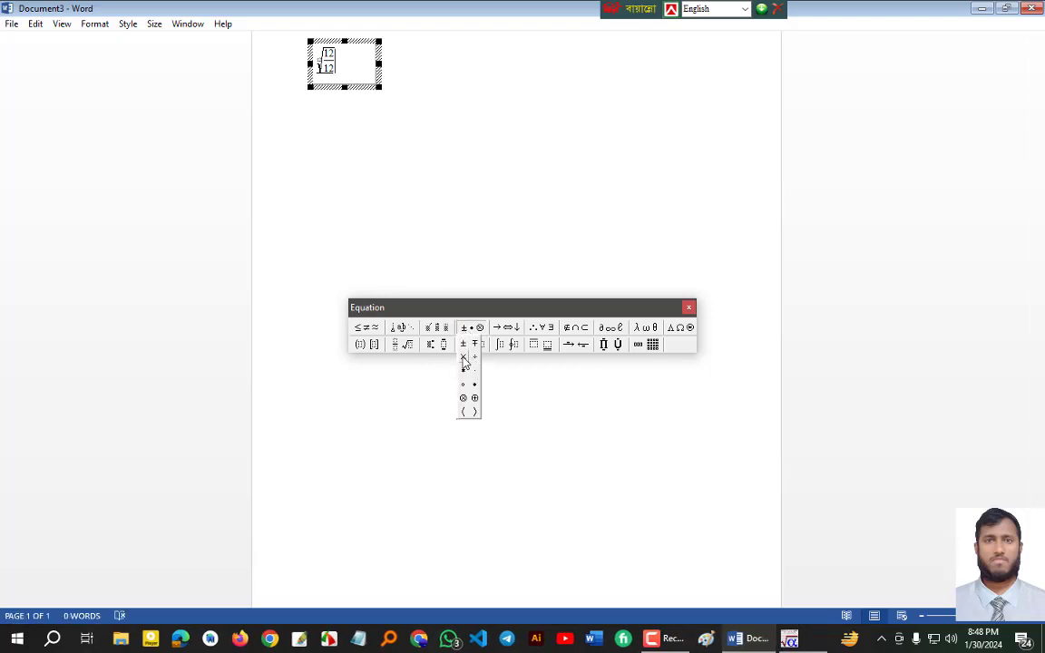
mouse_move(547, 336)
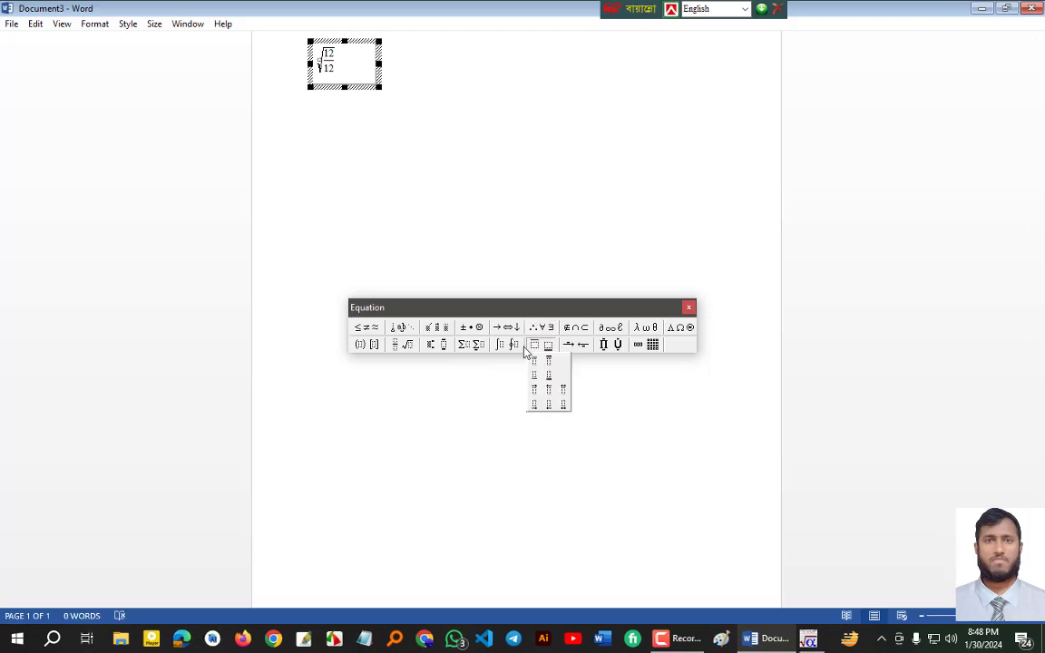
mouse_move(659, 334)
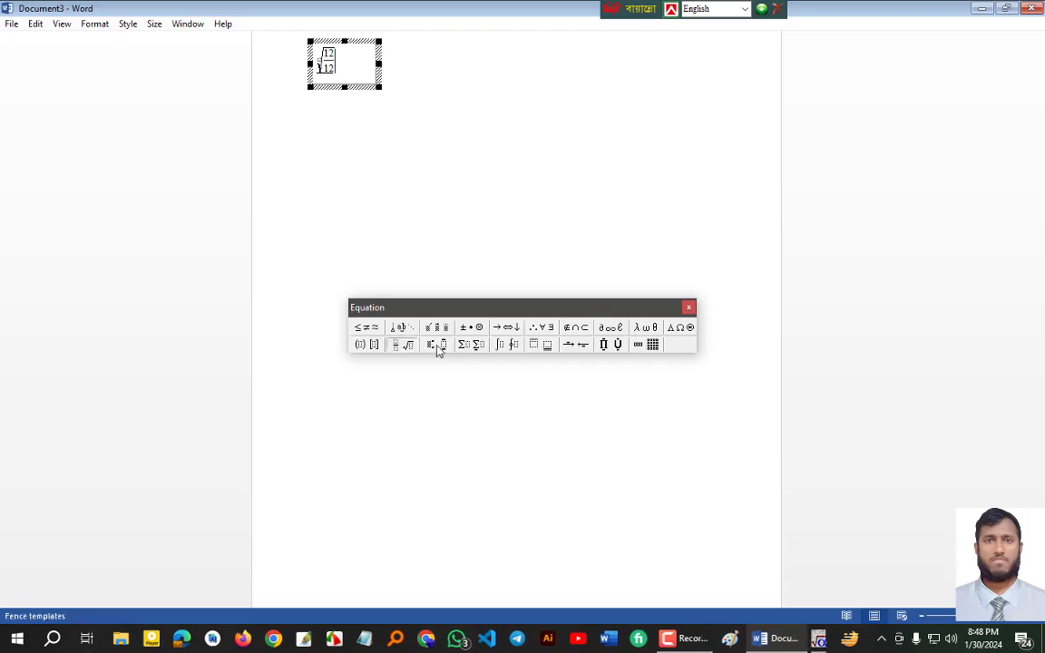
mouse_move(628, 350)
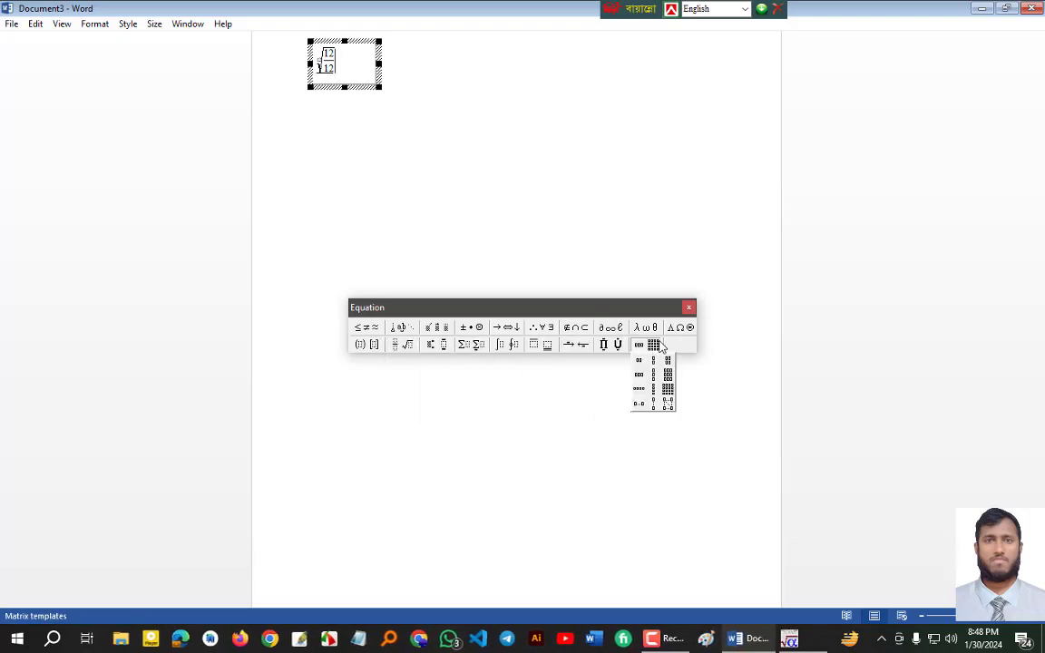
mouse_move(446, 340)
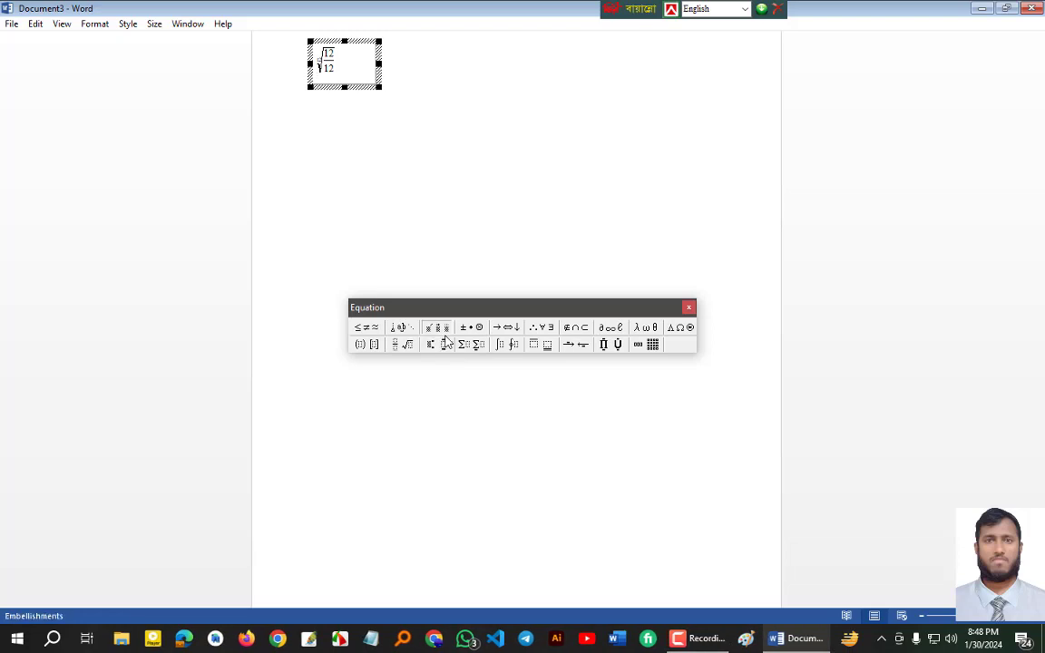
Step: Leave the equation editor and delete the root equation from the document
click(444, 229)
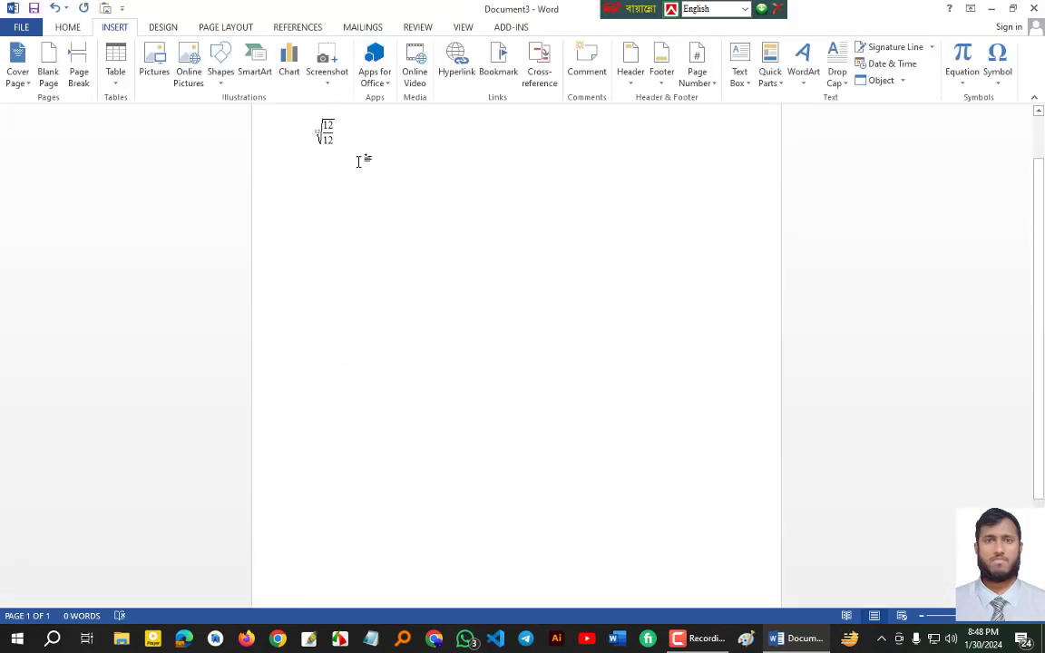
click(316, 128)
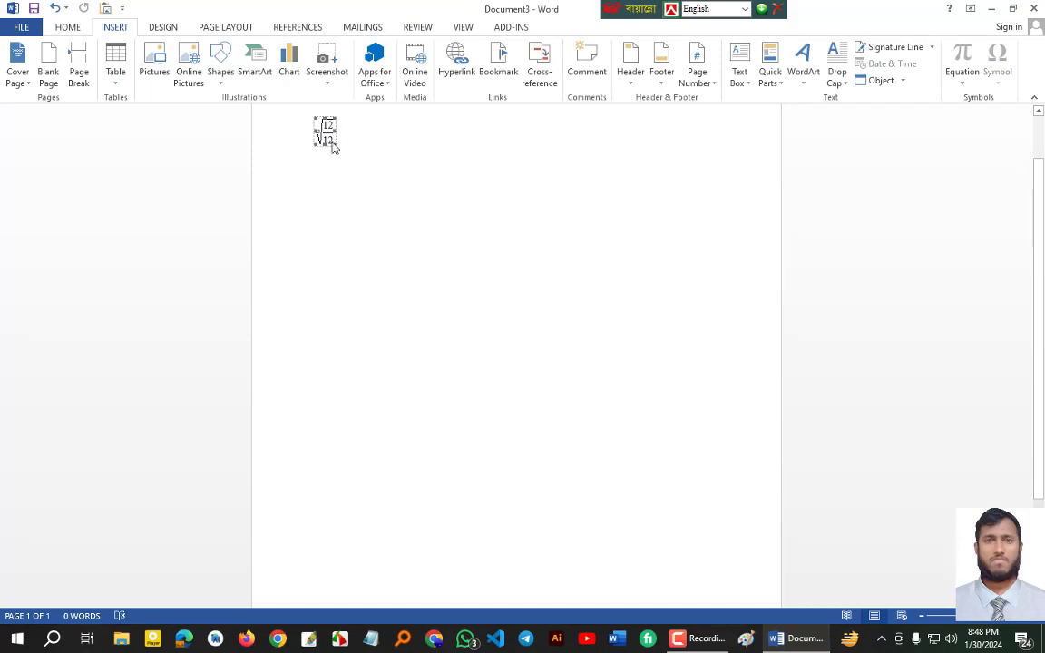
click(333, 169)
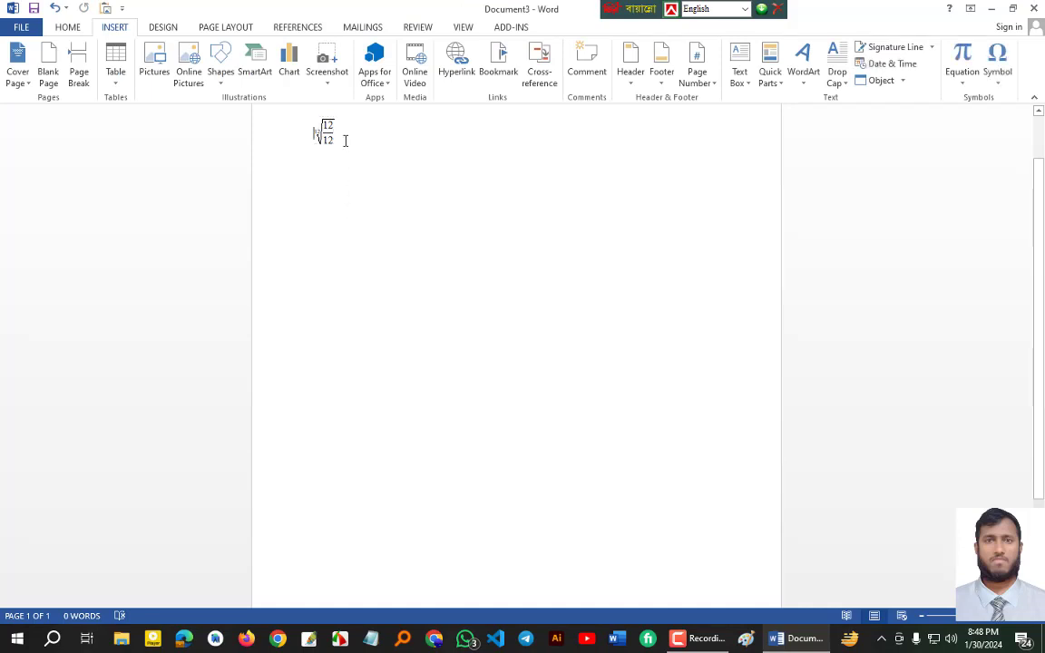
drag(314, 134, 346, 141)
key(Delete)
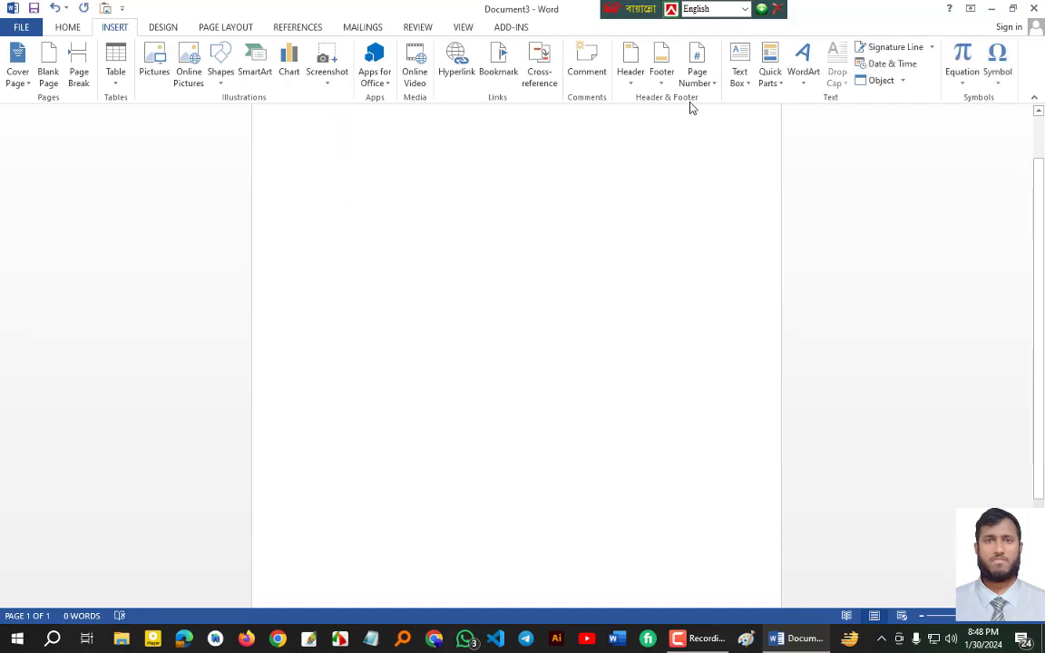
click(903, 80)
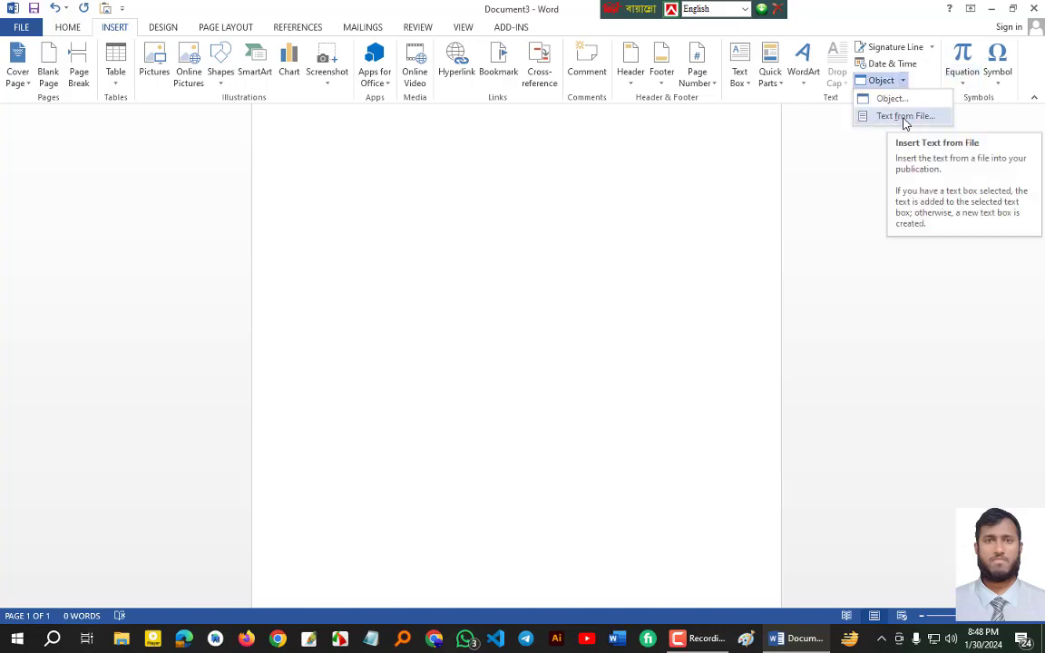
click(906, 116)
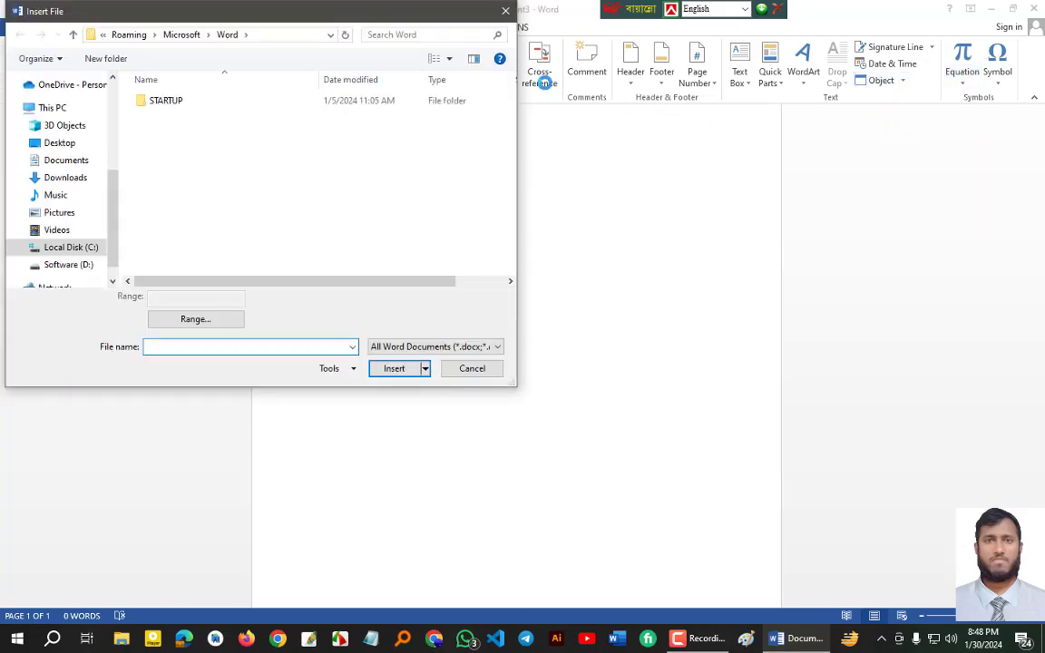
click(511, 14)
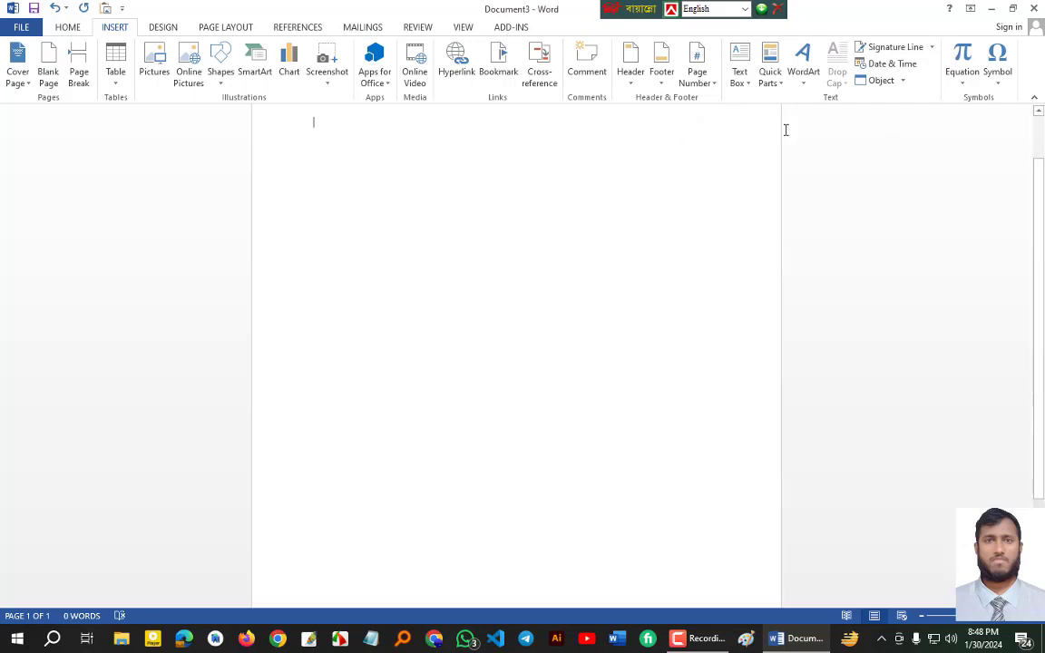
Step: Insert the text from the Desktop files 124.docx, asba.docx, Fiverr.docx and PowerPoint.docx into the document
click(904, 82)
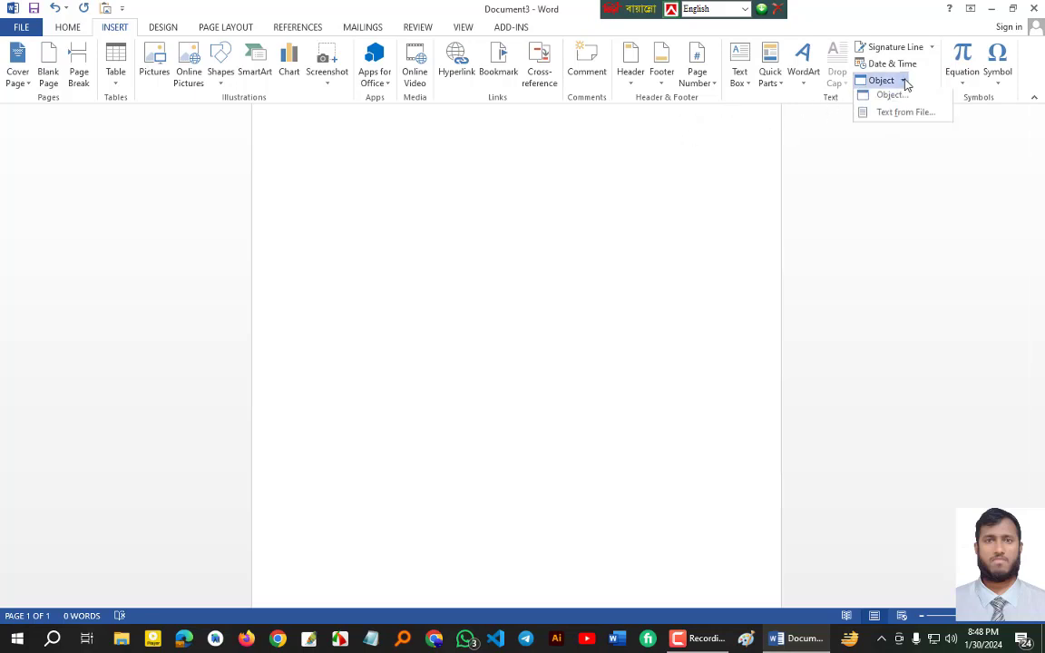
click(901, 117)
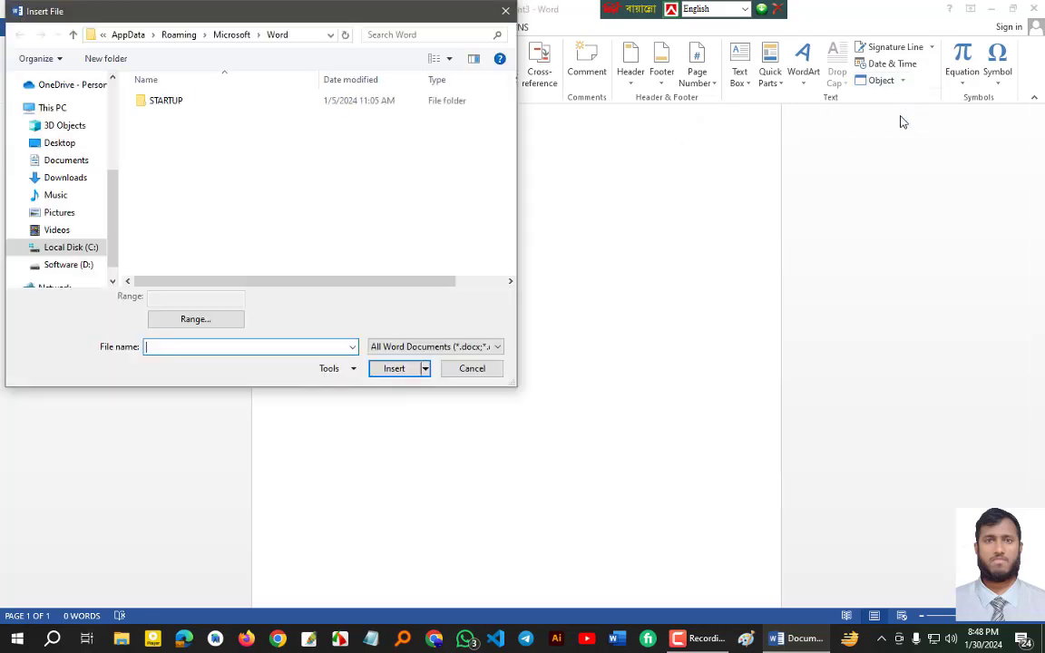
click(56, 145)
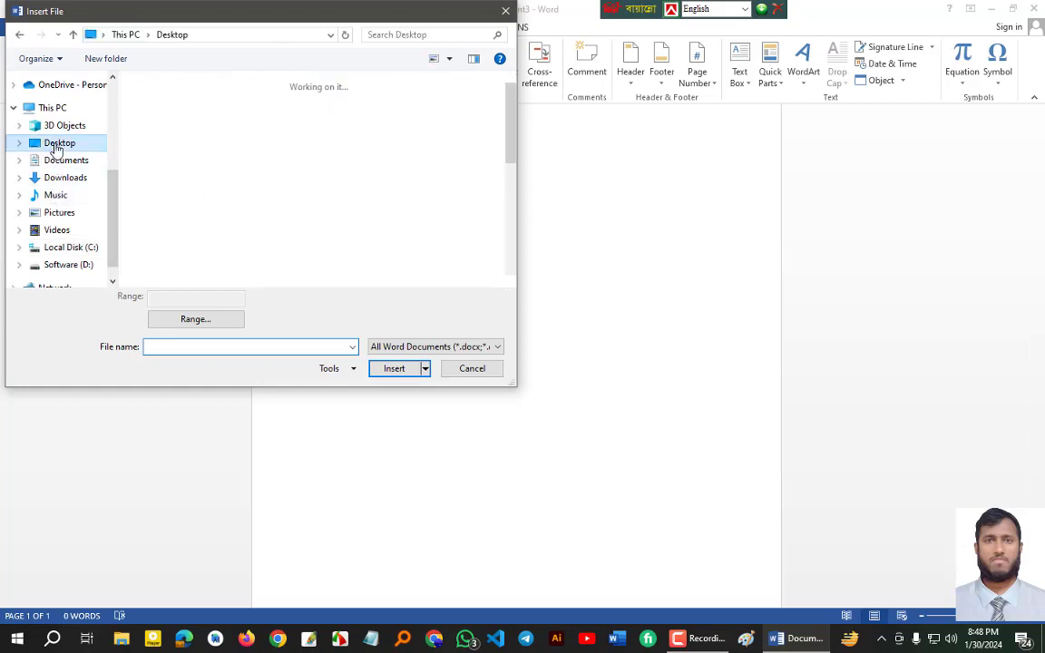
scroll(508, 145, down, 2)
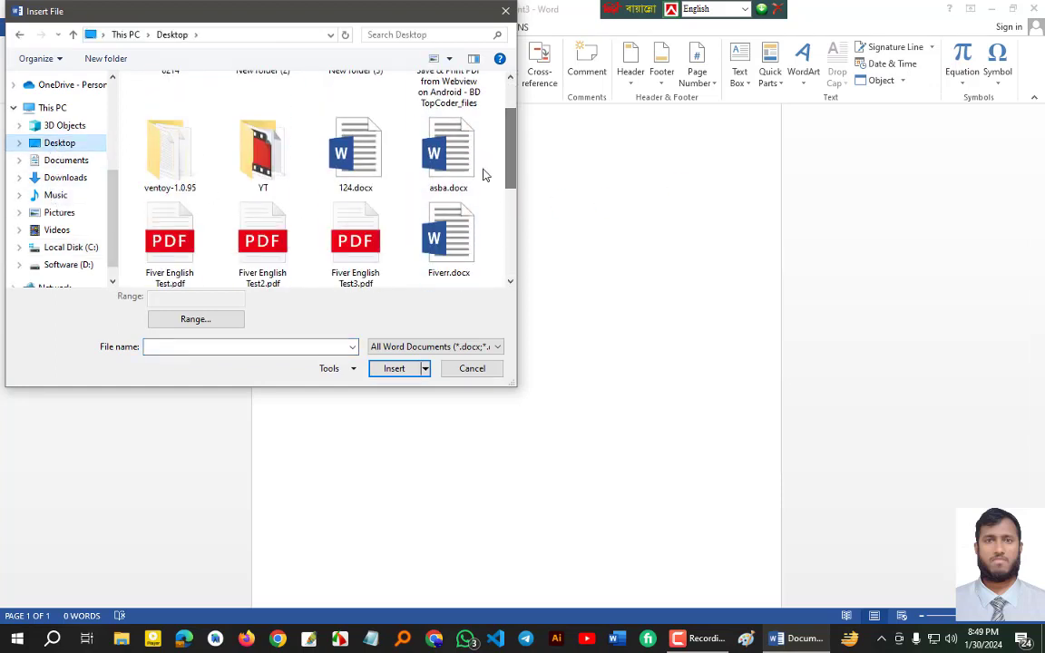
click(448, 150)
ctrl+click(356, 150)
ctrl+click(460, 242)
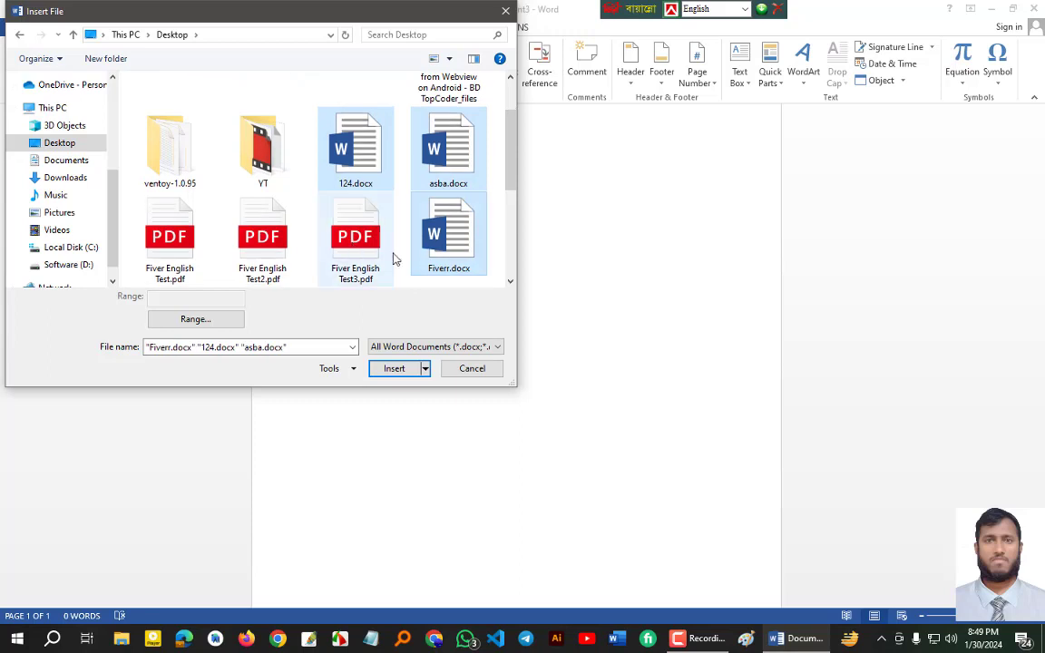
scroll(507, 208, down, 2)
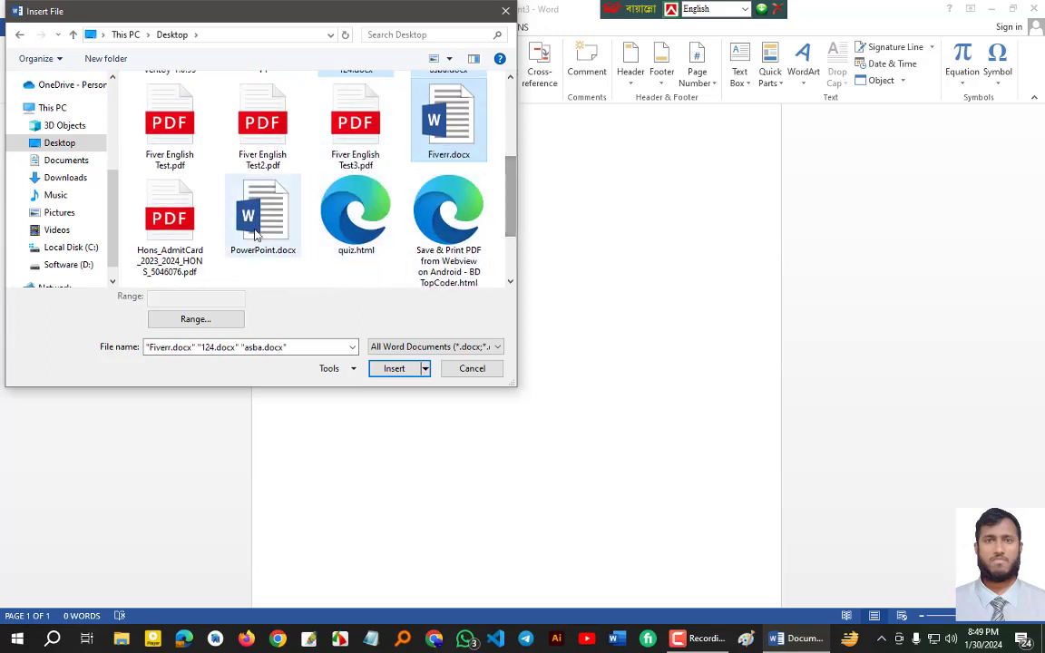
ctrl+click(247, 234)
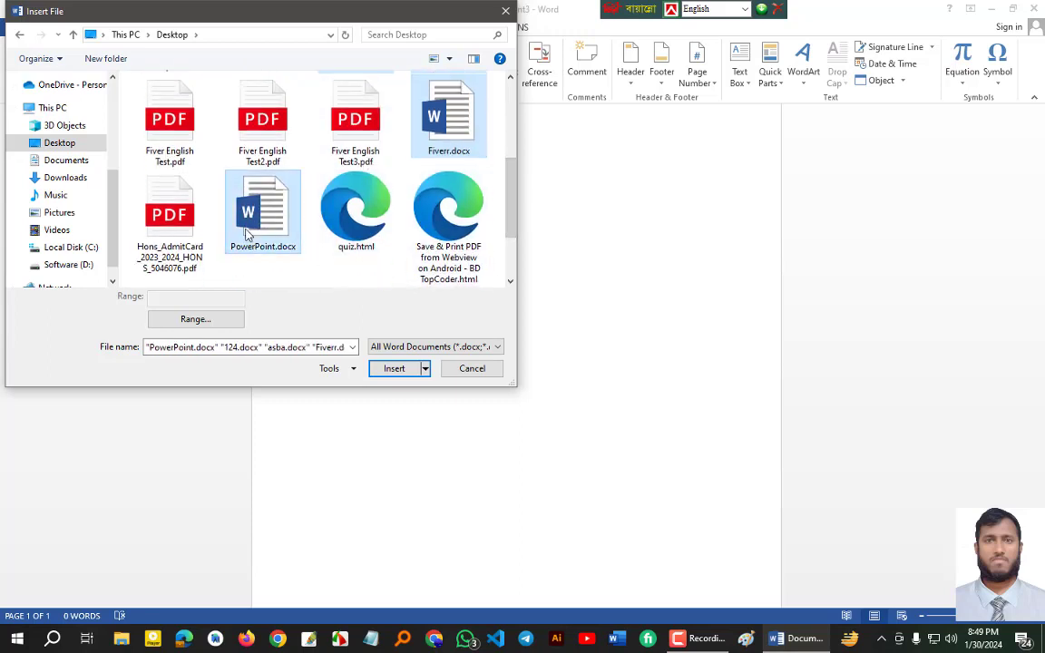
click(393, 368)
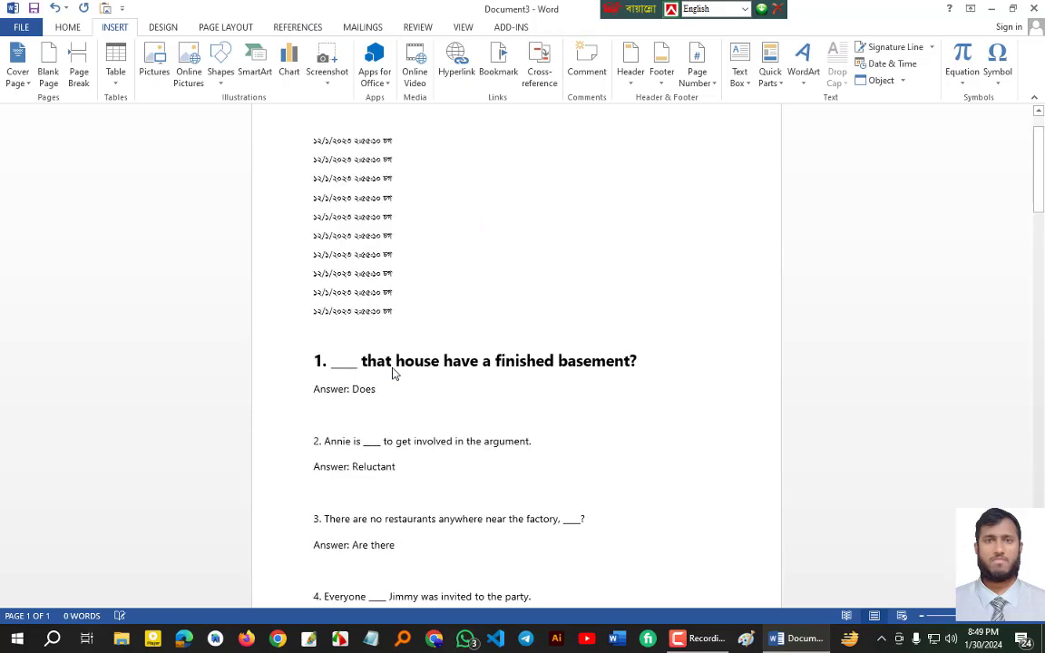
Step: Look over the inserted file contents and delete everything from the document
scroll(736, 326, down, 5)
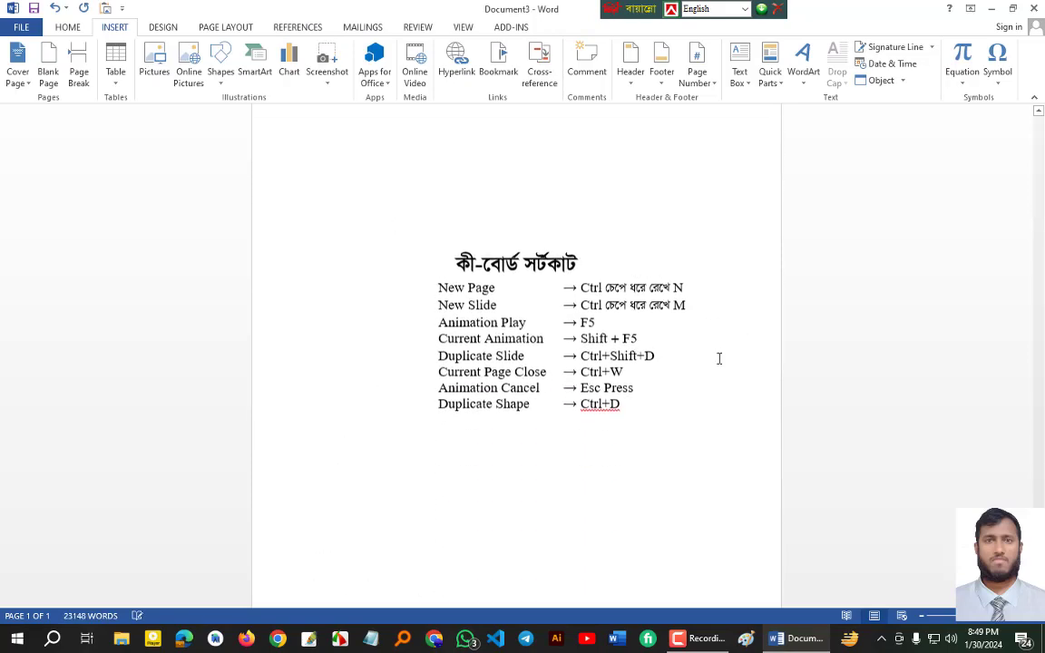
scroll(695, 378, up, 10)
scroll(703, 381, up, 20)
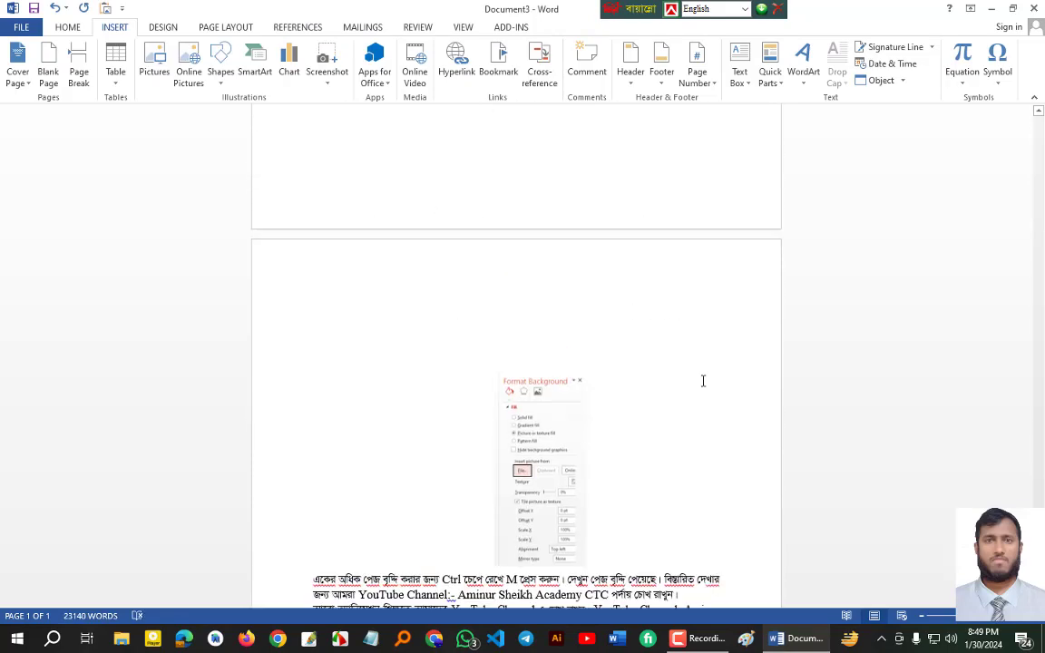
scroll(703, 381, up, 20)
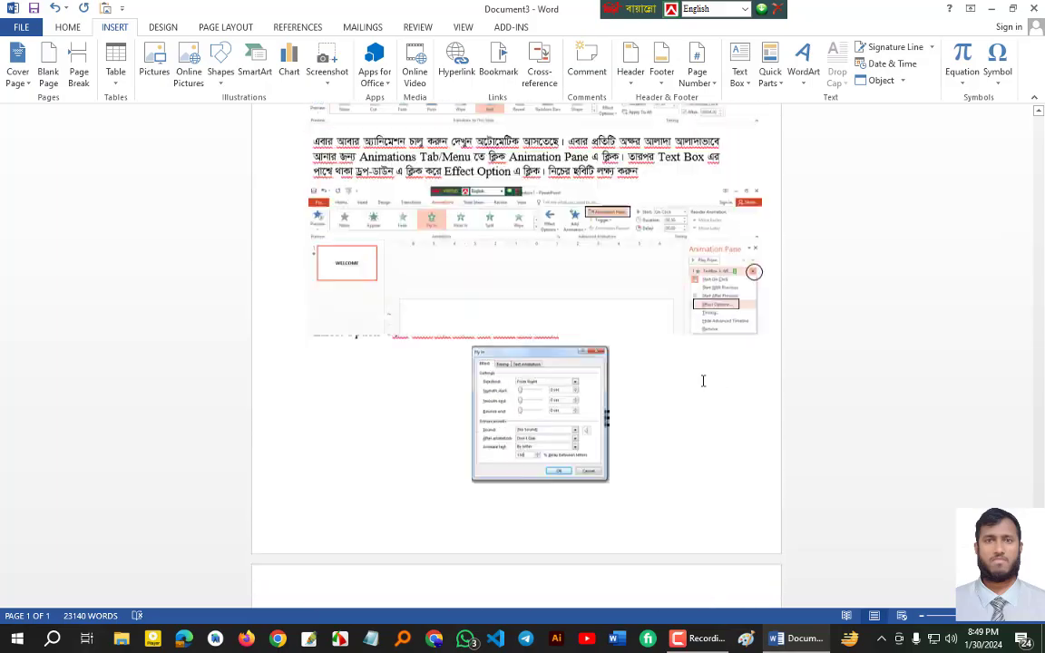
scroll(703, 381, up, 20)
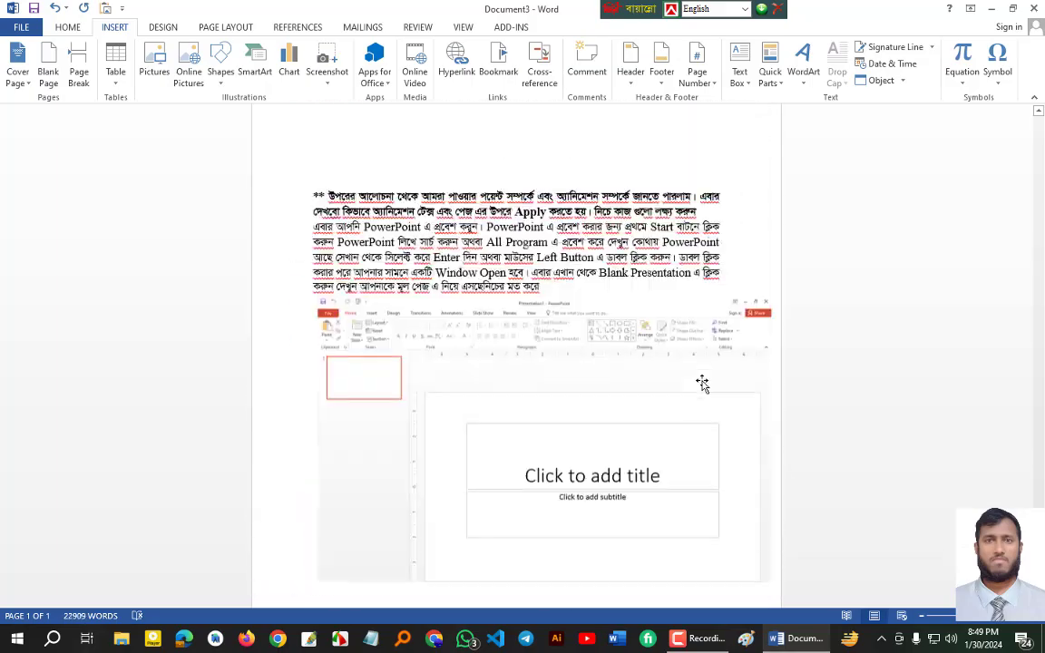
scroll(702, 381, up, 20)
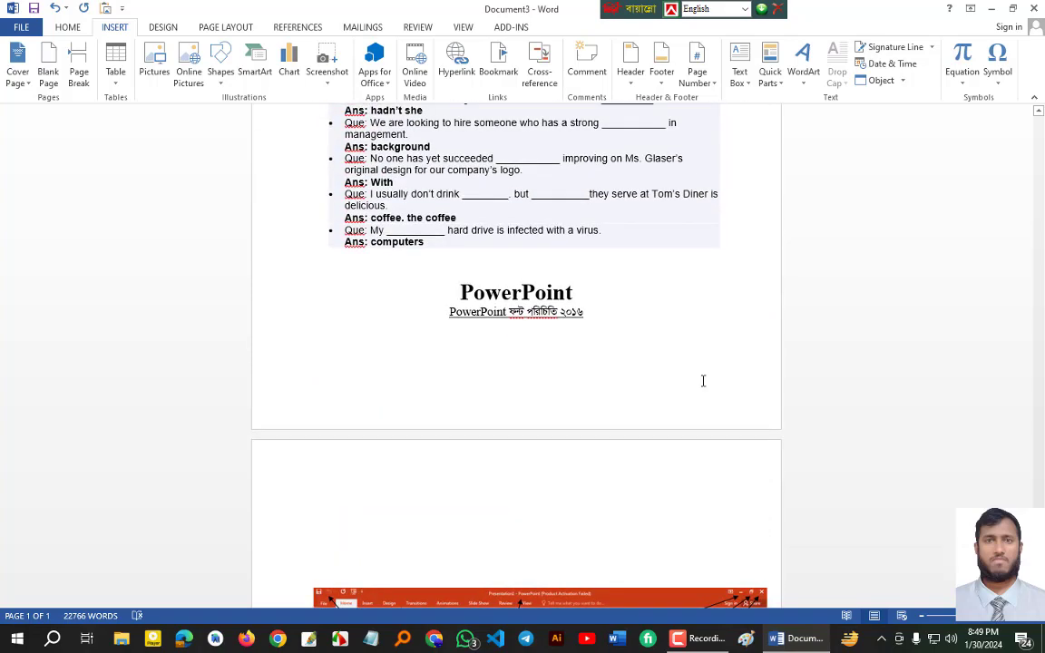
scroll(703, 381, up, 5)
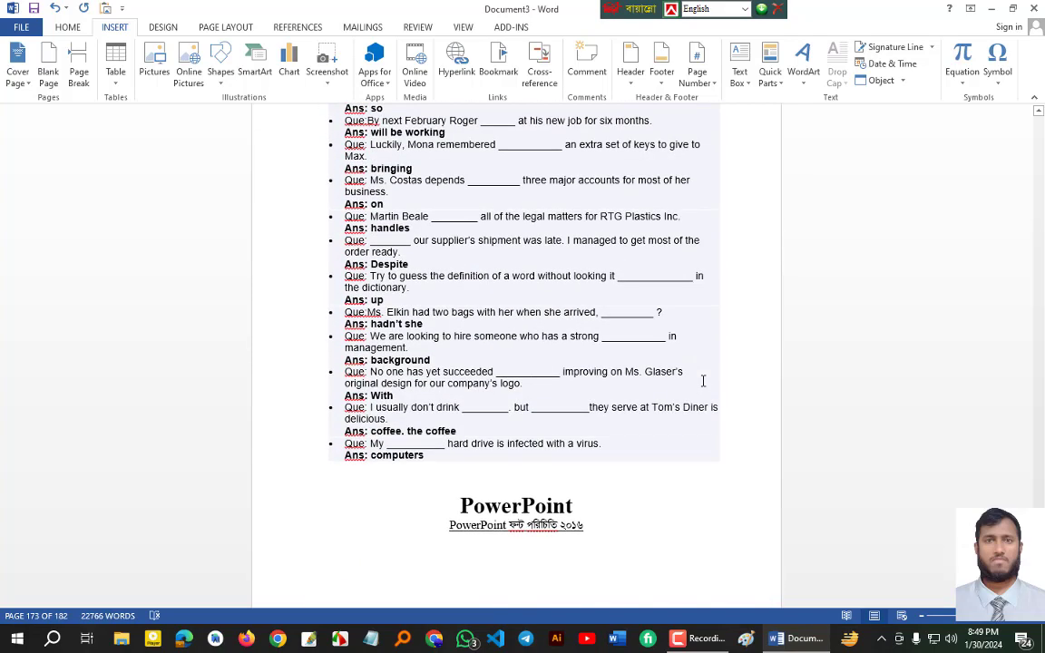
key(ctrl+a)
key(Delete)
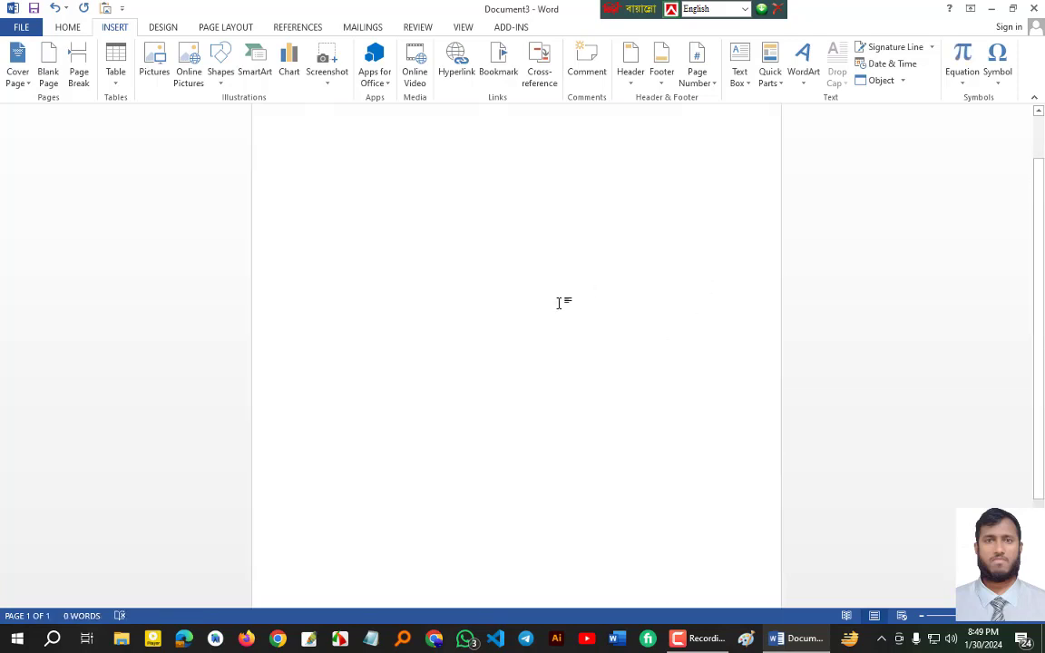
Step: Look at the built-in equations and insert a new blank equation in the document
click(962, 85)
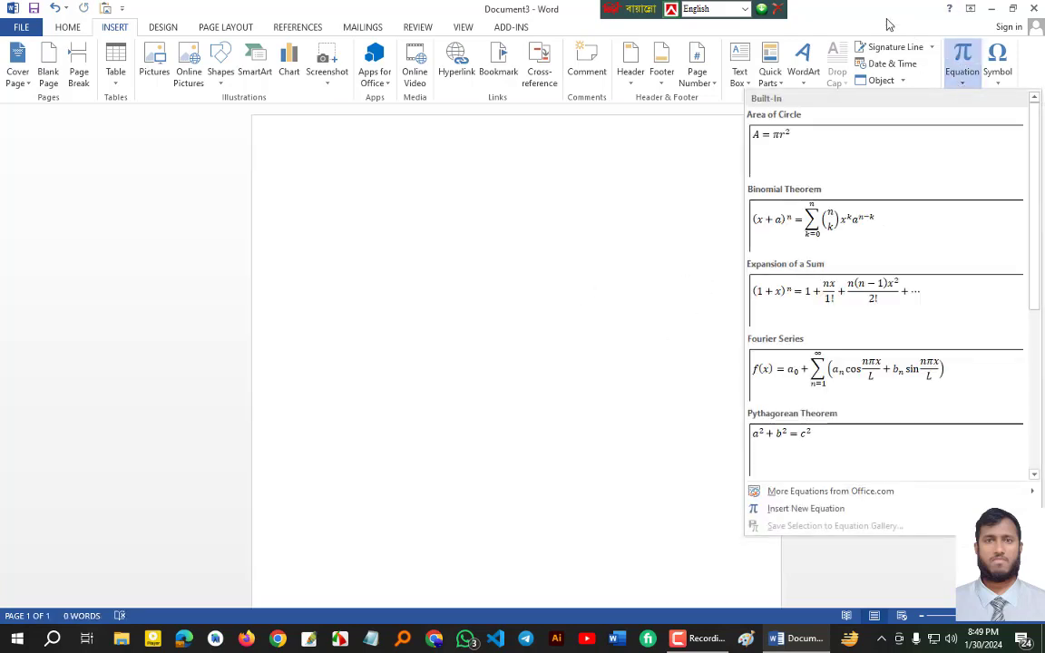
click(889, 24)
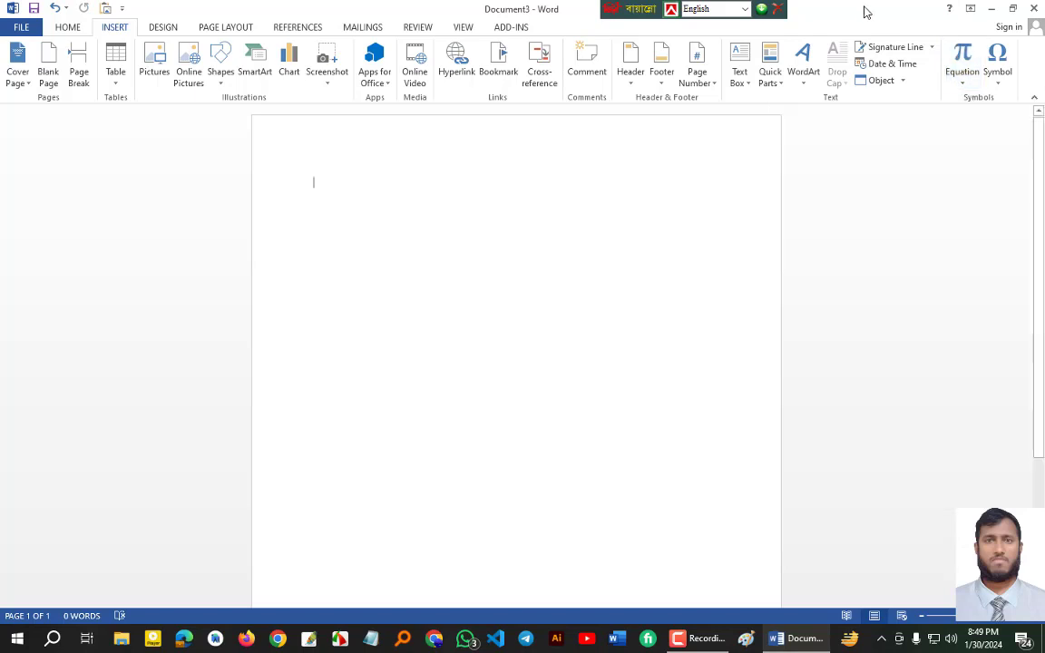
click(963, 56)
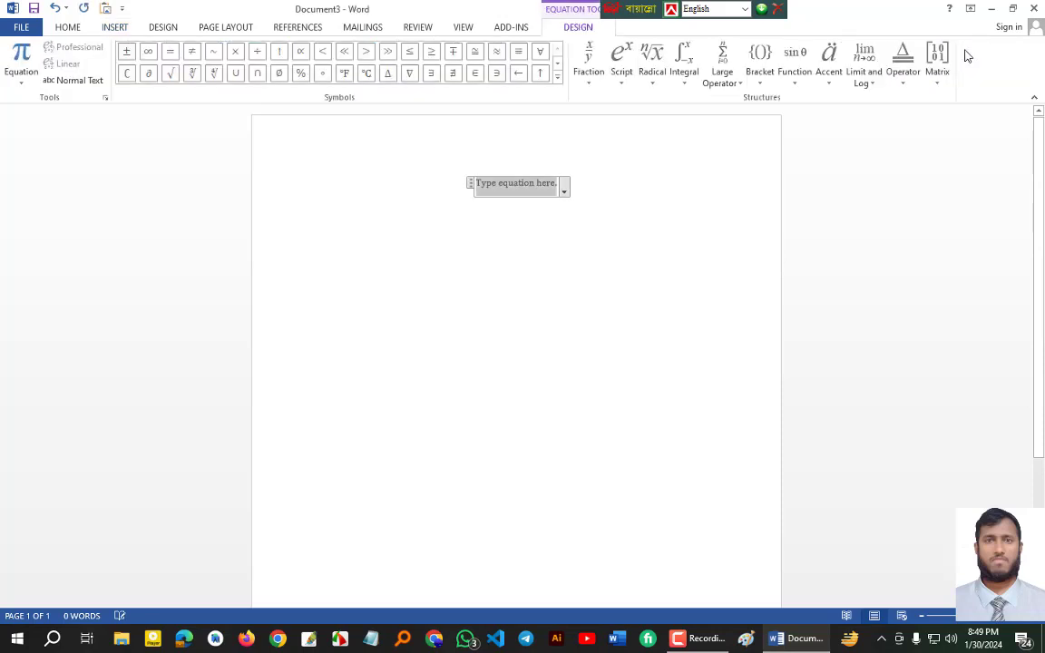
Step: Enter 12 with exponent 25 using the superscript structure, and make it the numerator of a stacked fraction with an empty denominator
click(556, 79)
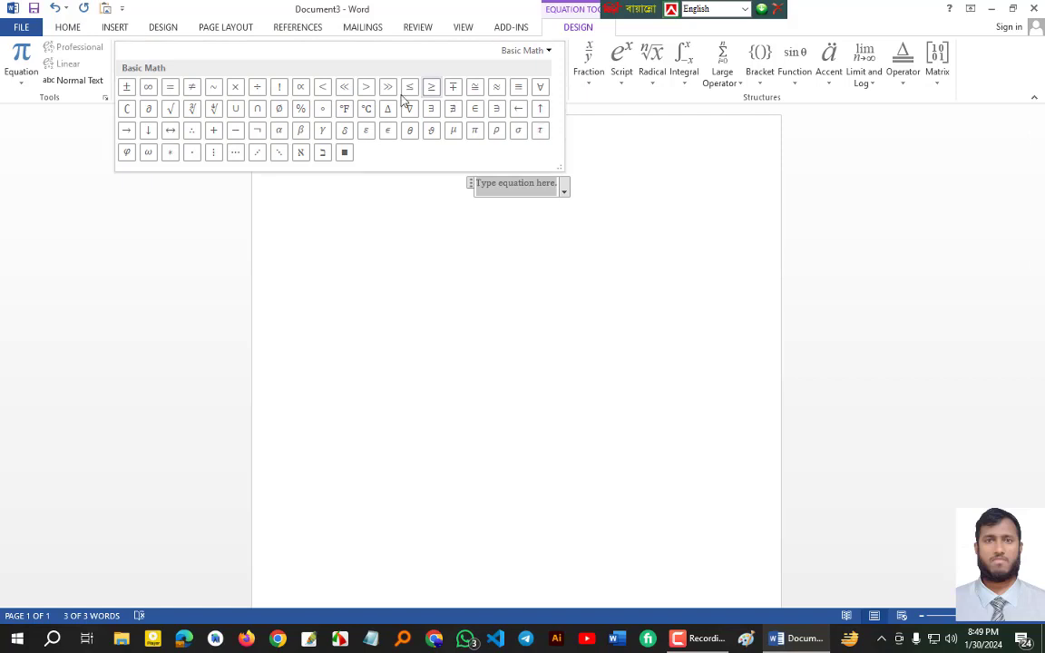
click(587, 88)
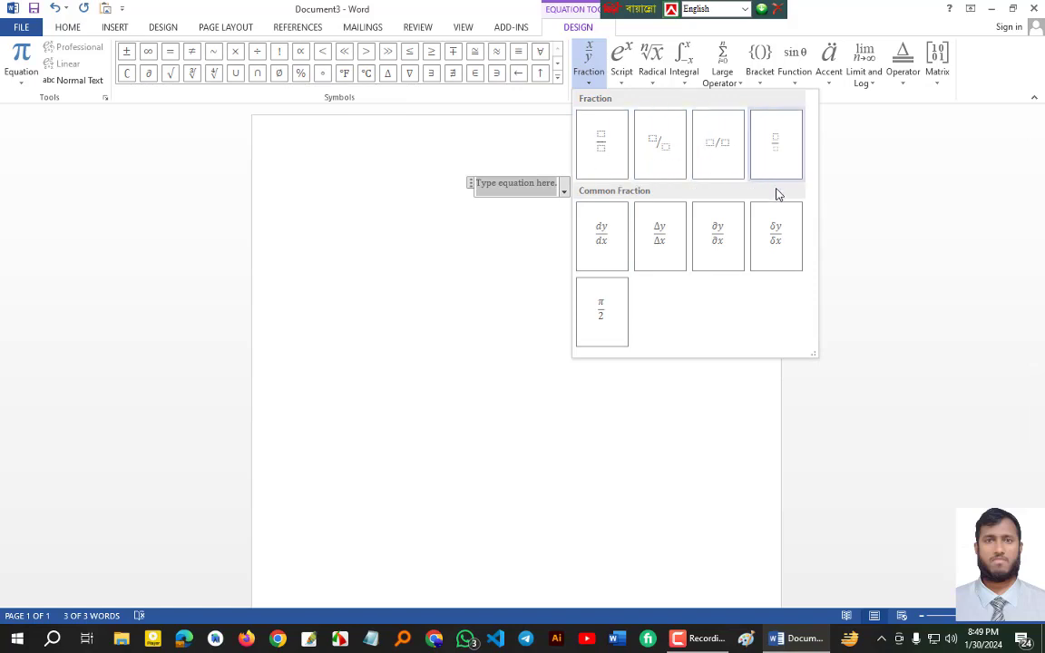
click(621, 66)
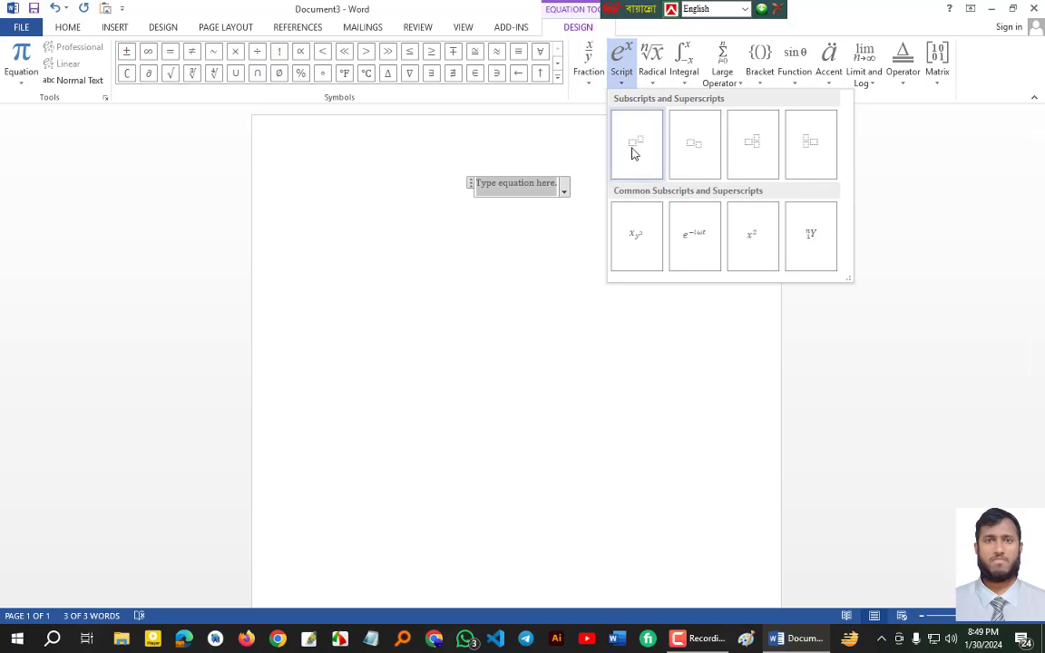
click(639, 147)
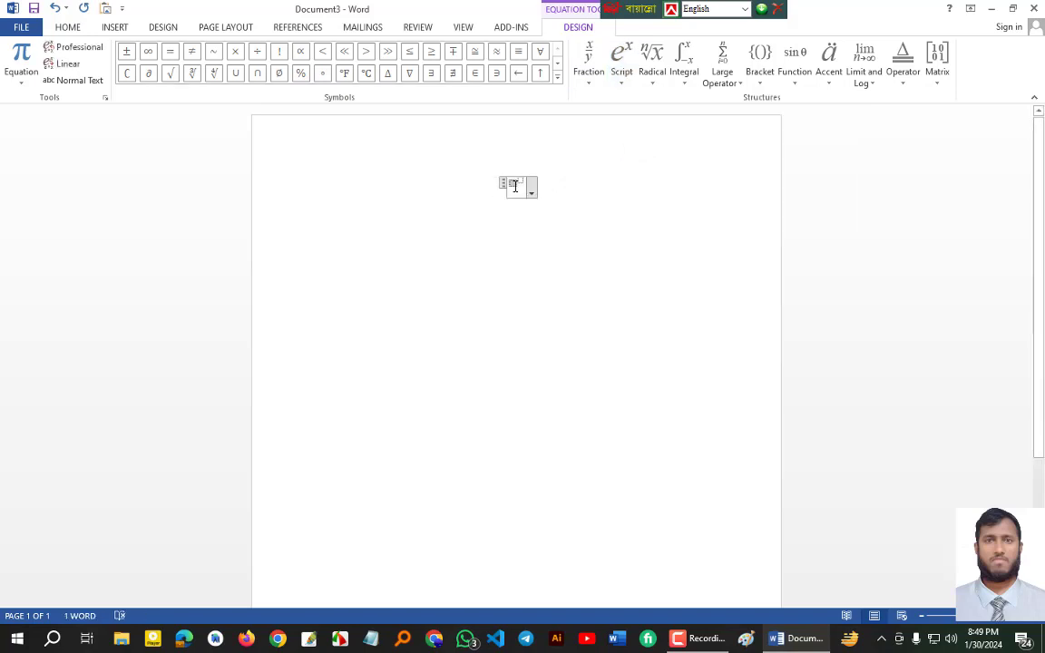
text(12)
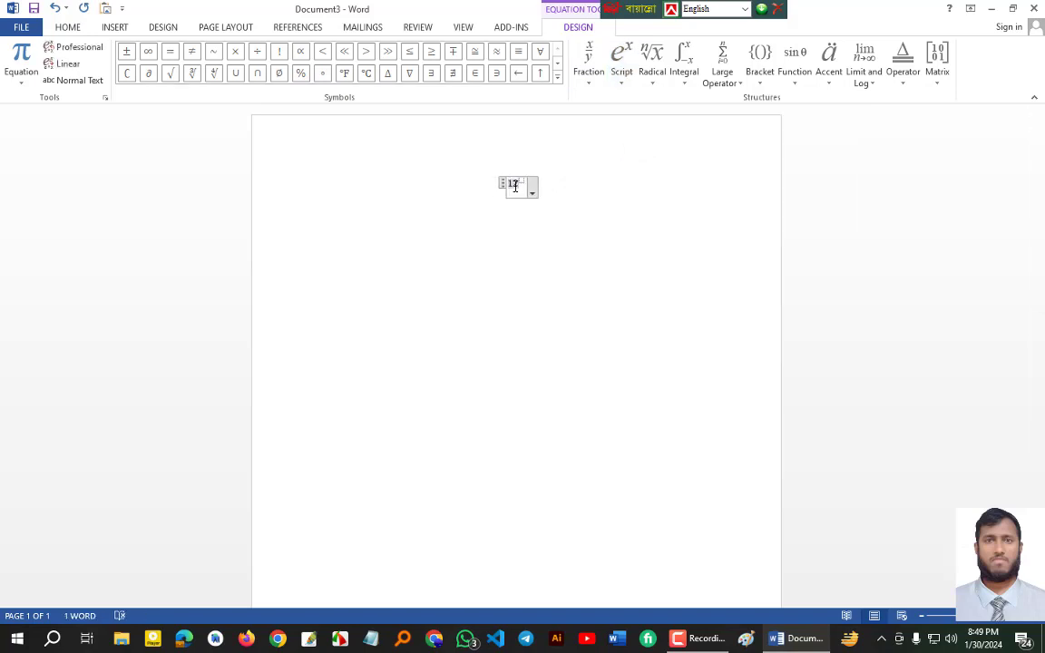
text(25)
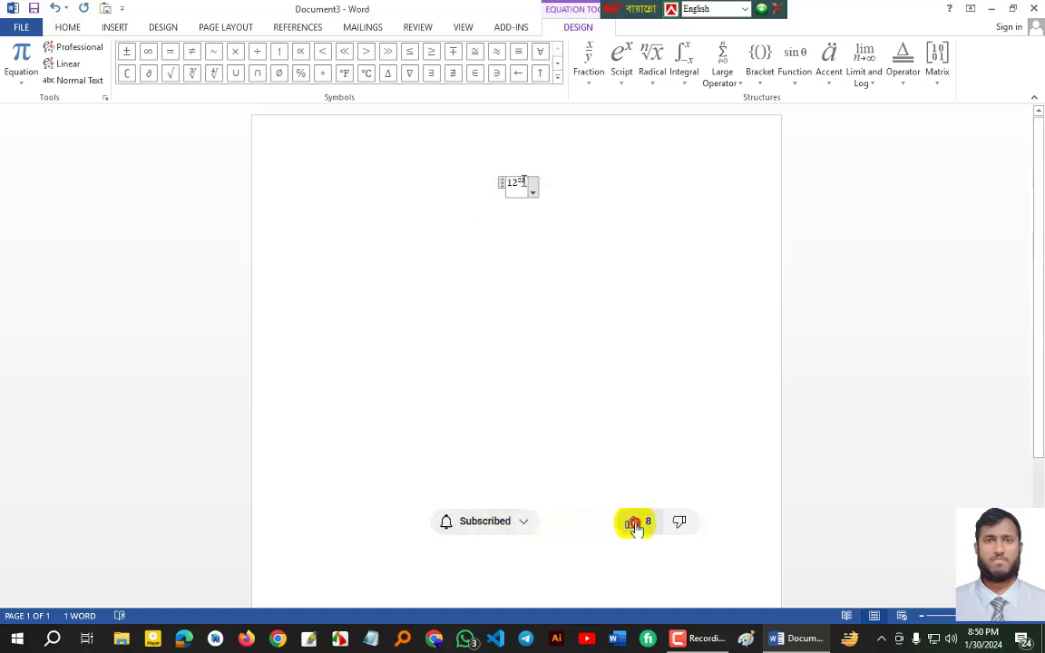
click(588, 68)
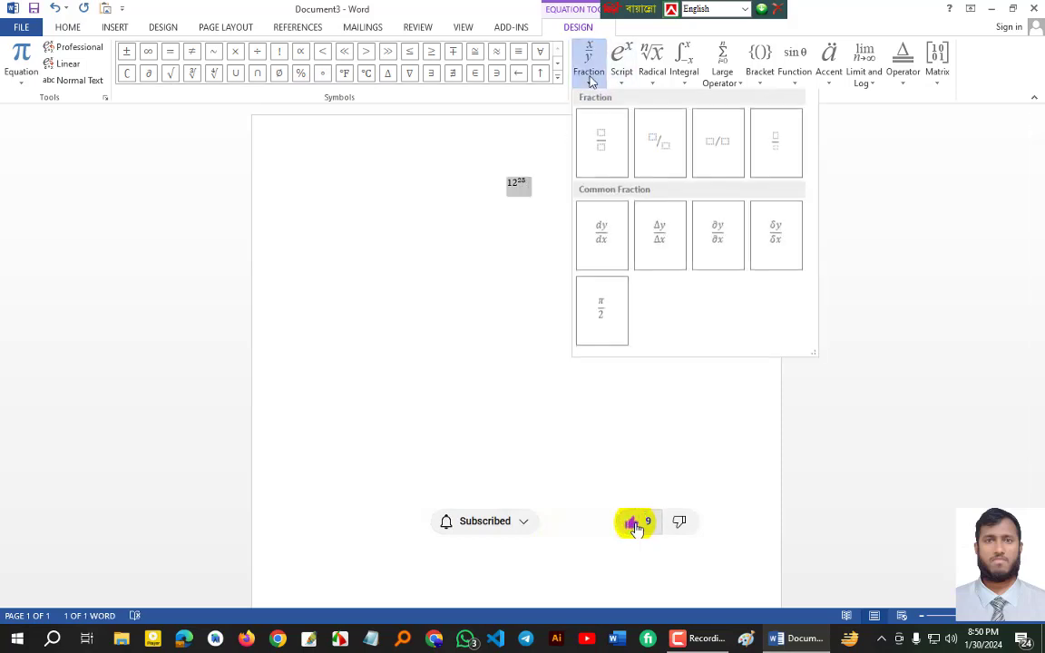
click(602, 145)
Step: Enlarge the whole fraction equation to font size 80
key(ctrl+a)
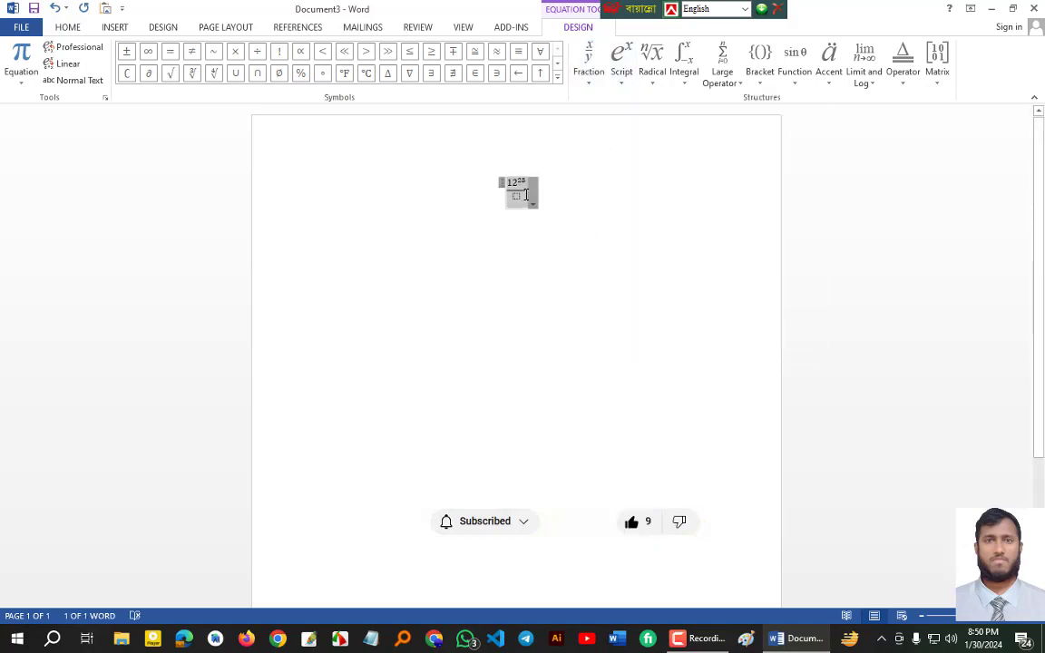
click(71, 31)
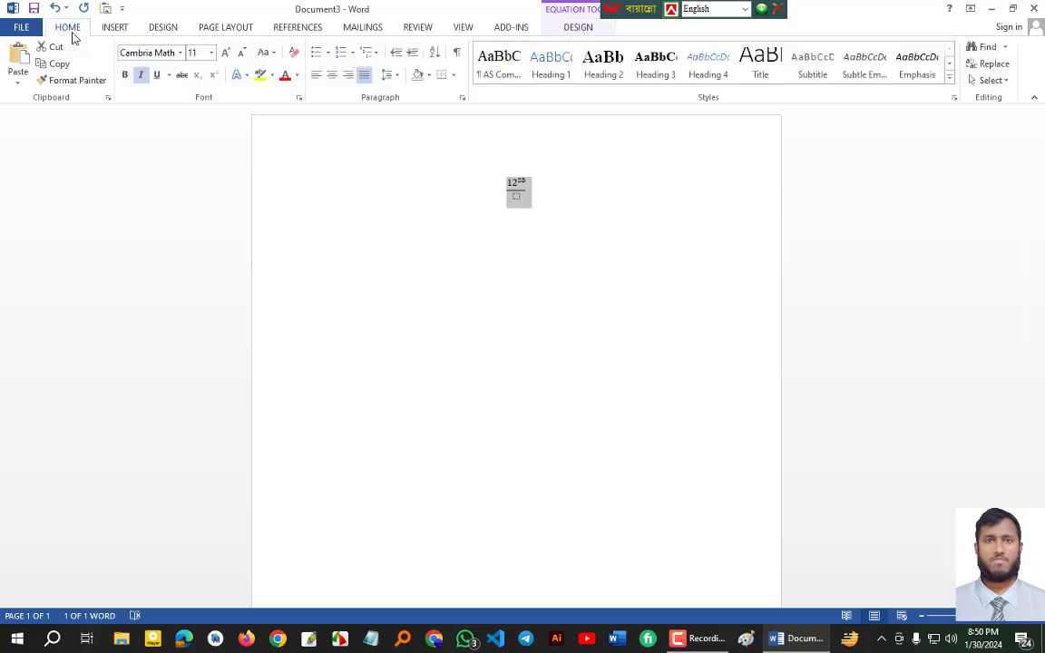
click(226, 54)
click(225, 53)
click(226, 54)
click(226, 54)
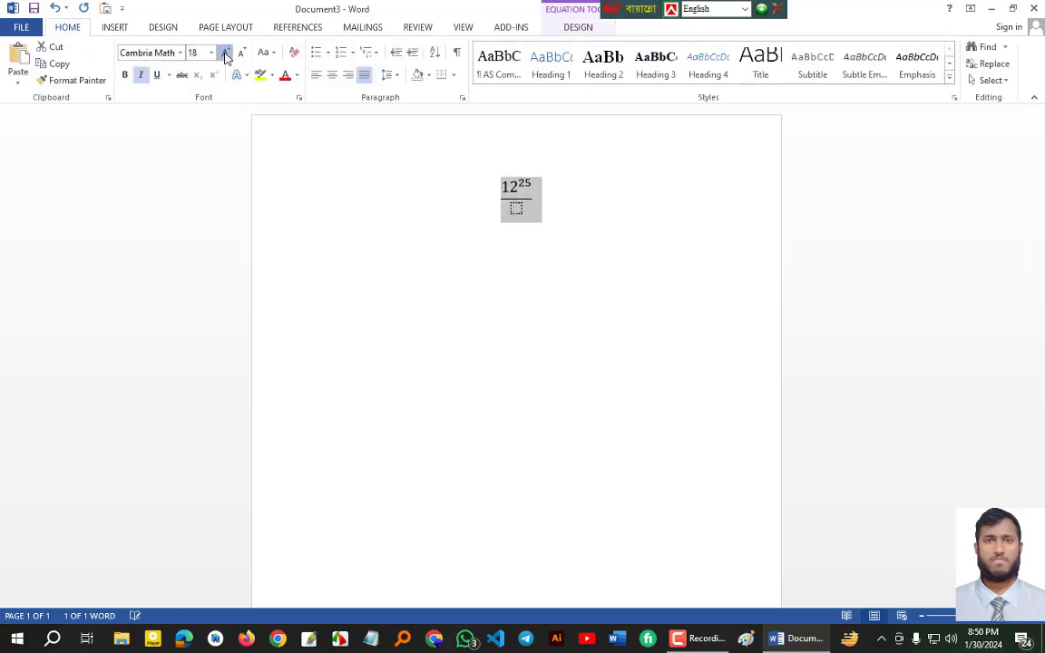
click(226, 53)
click(226, 53)
click(226, 53)
click(226, 54)
click(226, 57)
click(227, 56)
click(227, 56)
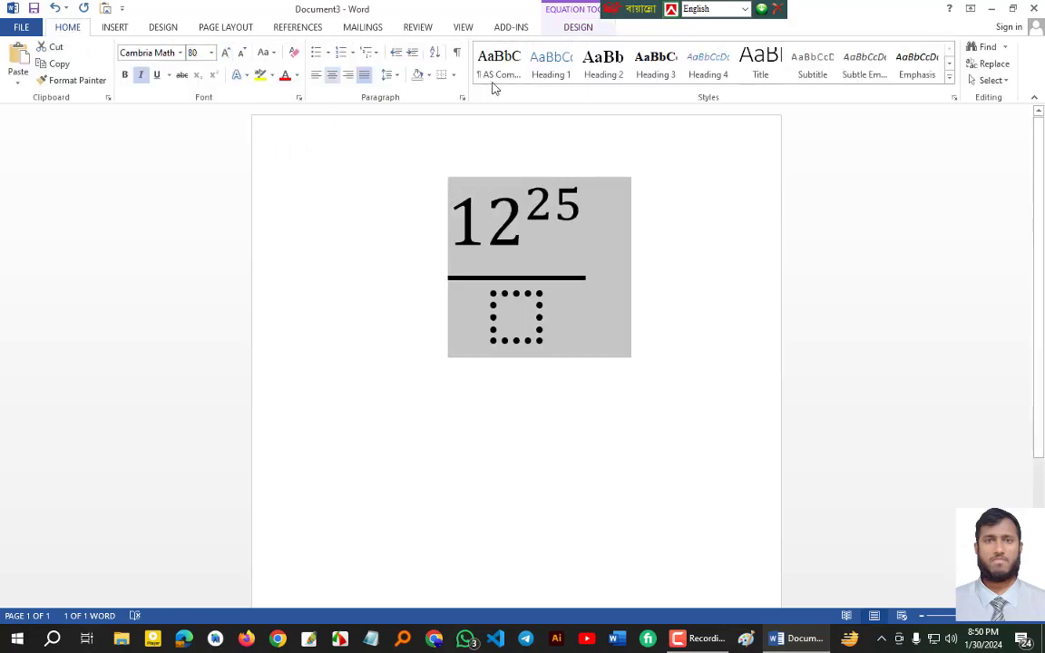
Step: Return to the equation design tools and place the cursor just after the enlarged fraction
click(572, 210)
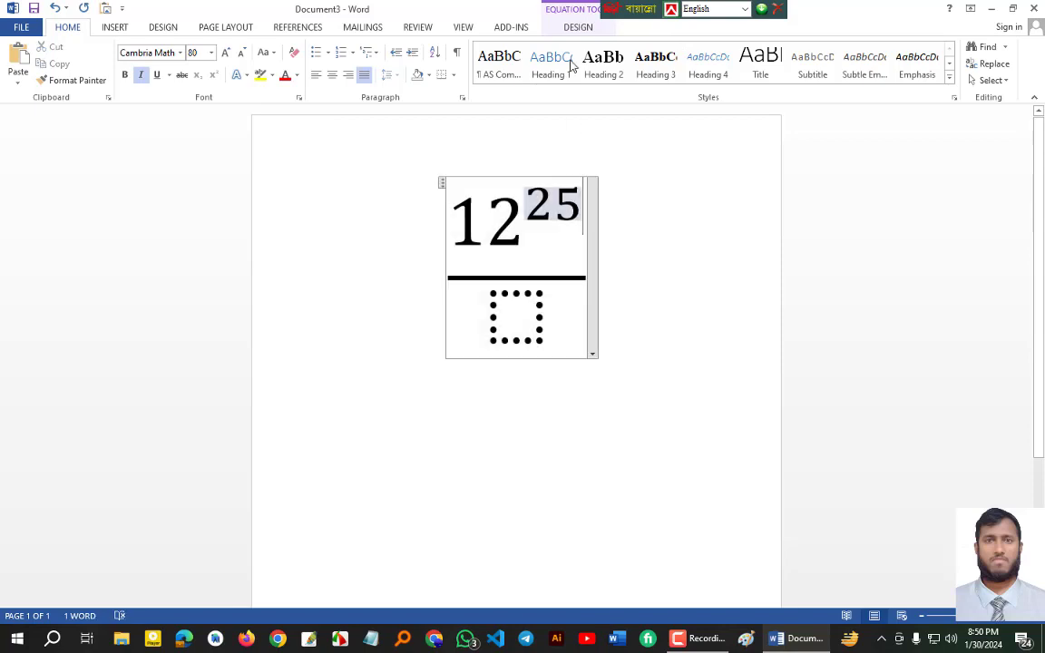
click(575, 28)
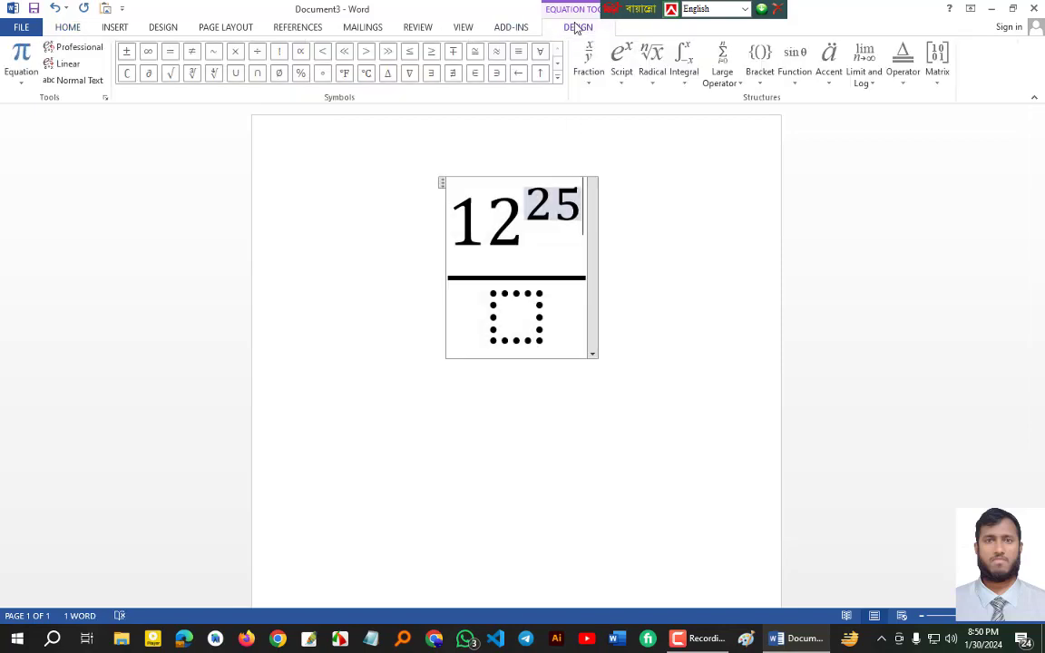
click(671, 254)
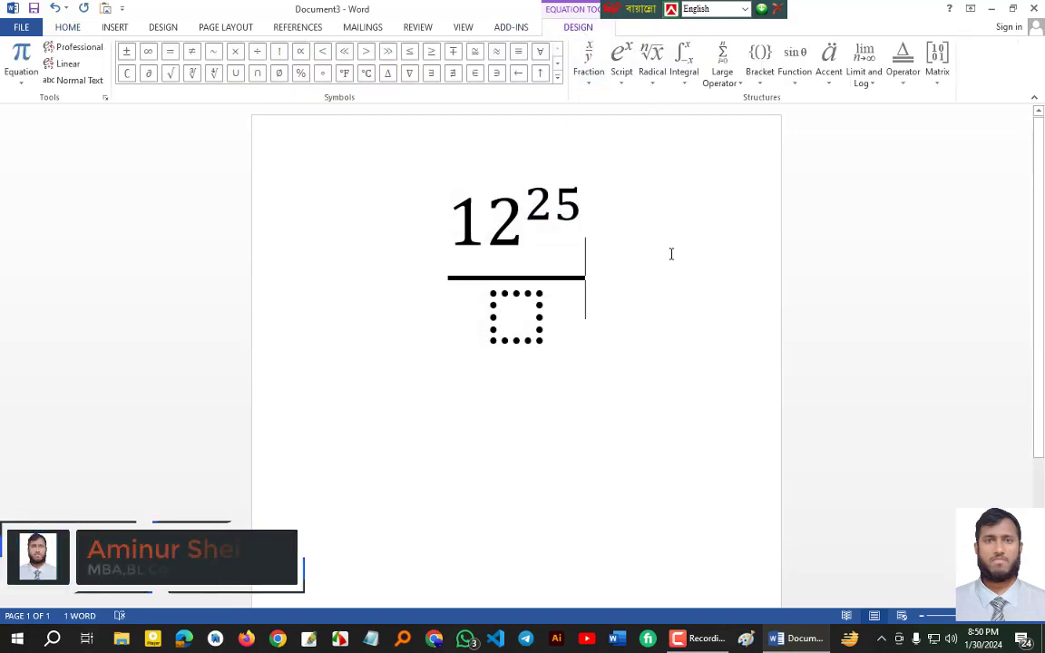
Step: Enclose the whole fraction in parentheses
click(526, 250)
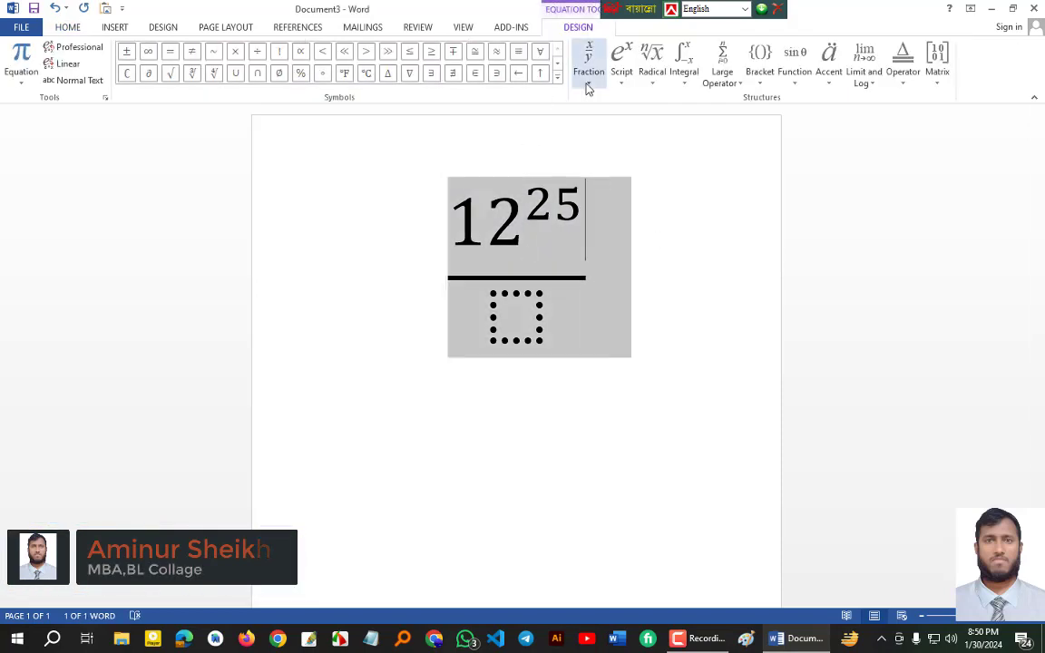
click(764, 80)
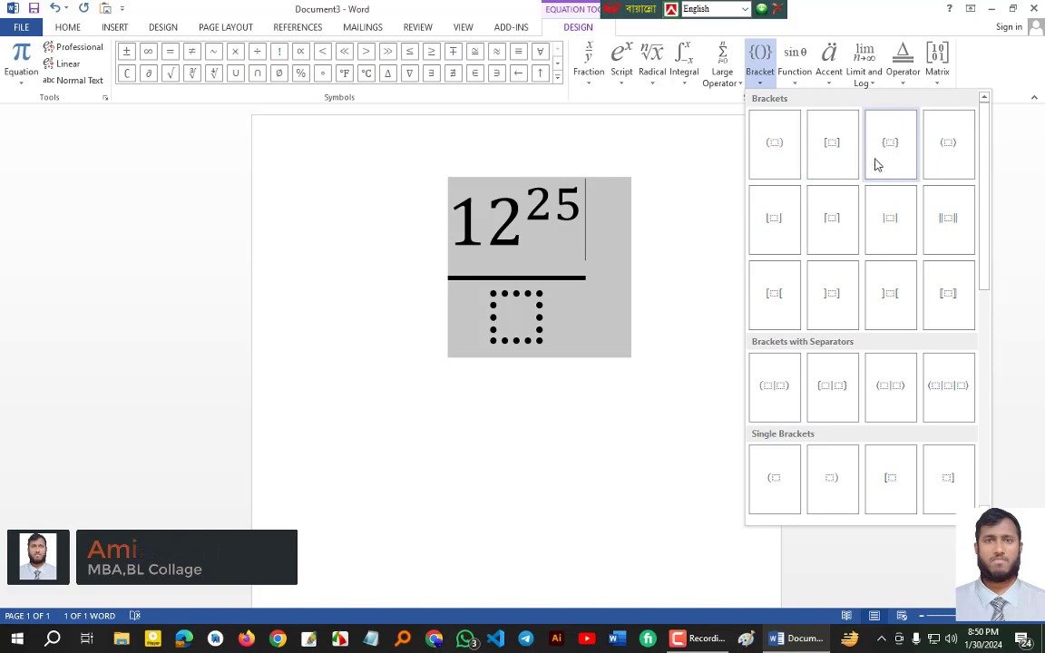
click(594, 245)
drag(563, 273, 454, 233)
key(ctrl+a)
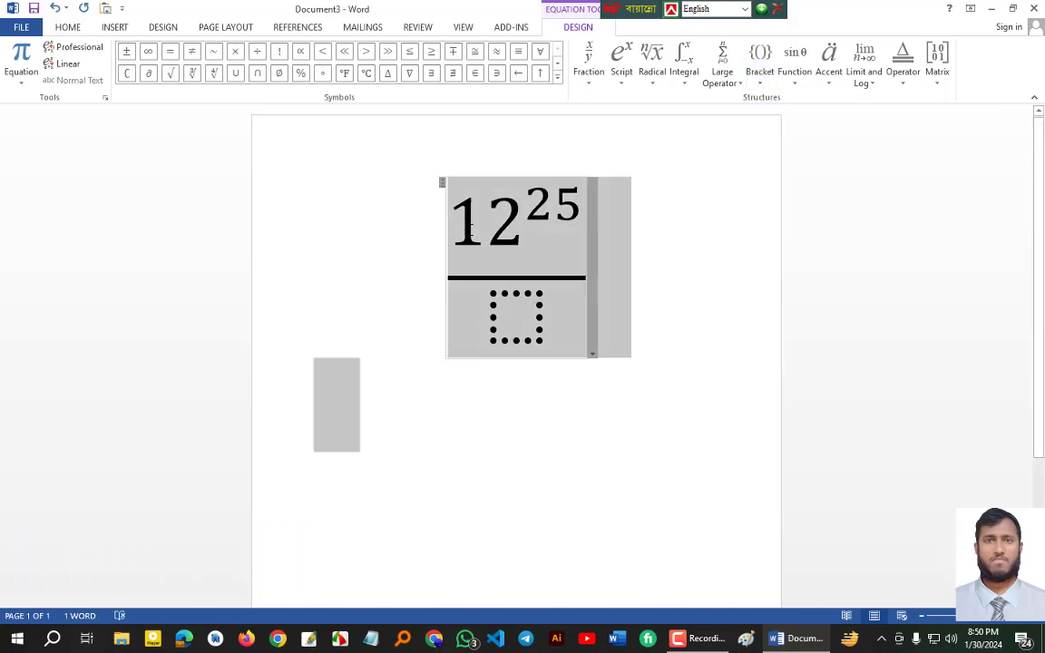
click(535, 259)
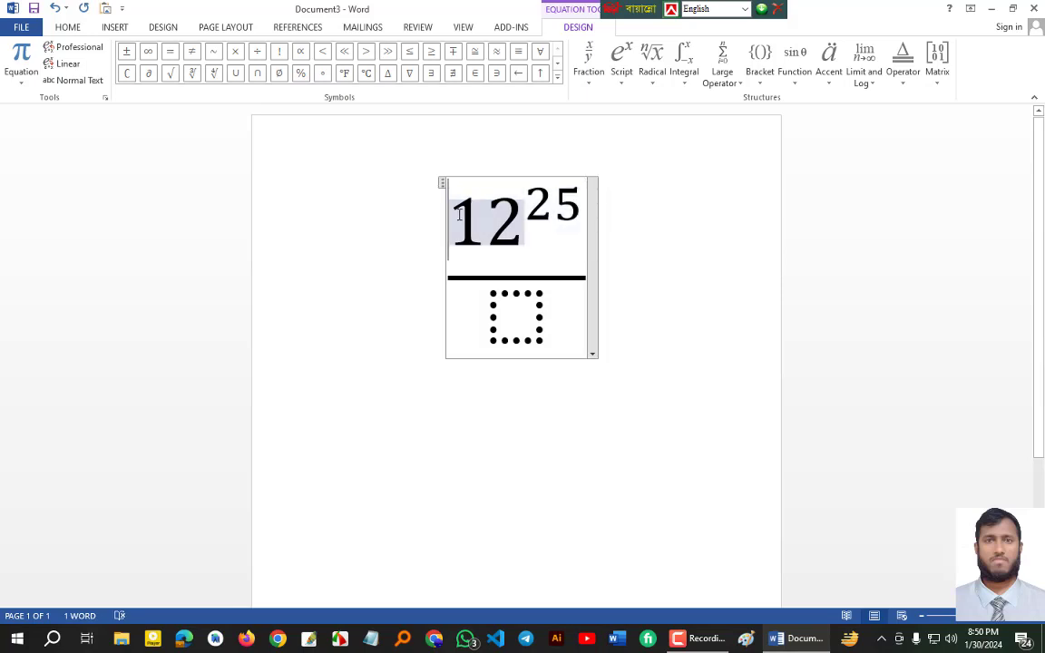
key(ctrl+a)
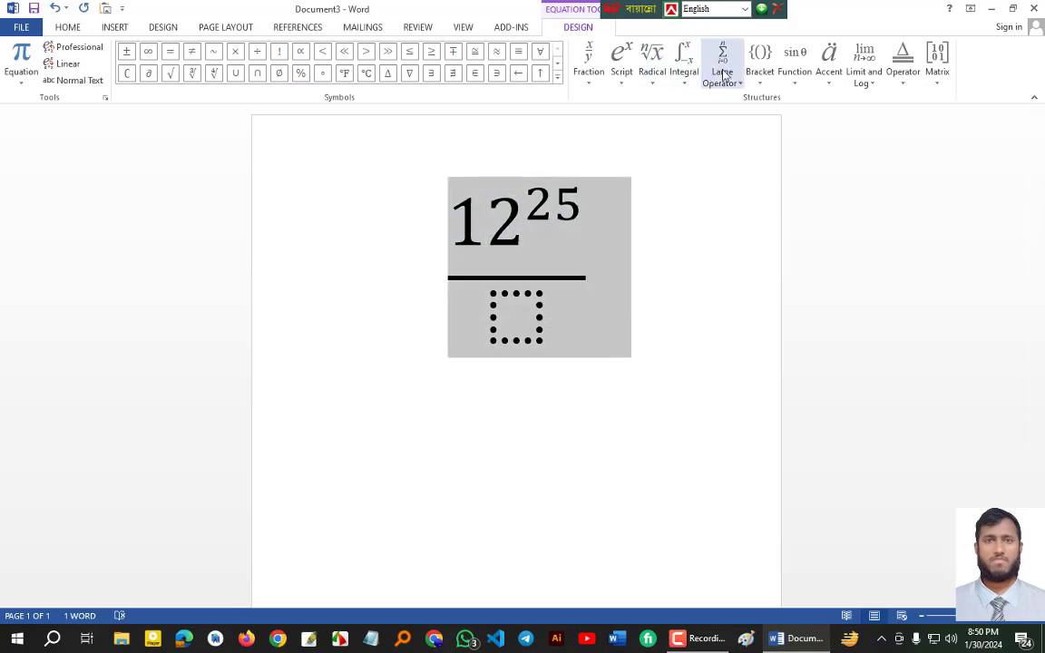
click(760, 64)
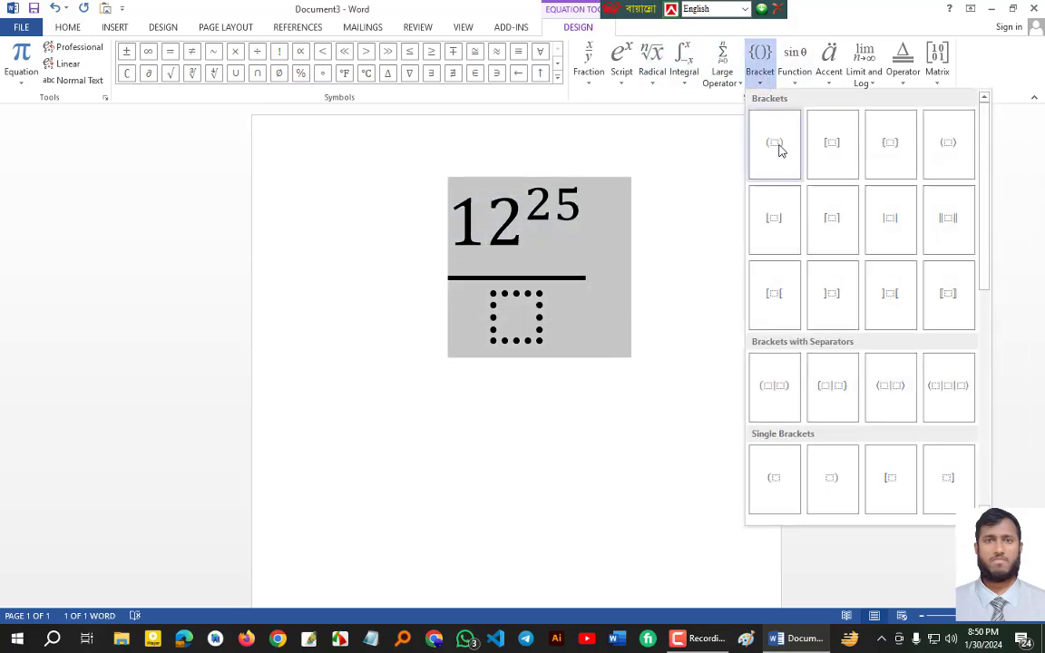
click(779, 150)
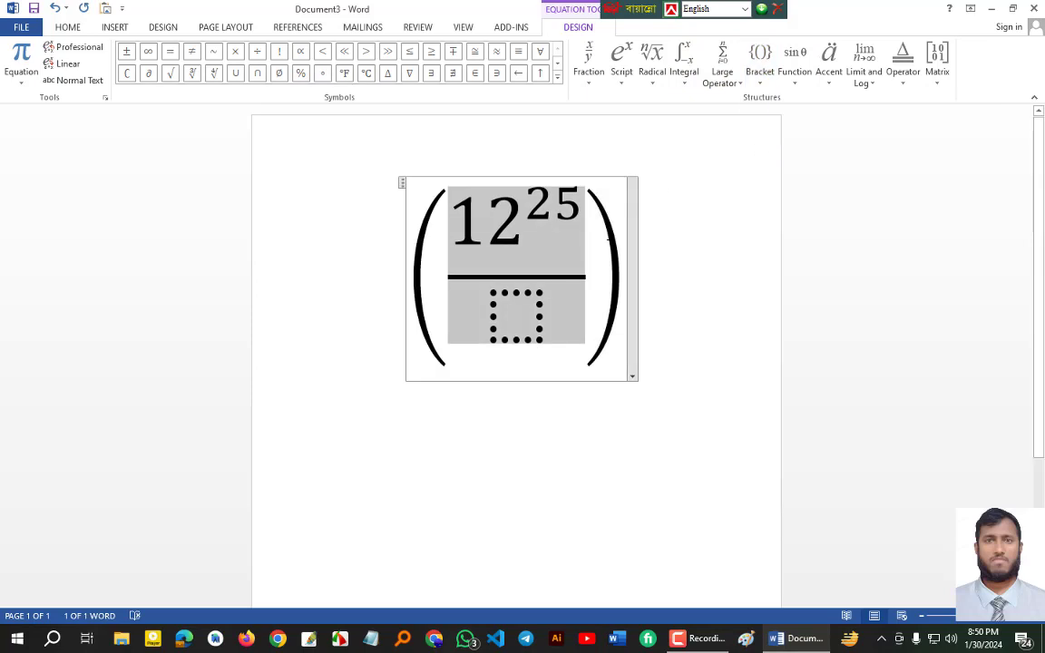
Step: Replace the parentheses around the fraction with curly braces
click(621, 234)
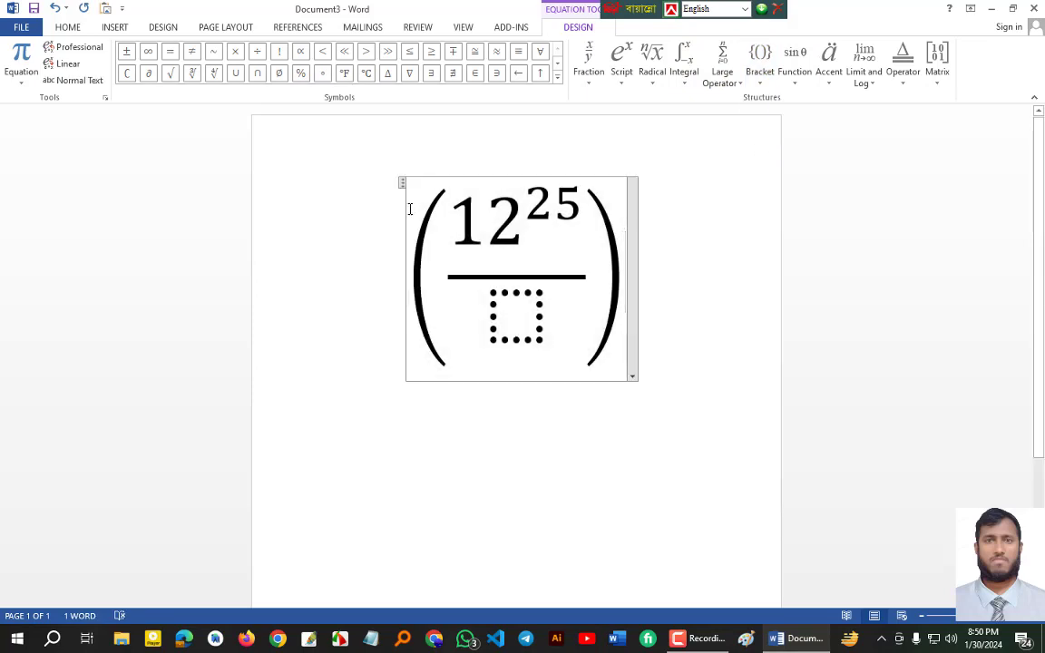
drag(409, 209, 622, 166)
click(760, 63)
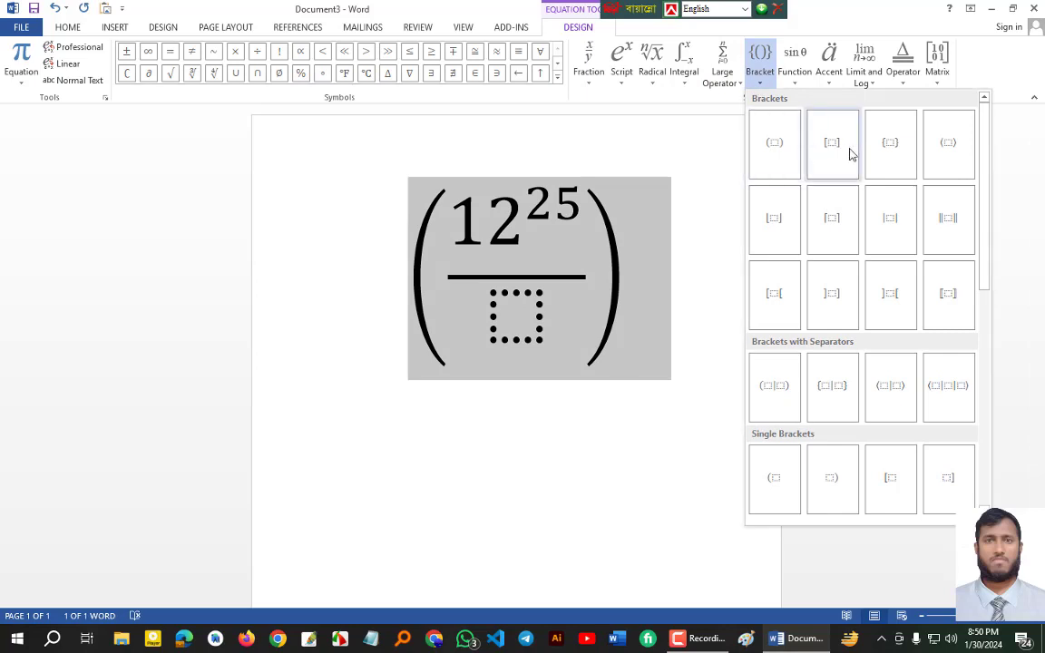
click(884, 145)
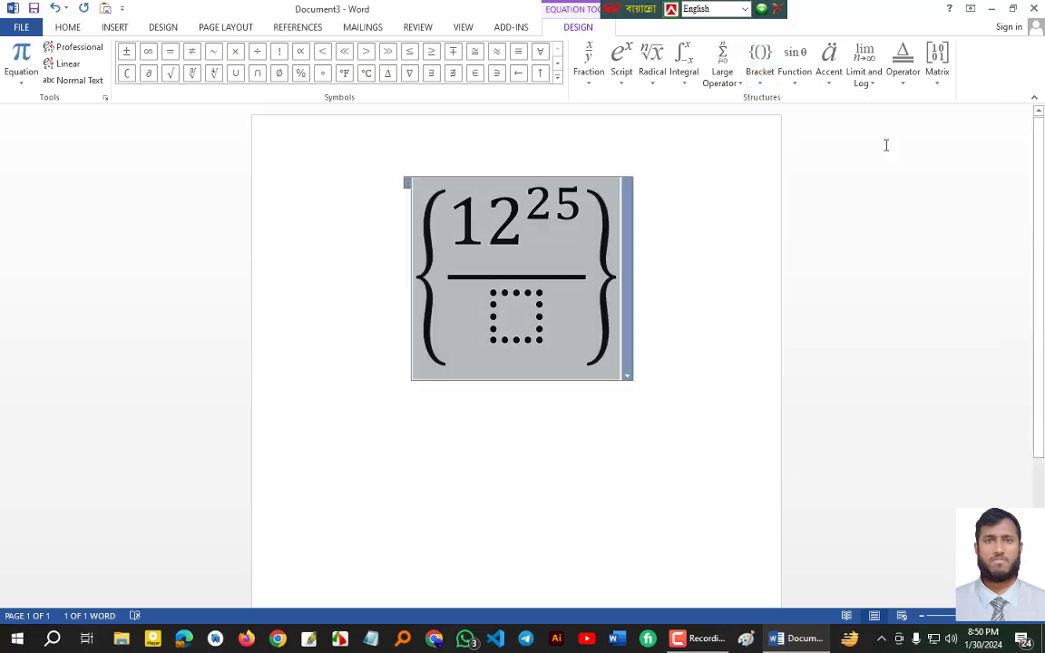
Step: Try square brackets in place of the curly braces around the fraction, and undo that change
click(609, 242)
drag(611, 240, 401, 226)
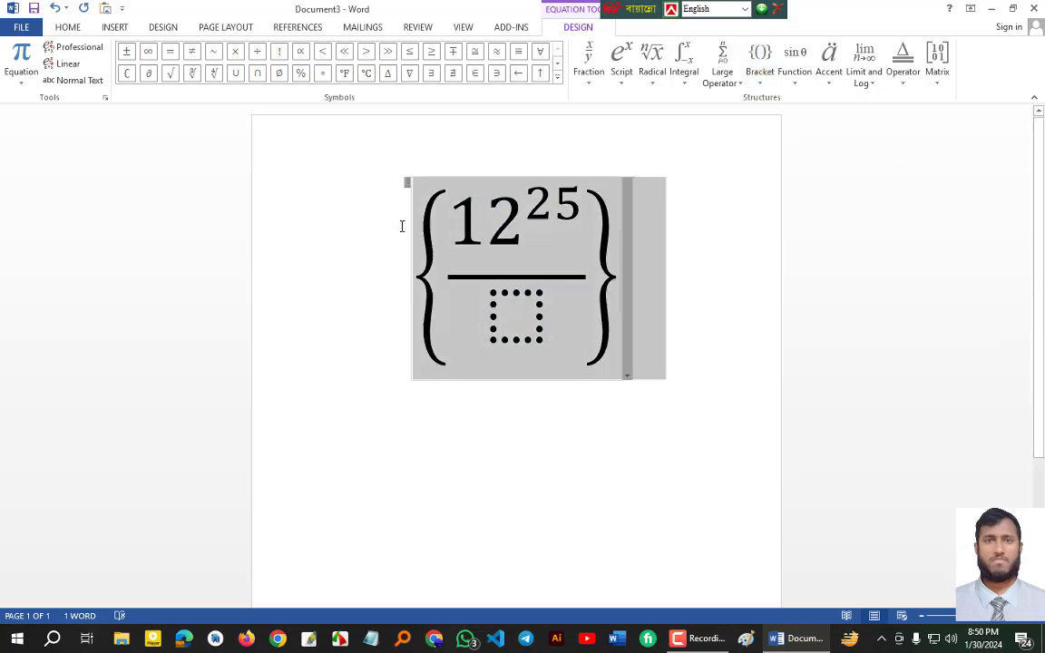
click(763, 80)
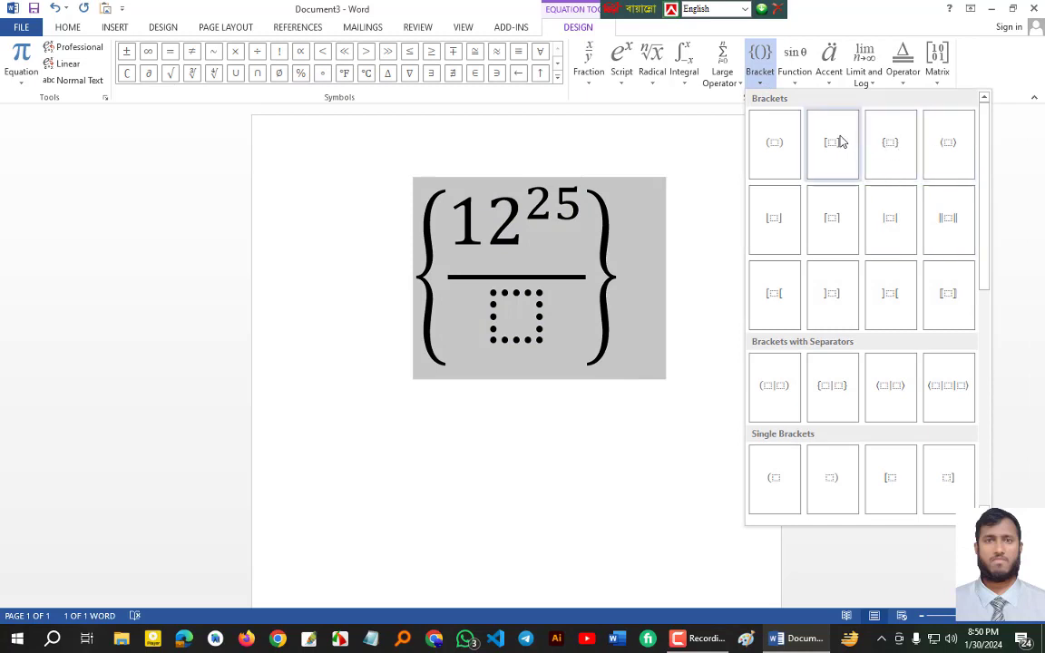
click(832, 143)
click(602, 270)
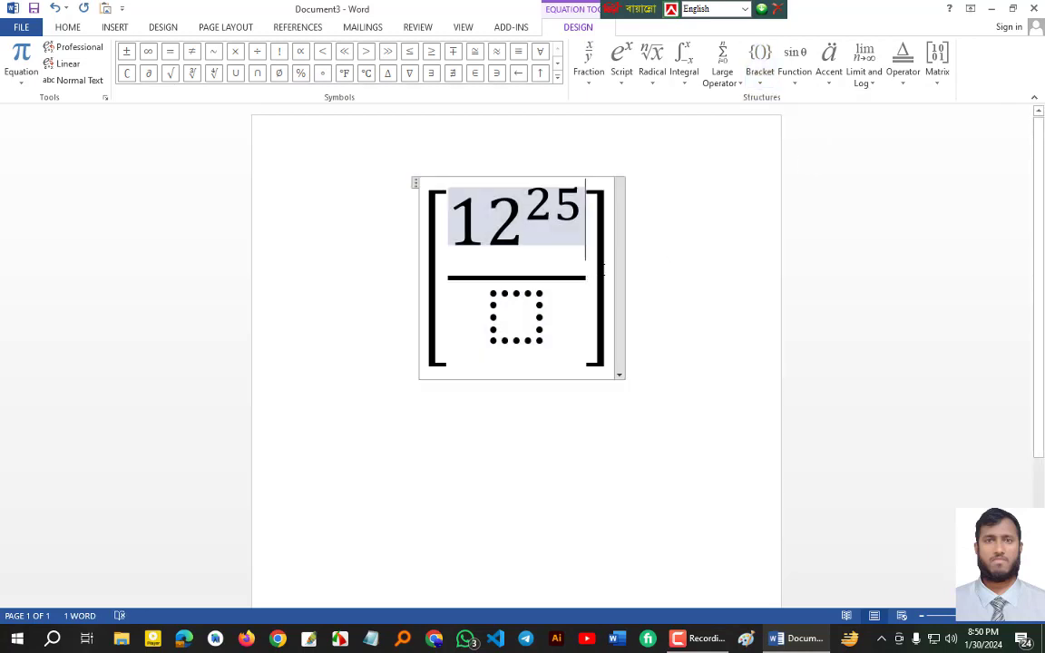
key(ctrl+z)
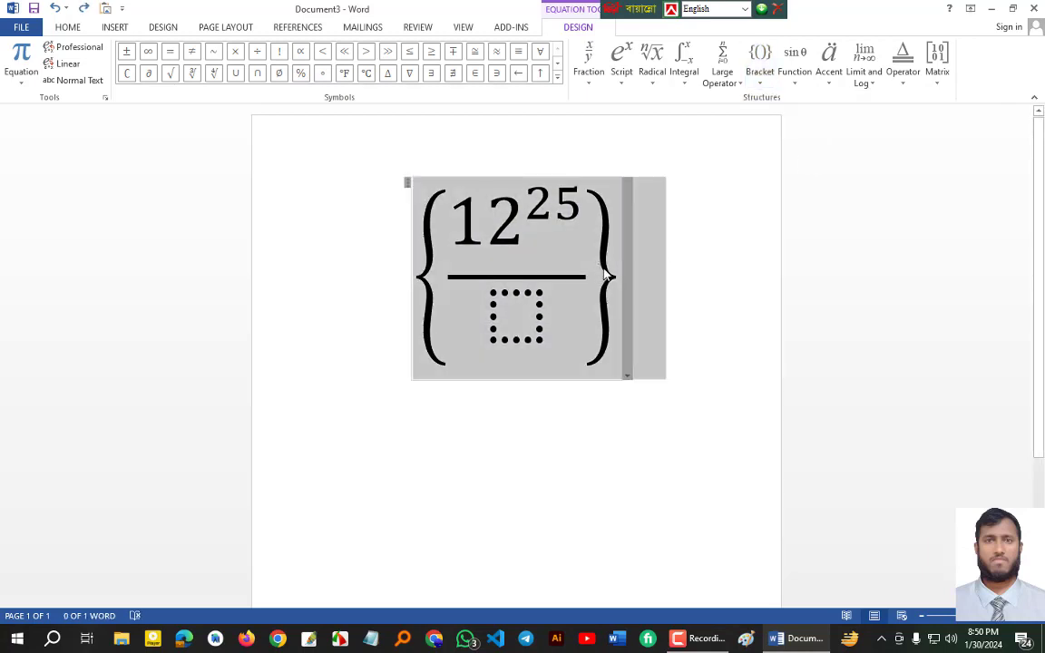
click(614, 266)
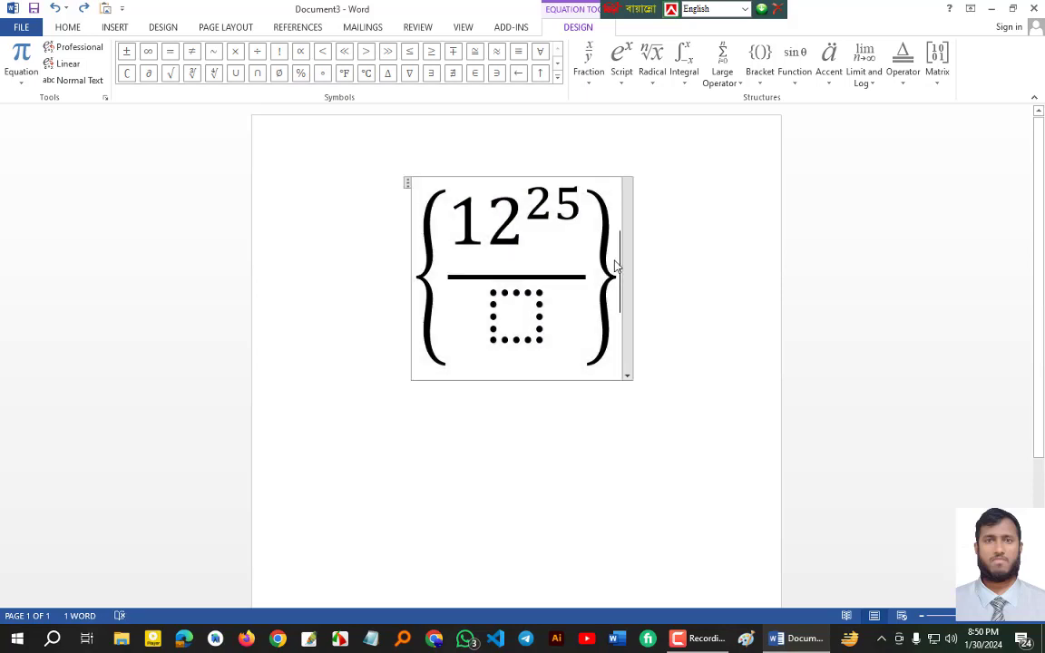
Step: Look through the Function, Accent, Limit and Log, Matrix and Operator structures and the full set of Basic Math symbols
click(798, 76)
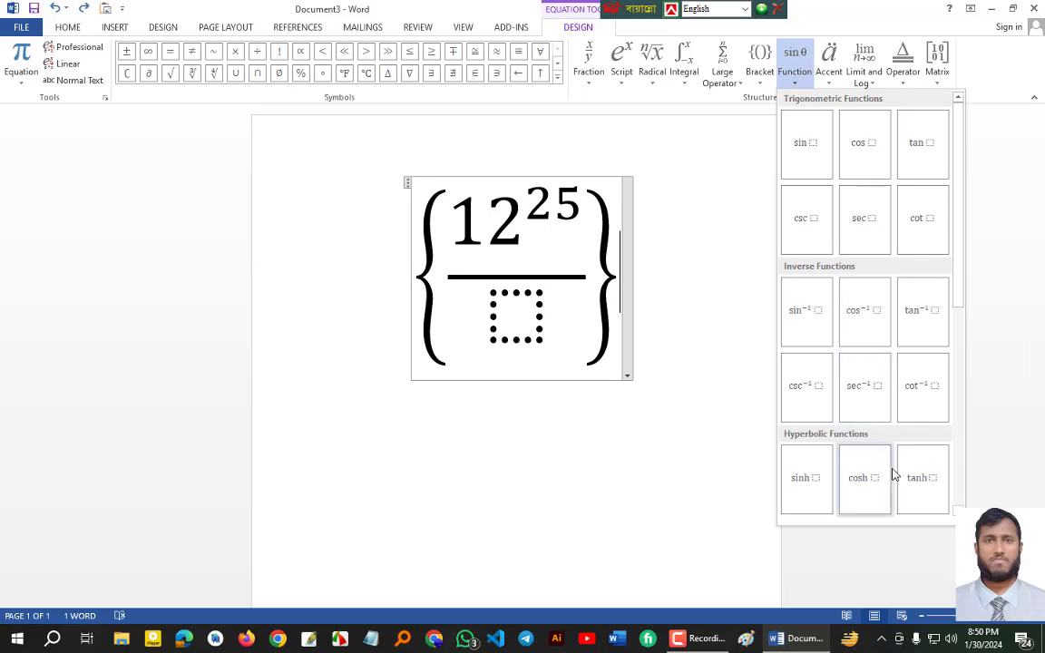
click(828, 71)
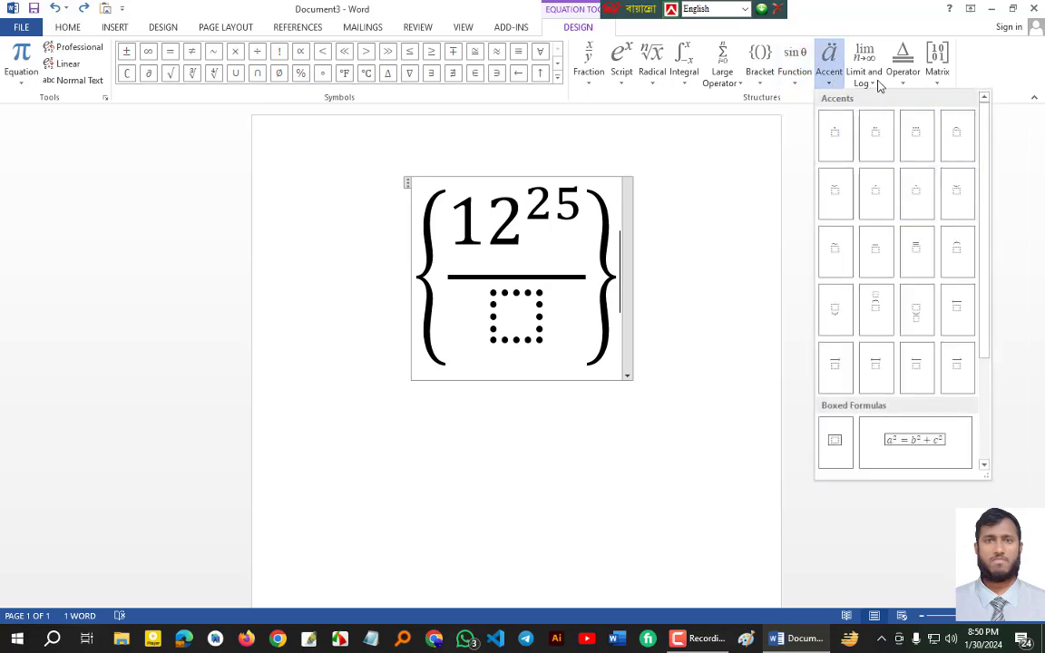
click(873, 79)
click(930, 83)
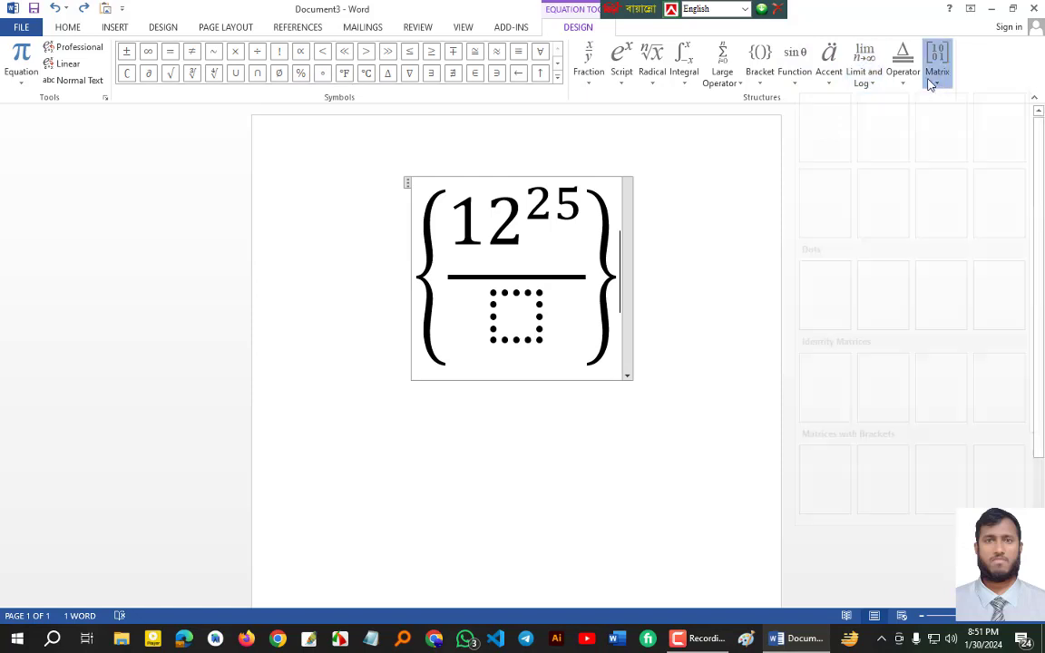
click(900, 80)
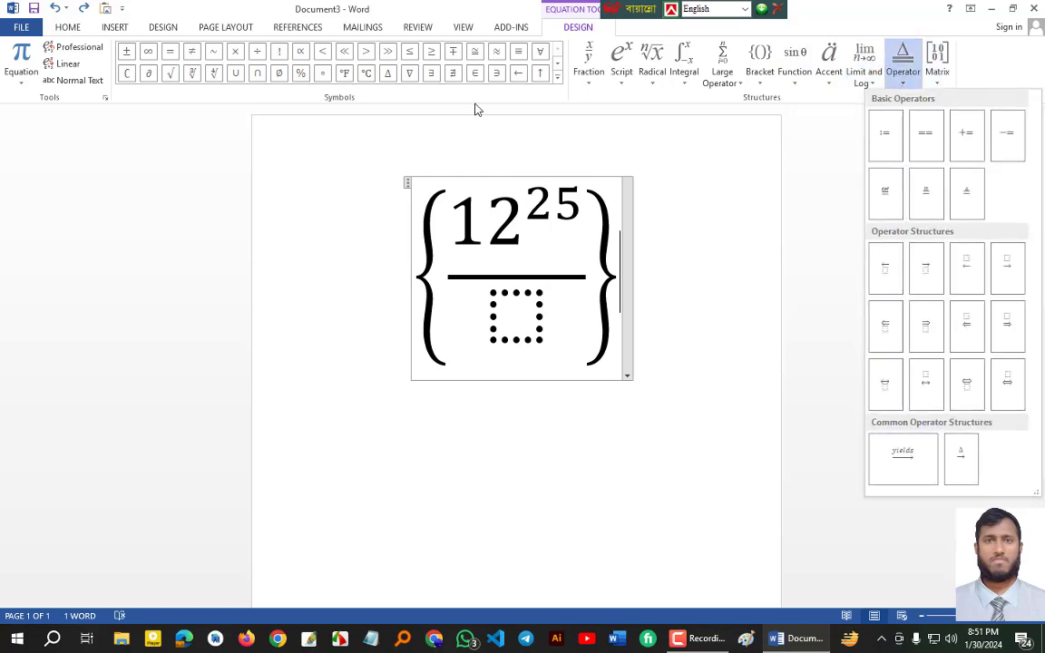
click(558, 77)
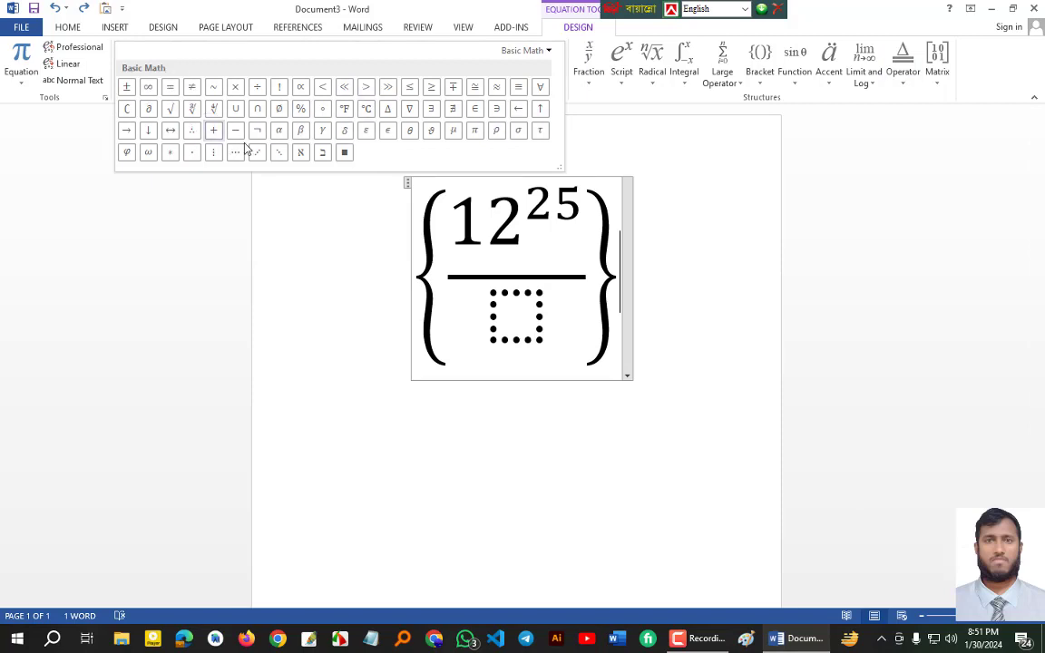
Step: Delete the whole equation from the document
click(664, 226)
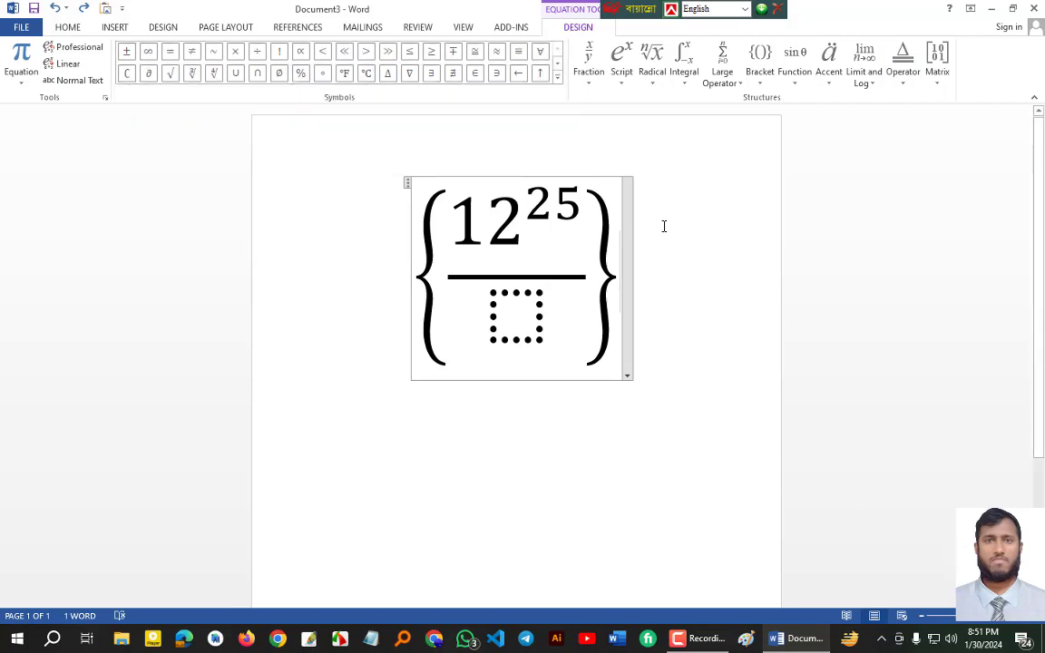
key(ctrl+a)
key(Delete)
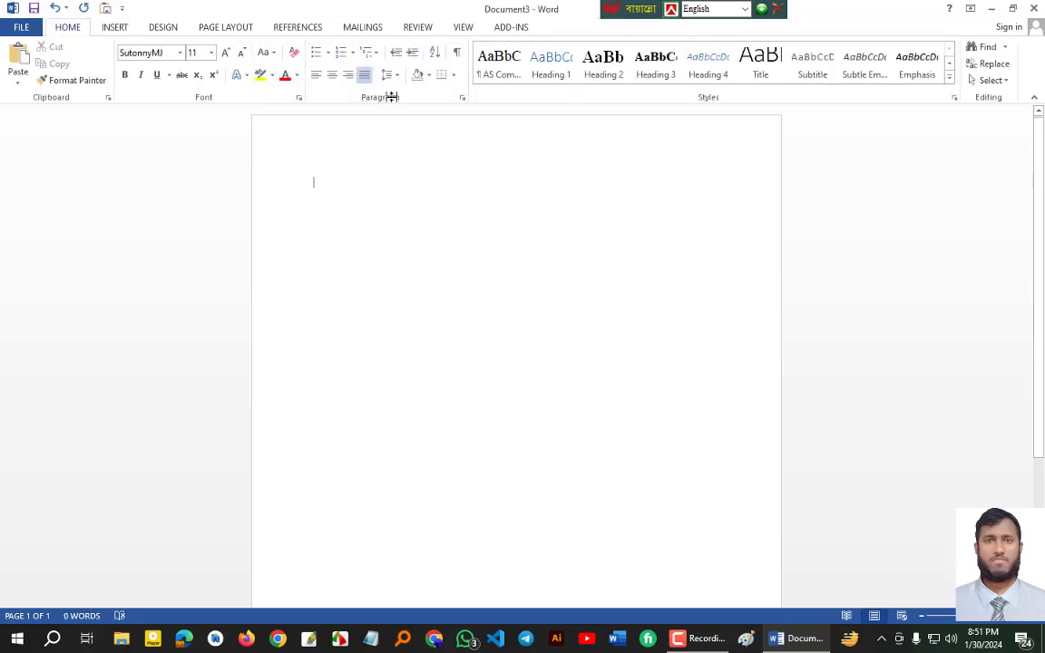
Step: Open the full Symbol dialog for inserting more symbols
click(114, 28)
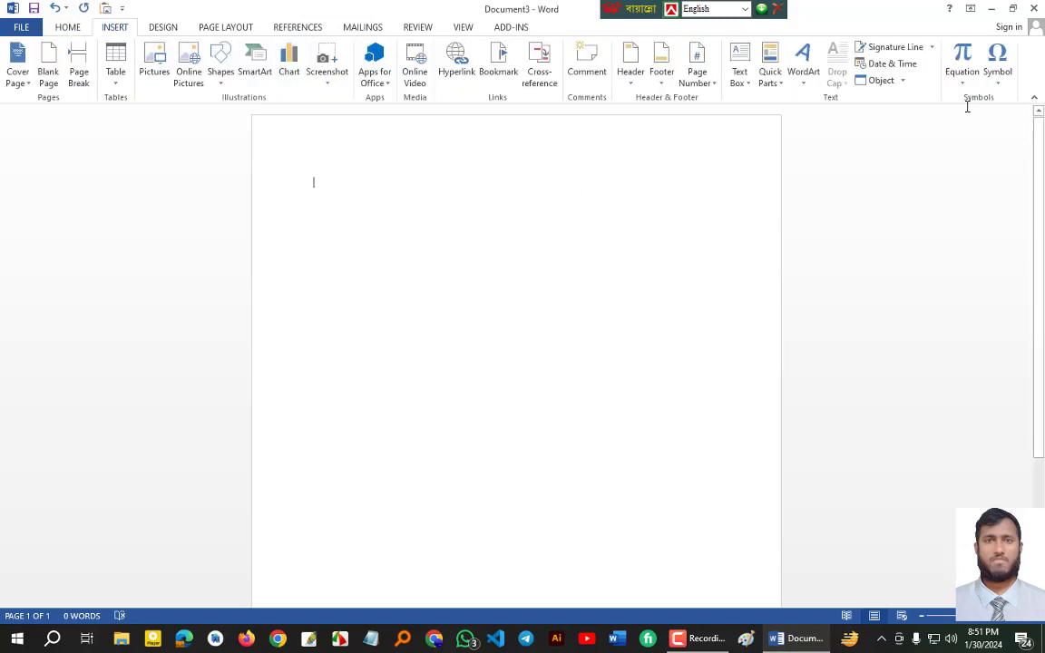
click(997, 85)
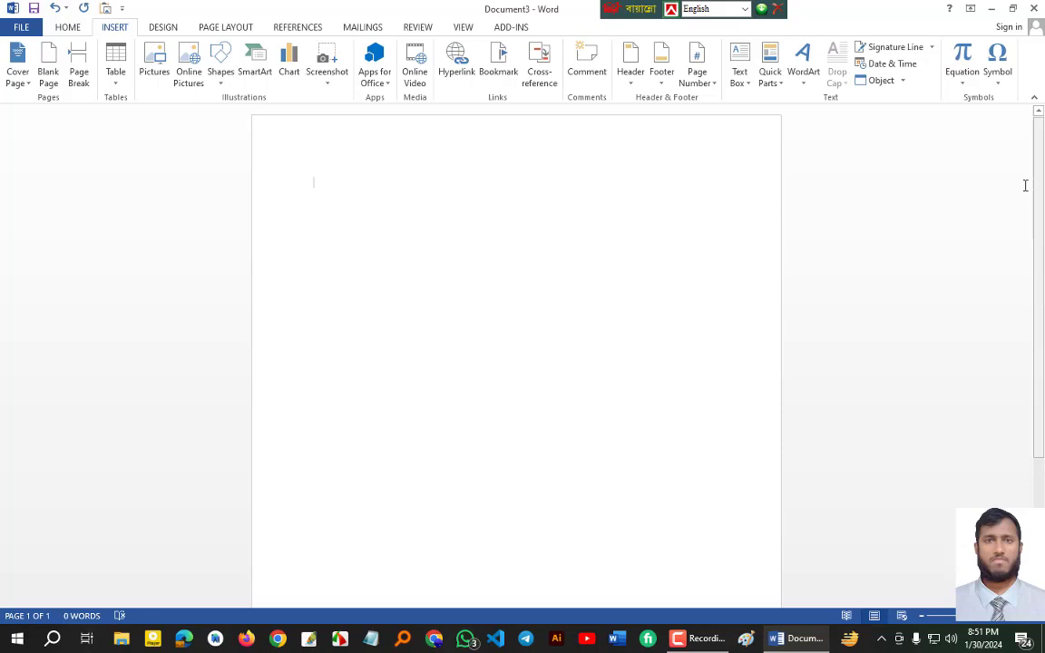
click(998, 80)
click(973, 194)
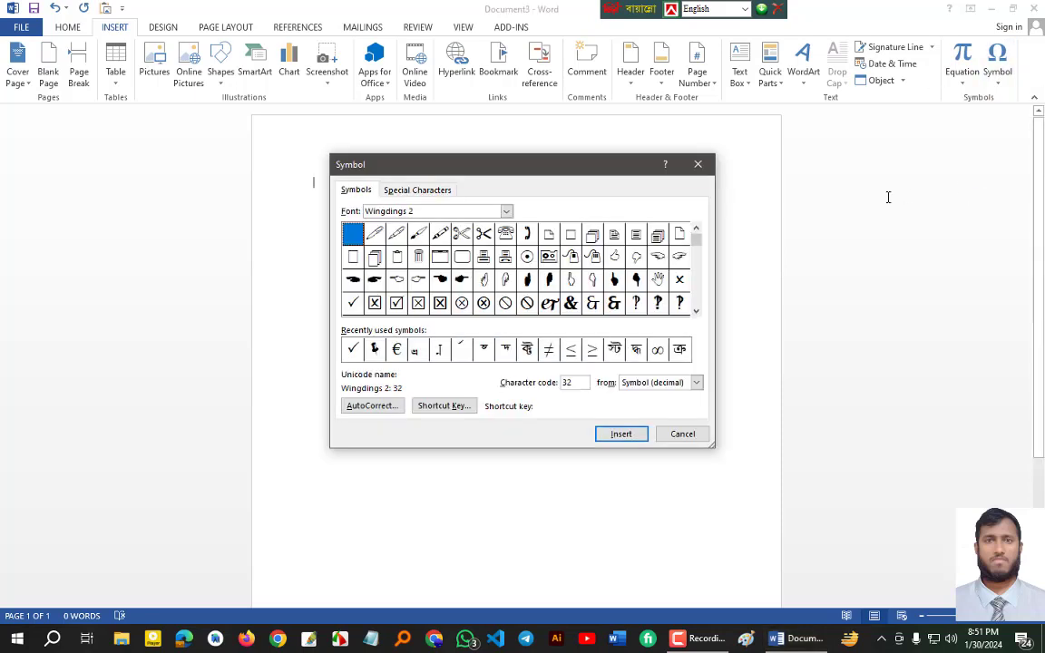
Step: Set the symbol font to Wingdings
click(507, 212)
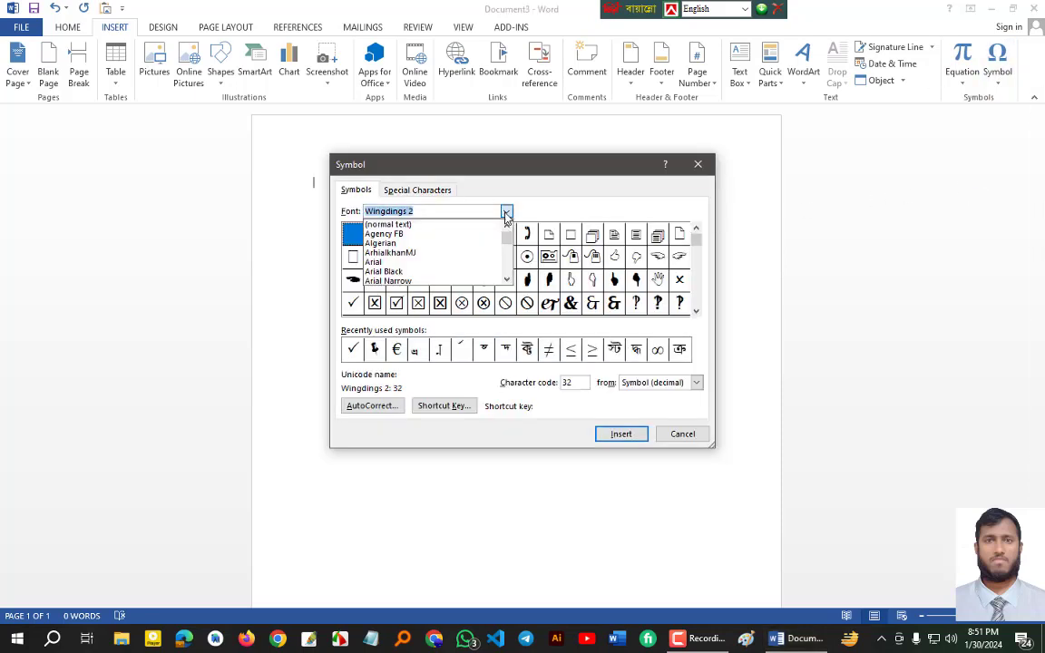
click(410, 233)
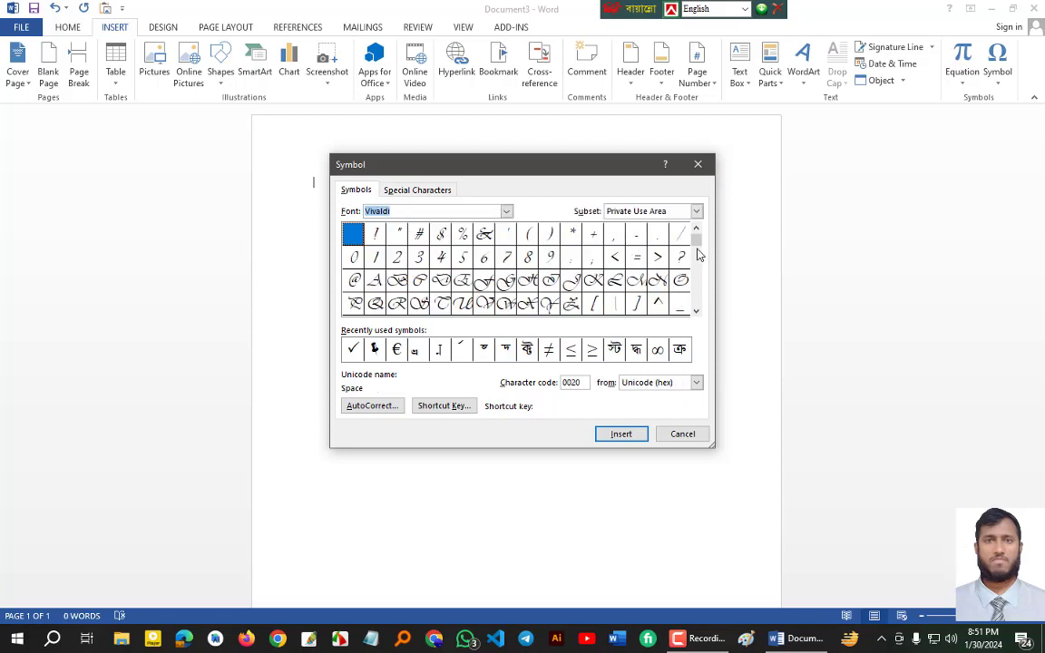
click(439, 210)
drag(440, 210, 306, 208)
text(Wi)
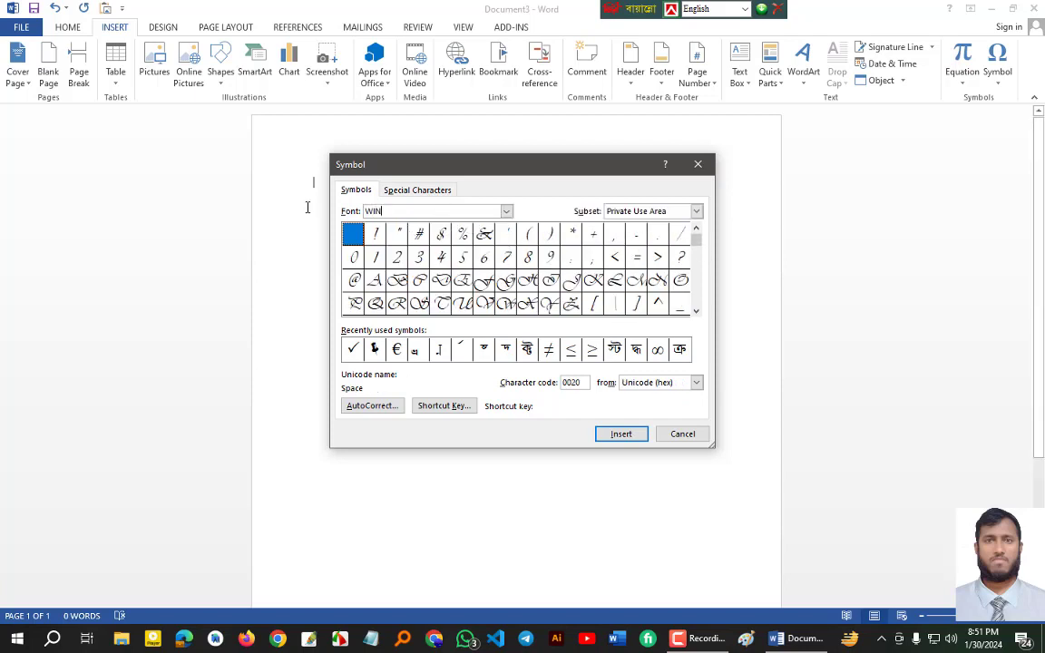
text(N)
Step: Look through the fonts available for symbols and keep Wingdings selected
click(506, 210)
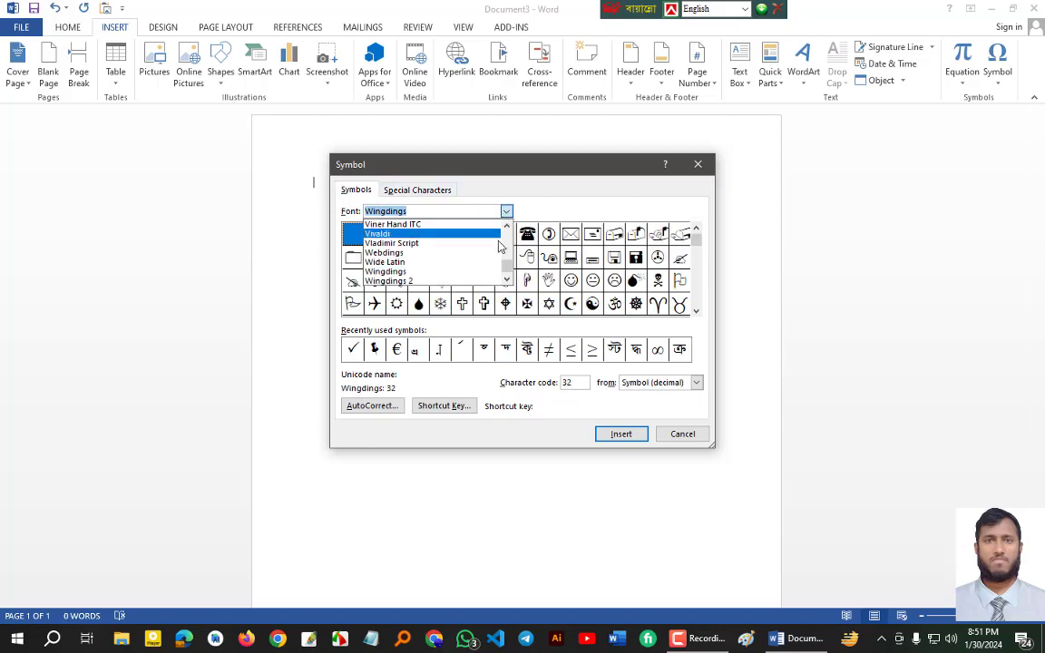
mouse_move(506, 264)
mouse_down()
mouse_move(506, 275)
mouse_move(506, 257)
mouse_up()
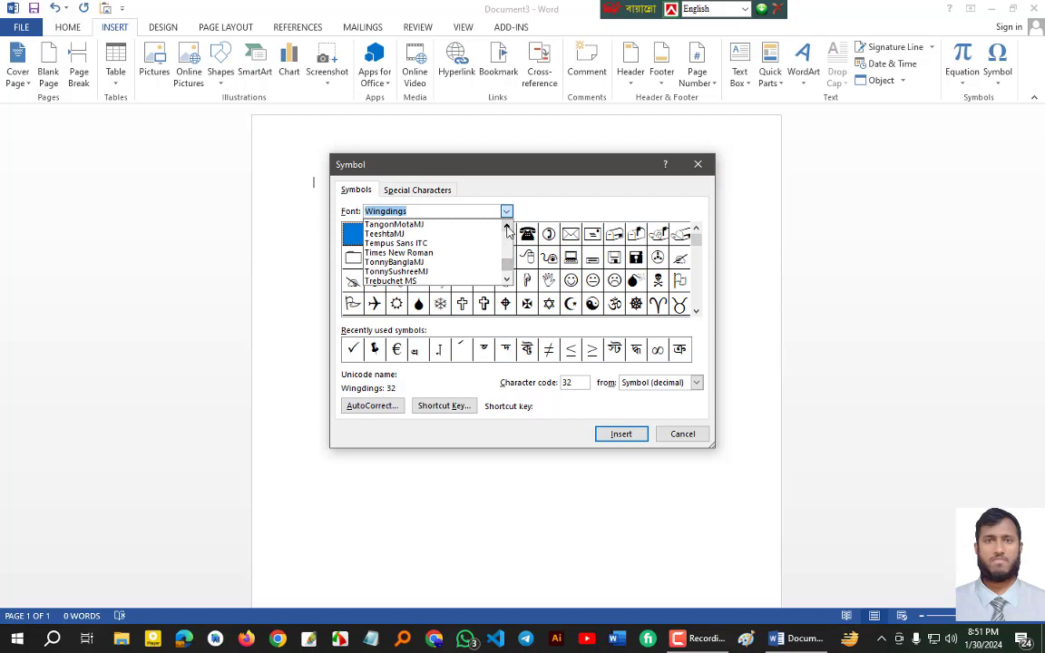
click(506, 226)
click(506, 226)
click(506, 227)
click(506, 227)
click(506, 226)
click(506, 227)
click(506, 227)
click(506, 227)
click(506, 227)
click(506, 227)
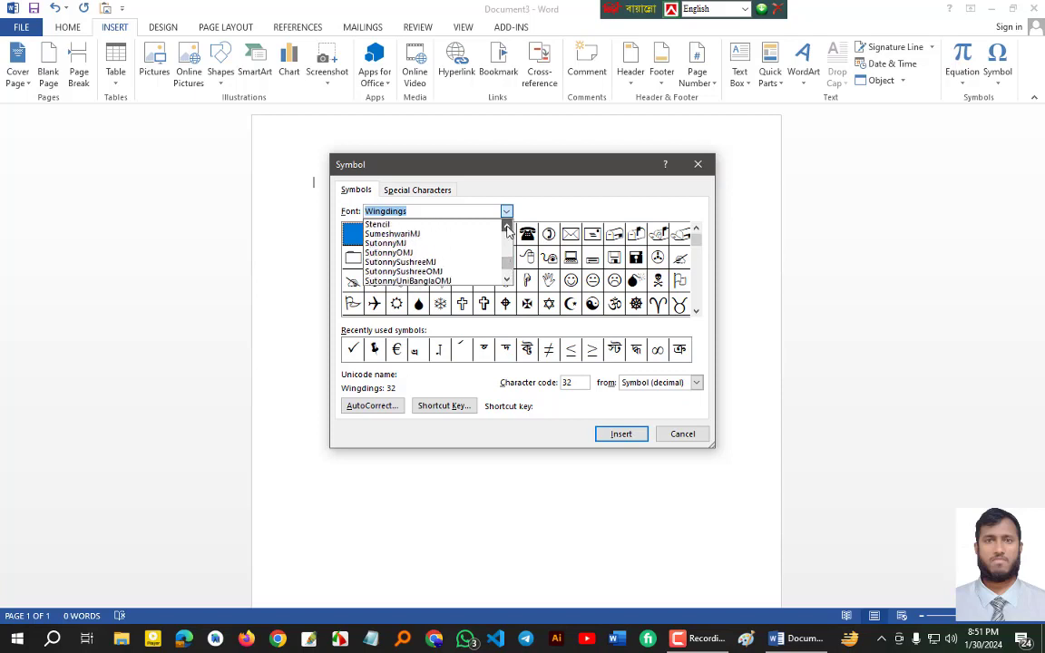
click(506, 227)
click(506, 227)
click(506, 227)
drag(508, 261, 507, 270)
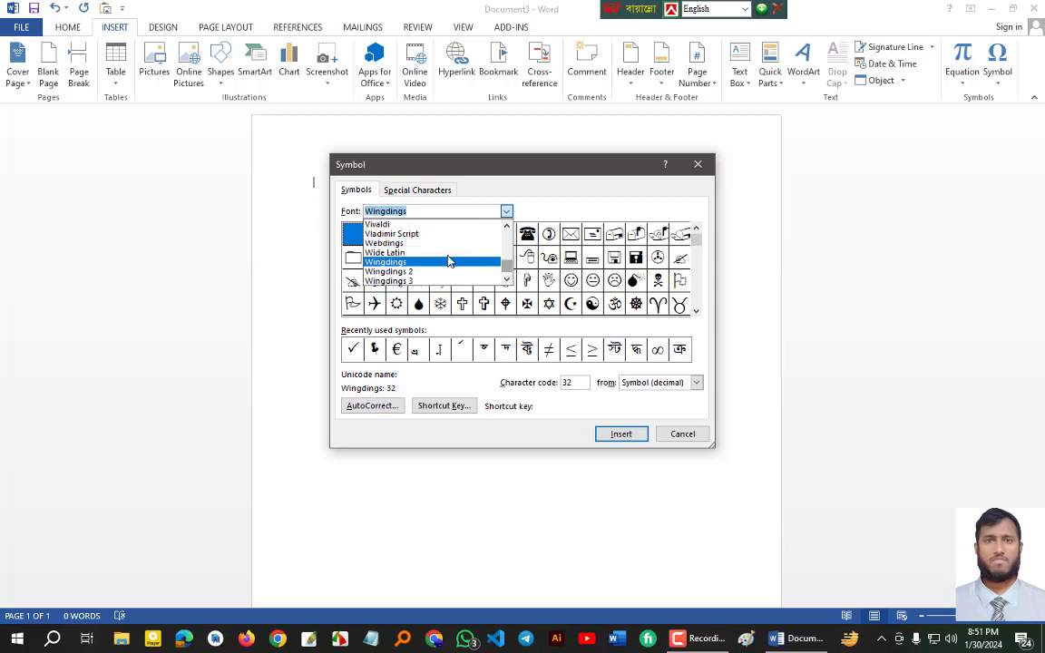
click(400, 270)
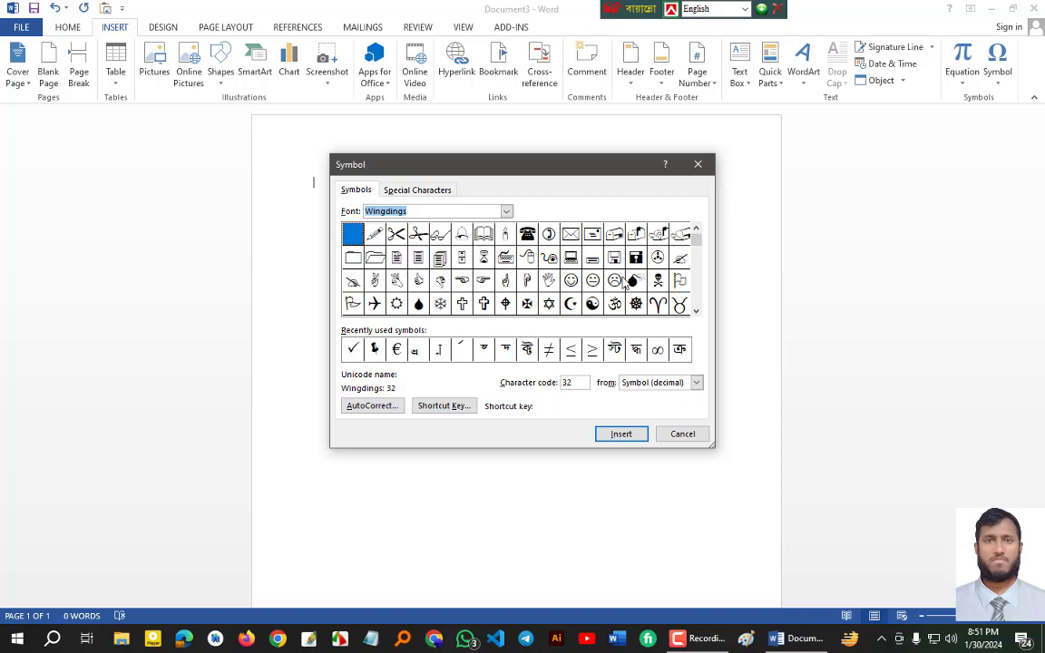
Step: Insert the Wingdings writing-hand symbol (character code 64) and the open-book symbol (character code 38) in the document
mouse_move(696, 235)
mouse_down()
mouse_move(696, 252)
mouse_move(696, 231)
mouse_up()
click(353, 281)
click(618, 435)
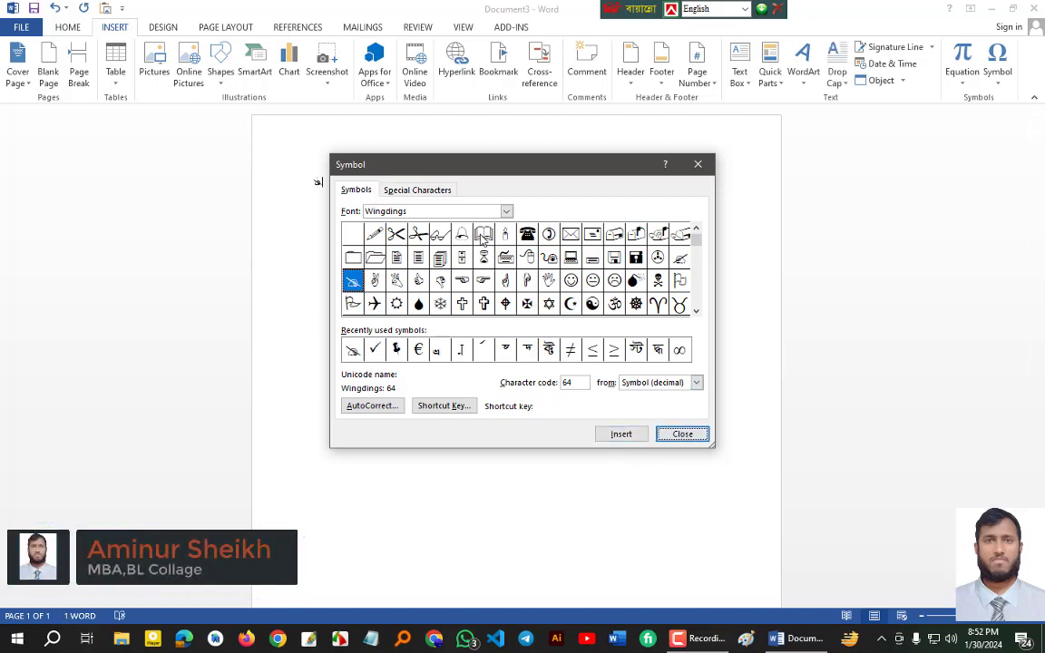
click(483, 234)
click(620, 435)
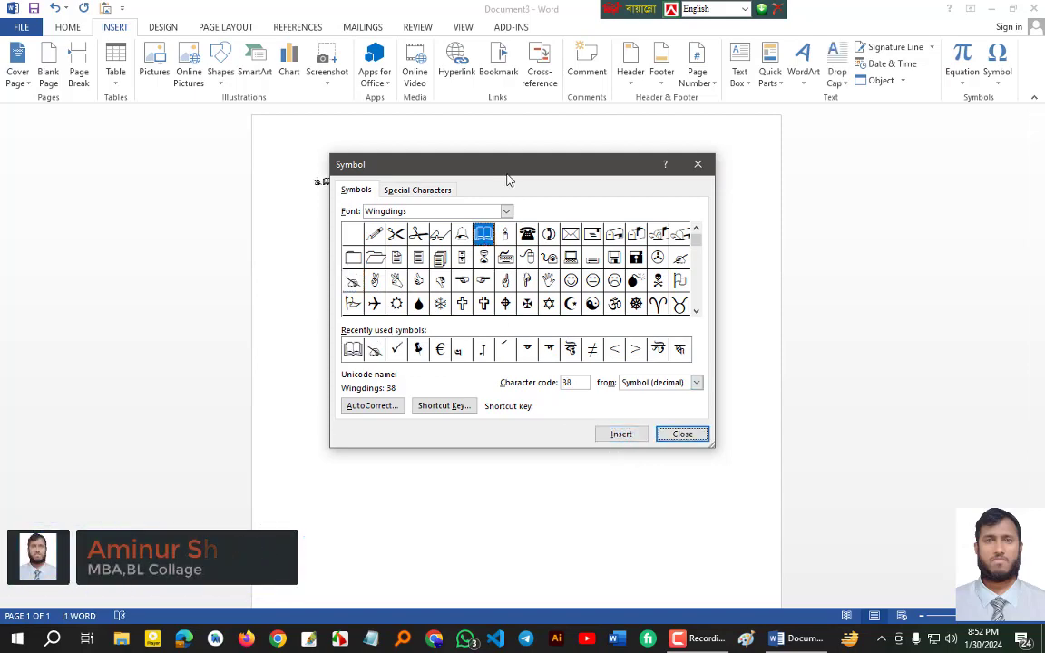
Step: Enlarge both inserted Wingdings symbols in the document to font size 72
drag(508, 180, 730, 300)
click(389, 166)
click(294, 187)
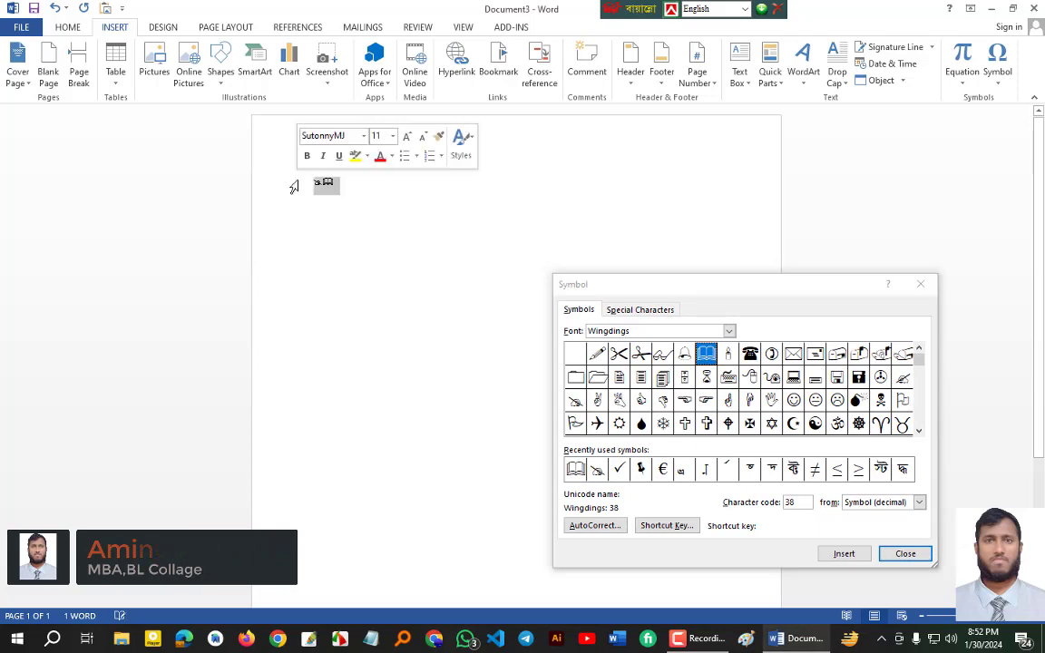
click(75, 29)
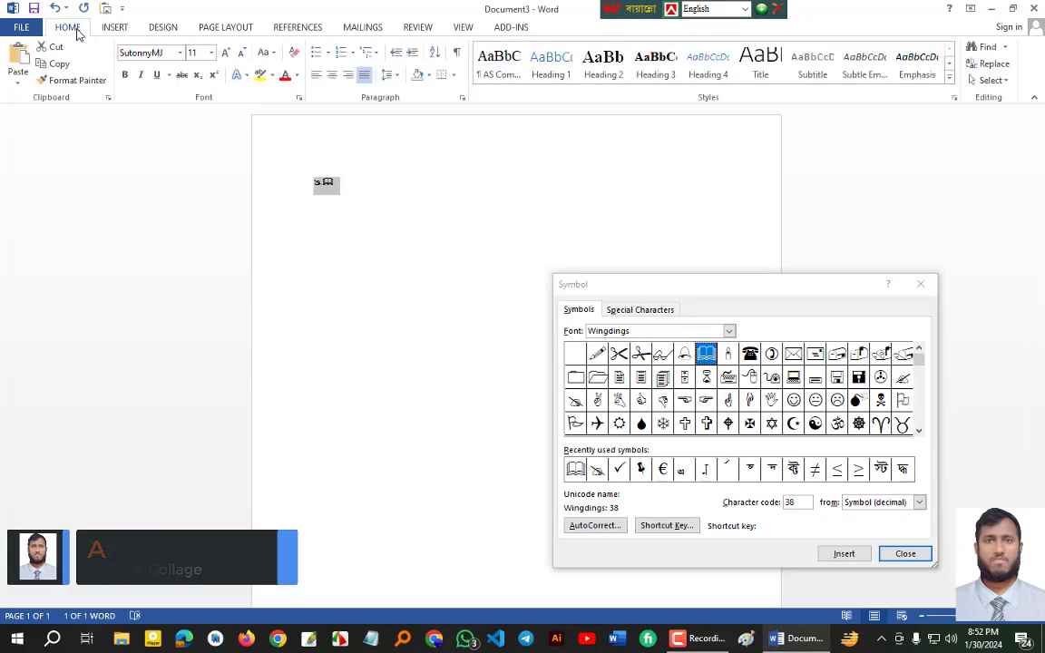
click(226, 55)
click(226, 55)
click(227, 54)
click(226, 54)
click(226, 54)
click(226, 54)
click(226, 55)
click(227, 55)
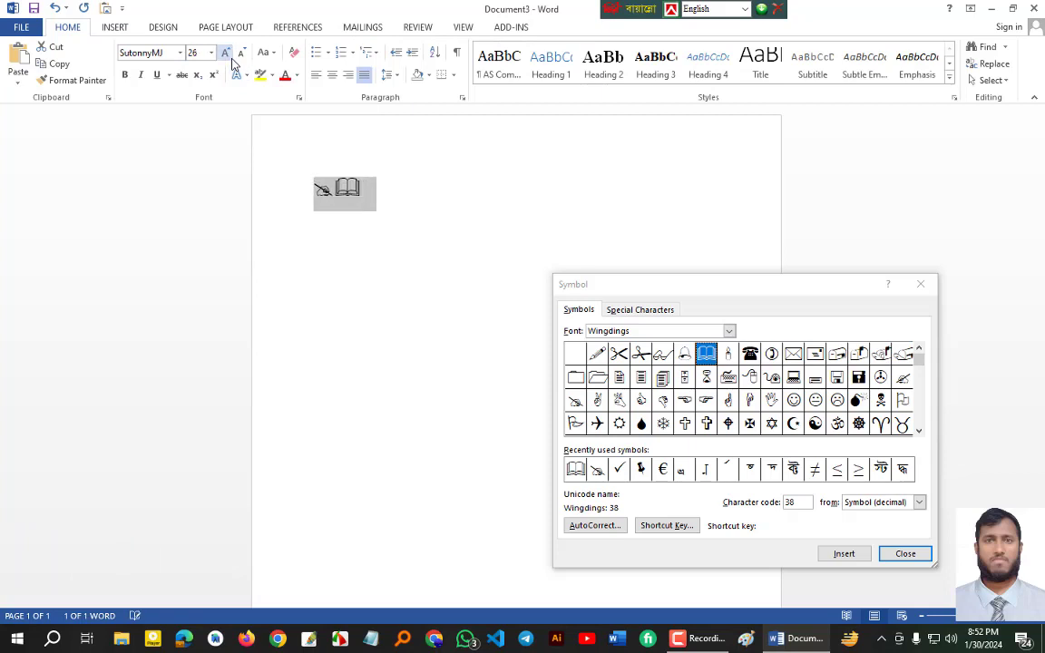
click(226, 54)
click(227, 54)
click(226, 54)
click(227, 55)
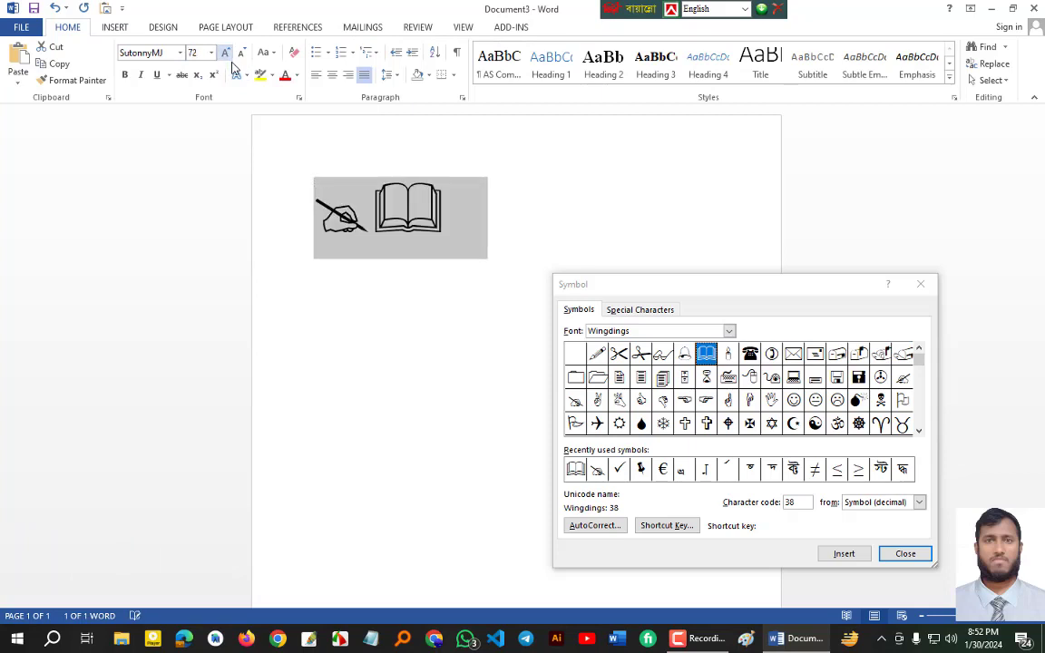
Step: Look through the font colour and gradient options for the enlarged symbols without applying any
click(296, 76)
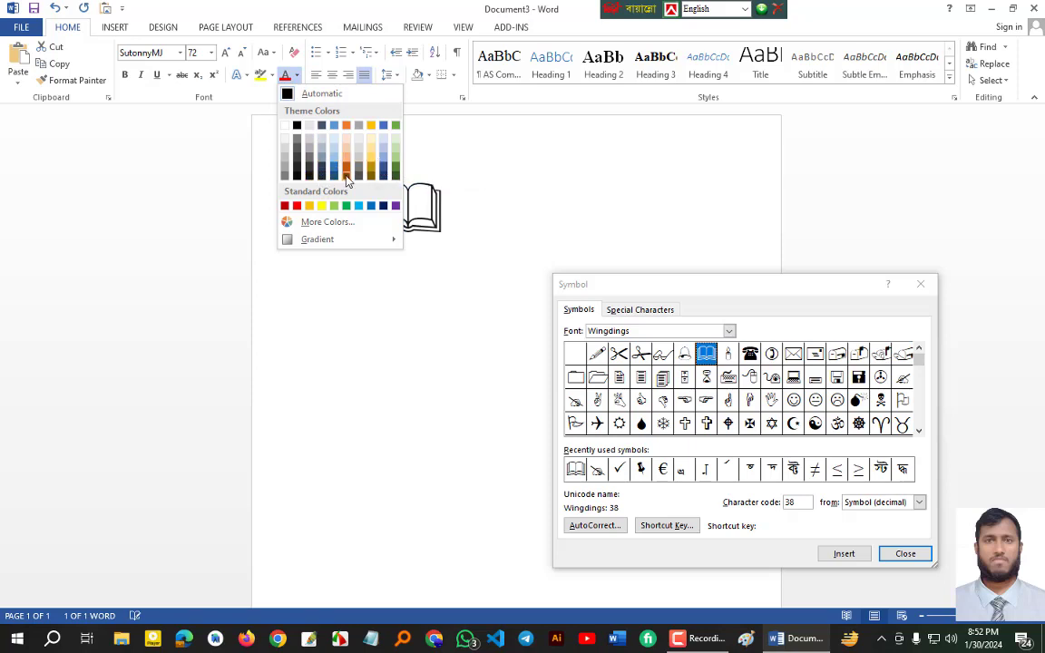
mouse_move(396, 241)
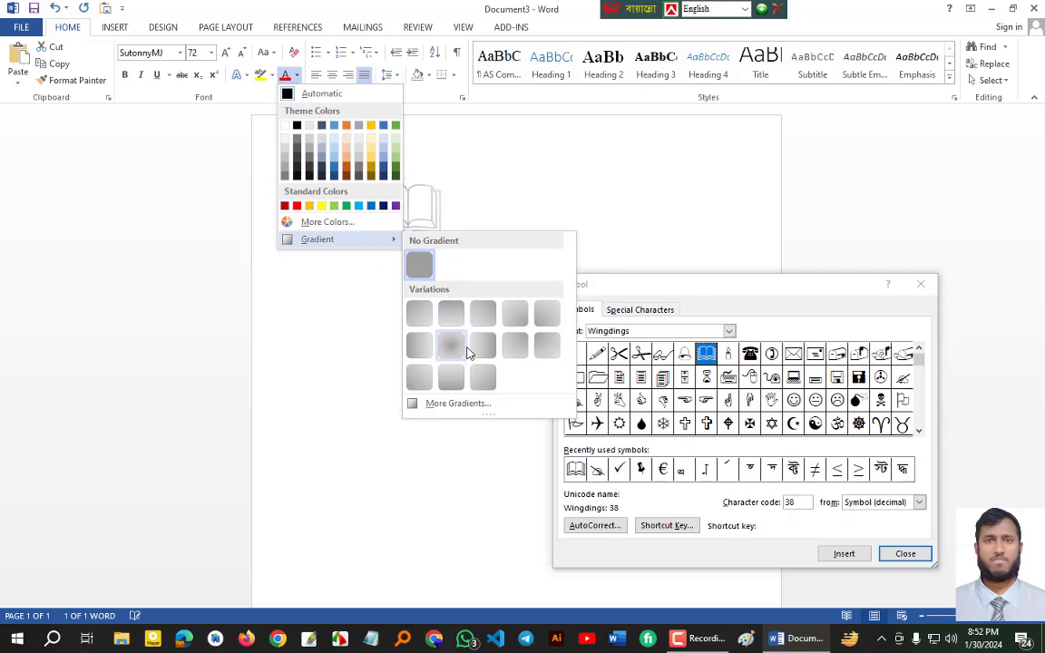
click(502, 203)
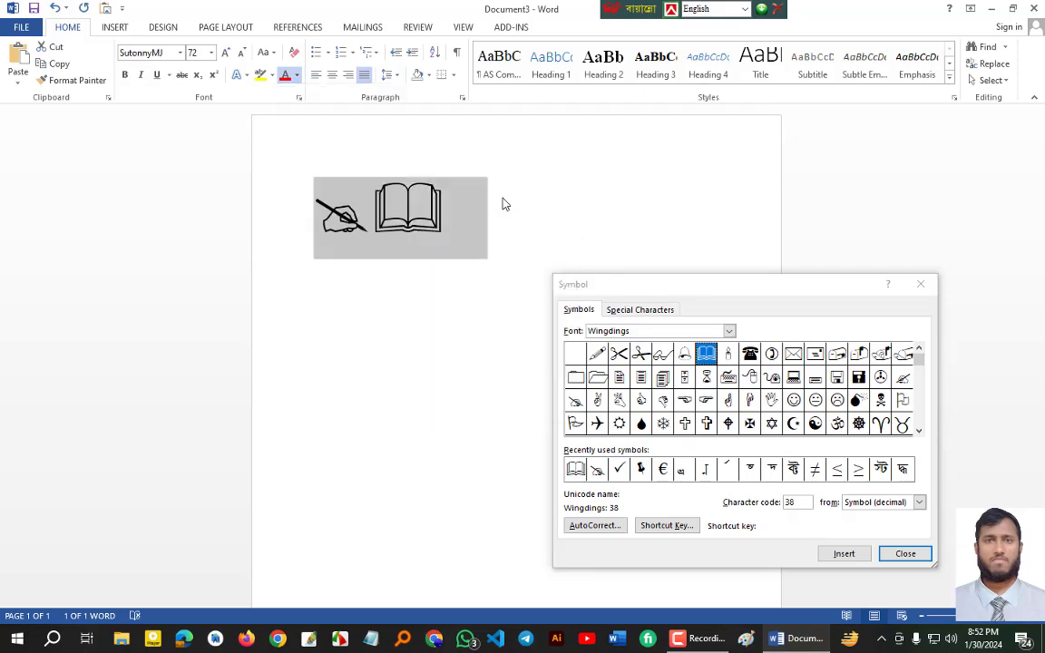
click(448, 217)
Step: Look through more of the characters in the Wingdings set, keeping the Symbol dialog clear of the inserted symbols
drag(793, 294, 686, 186)
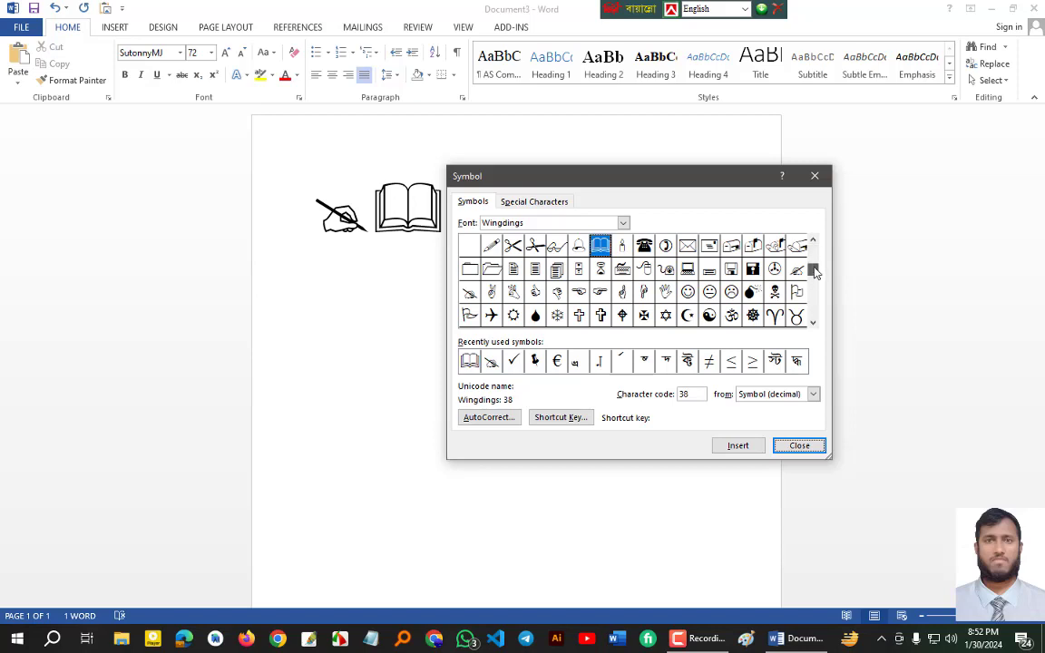
click(813, 321)
click(813, 321)
click(813, 321)
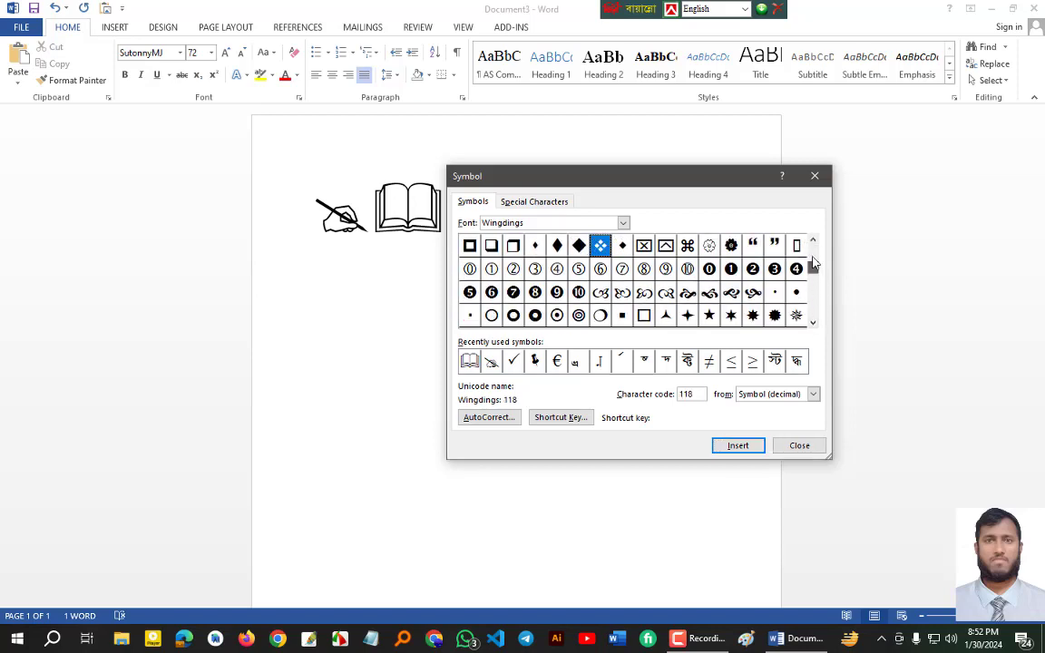
scroll(730, 253, up, 2)
Step: Show the Wingdings 2 character set followed by the Wingdings 3 character set
click(558, 222)
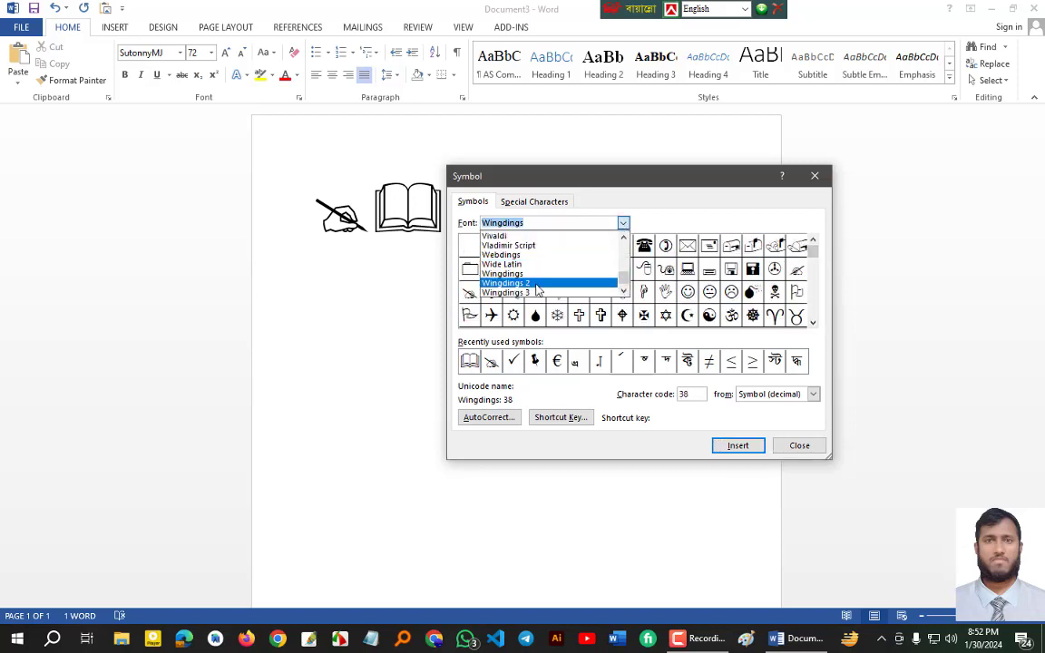
click(559, 283)
click(623, 223)
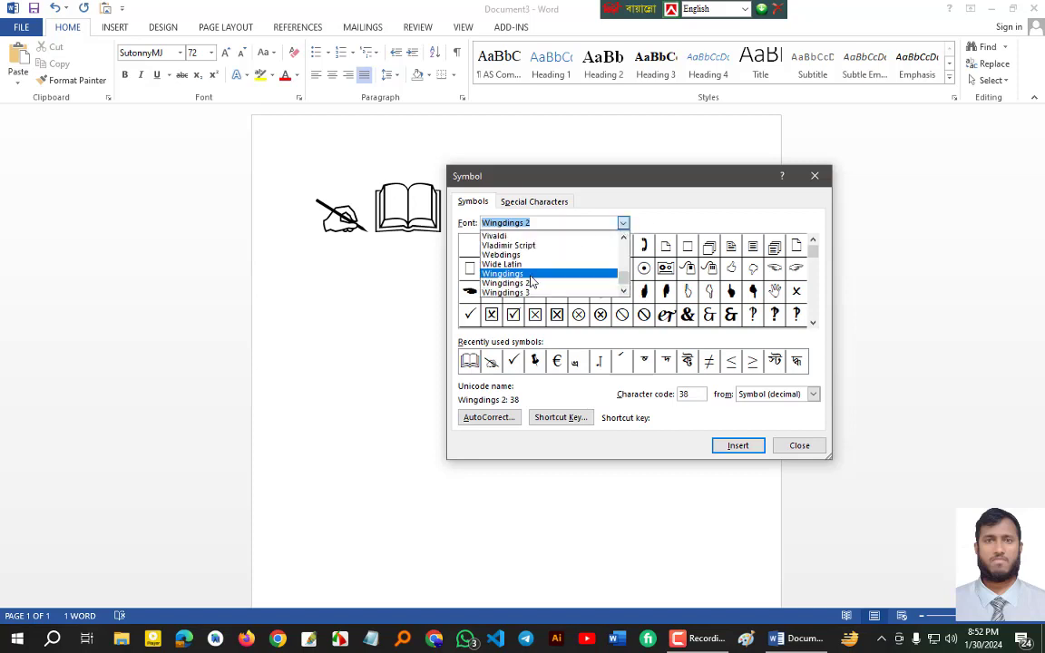
click(544, 289)
Step: Set the symbol font to Symbol, insert its ampersand (character code 38) after the open book, and close the dialog
click(540, 223)
drag(541, 221, 432, 219)
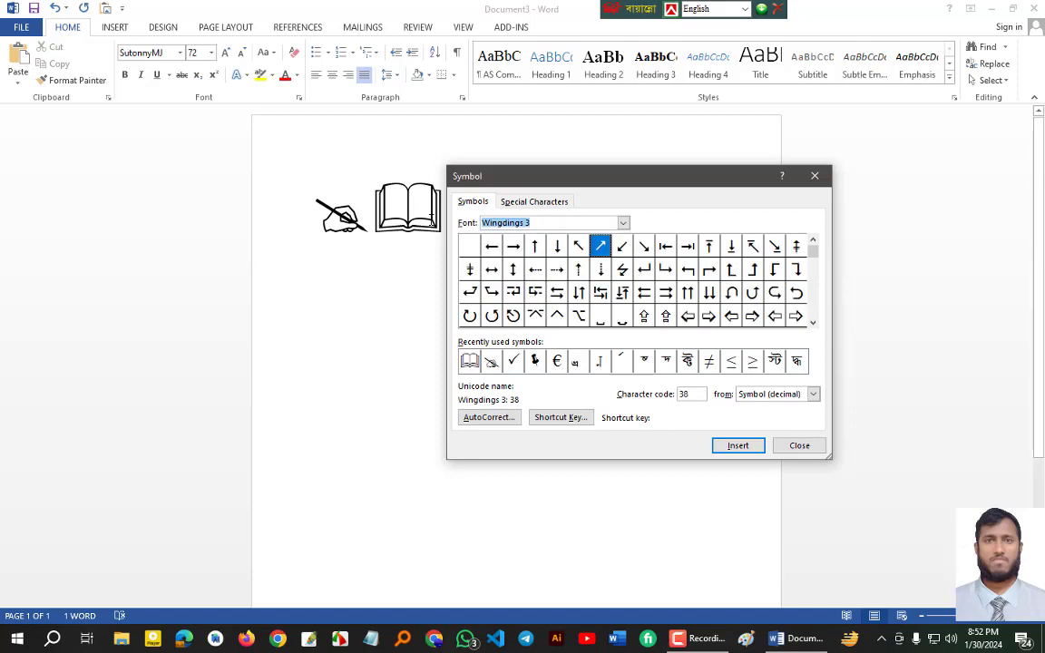
text(SYMBOLE)
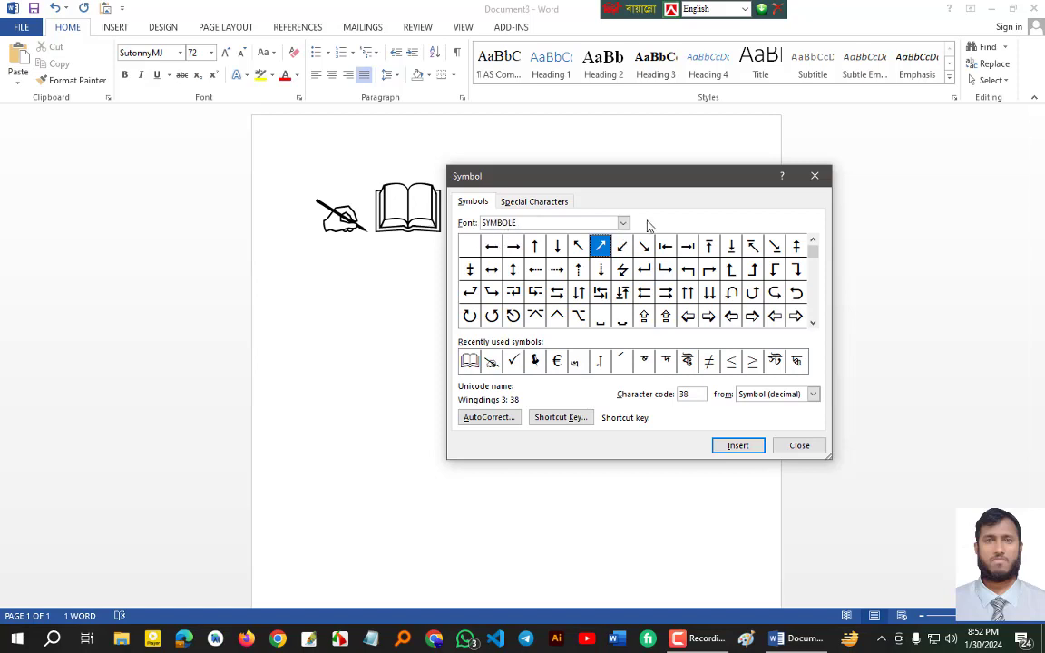
key(Return)
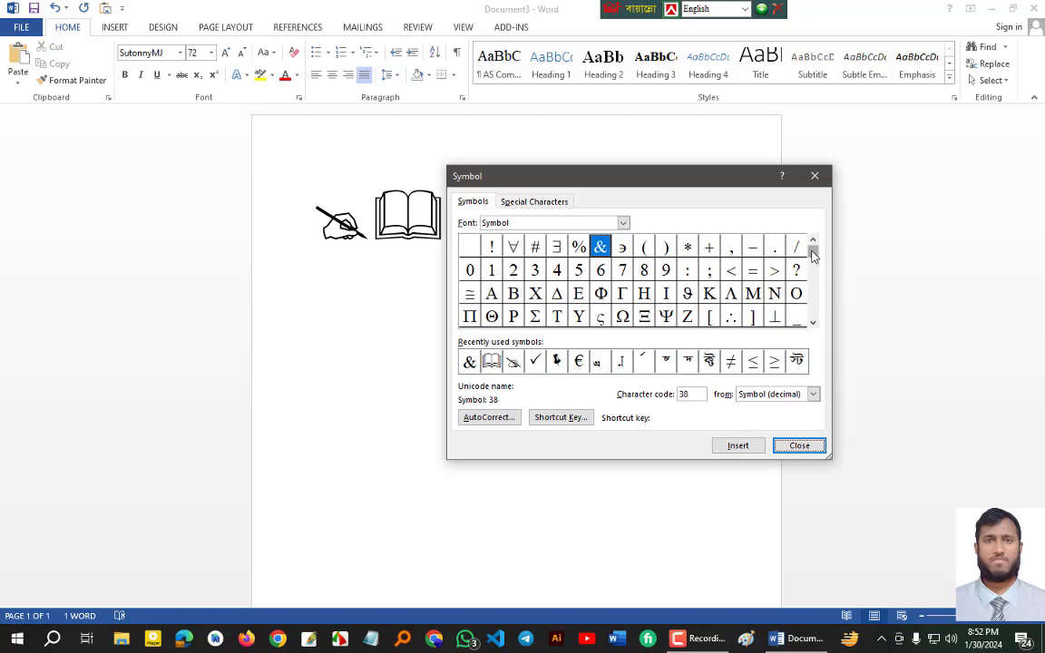
mouse_move(812, 252)
mouse_down()
mouse_move(813, 281)
mouse_move(815, 253)
mouse_up()
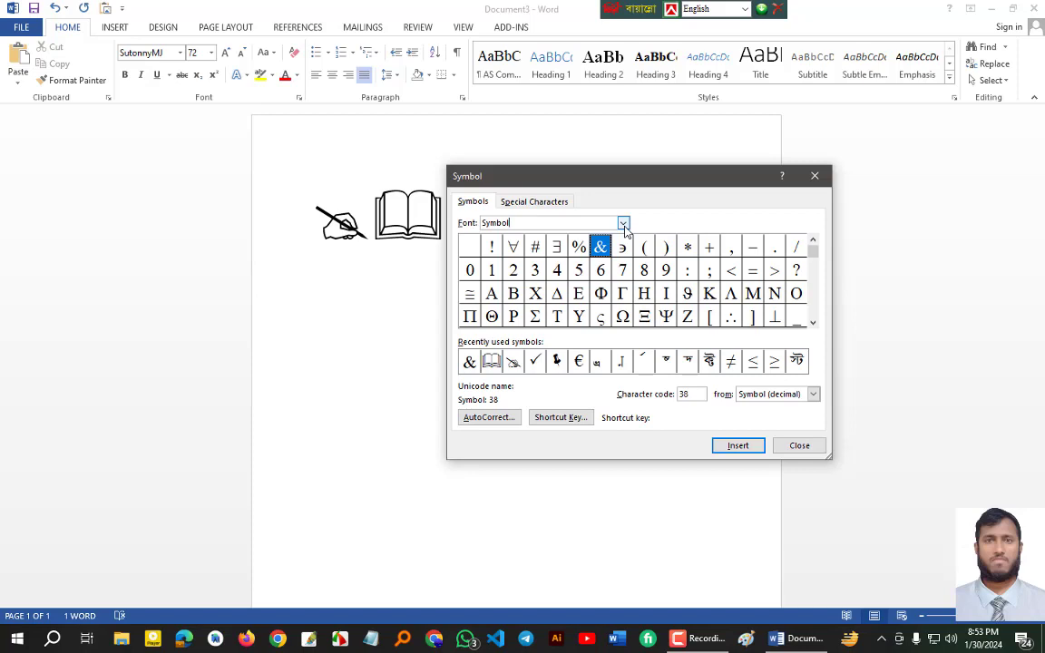
click(799, 445)
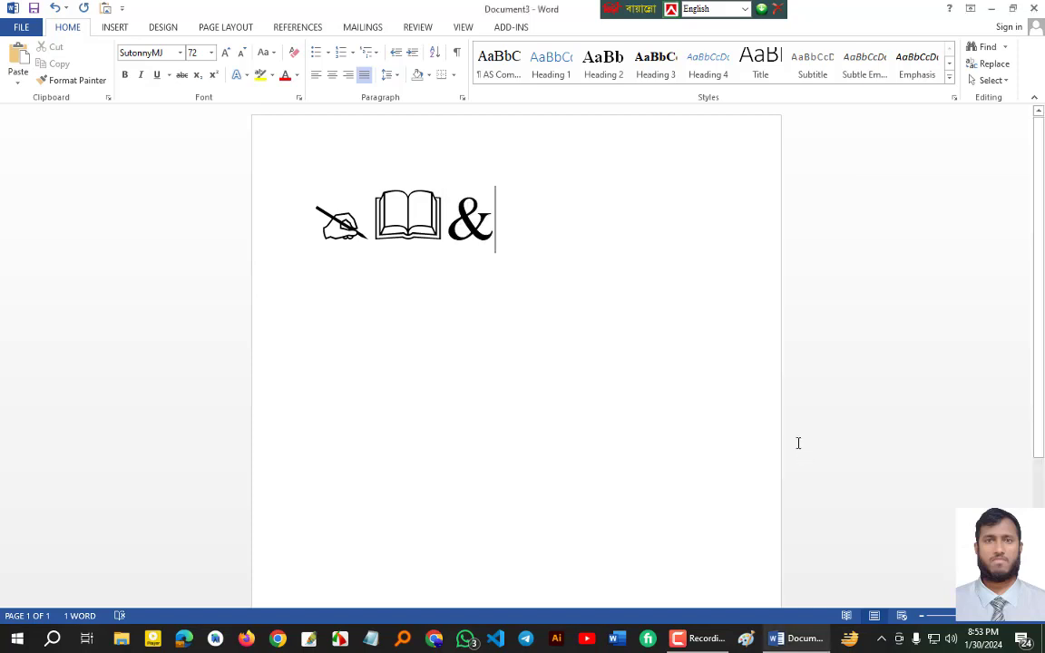
Step: View the list of recently used symbols and dismiss it without inserting any
click(113, 29)
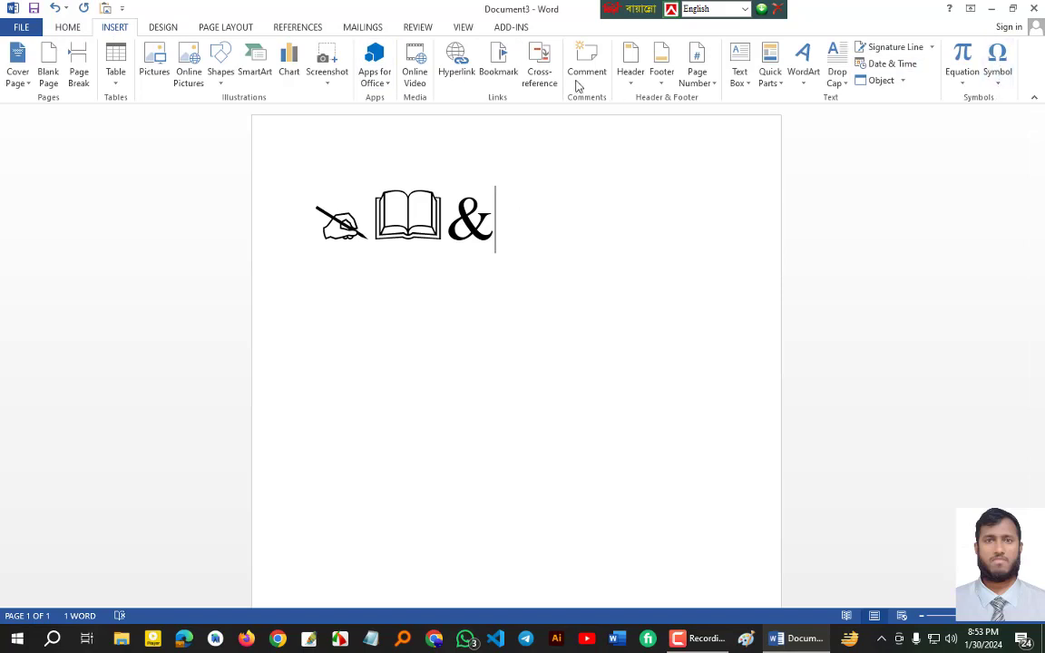
click(998, 82)
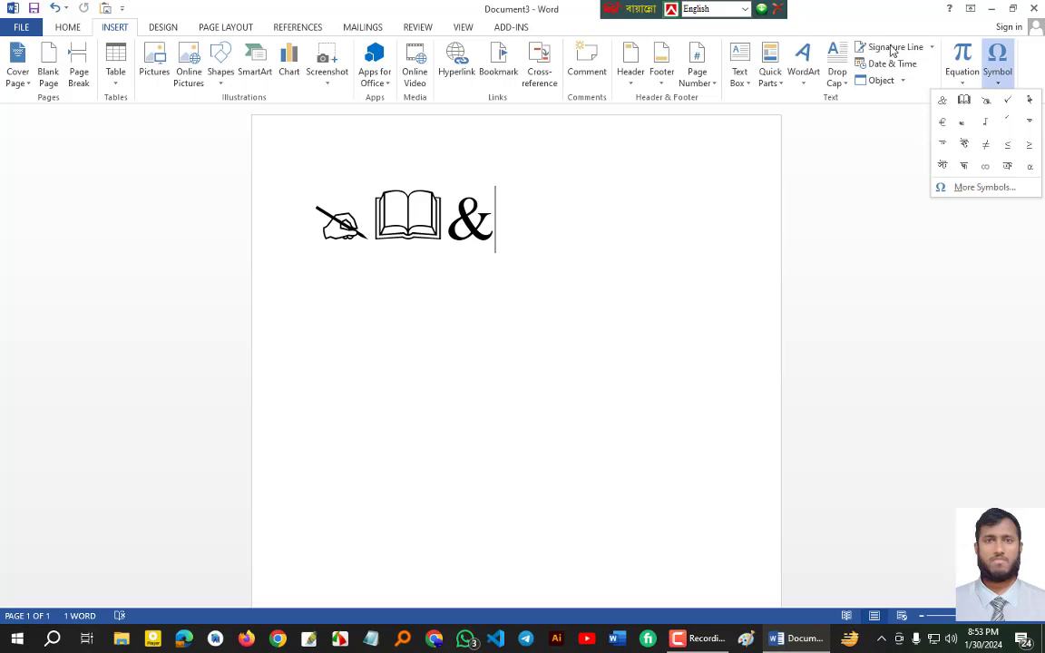
click(665, 184)
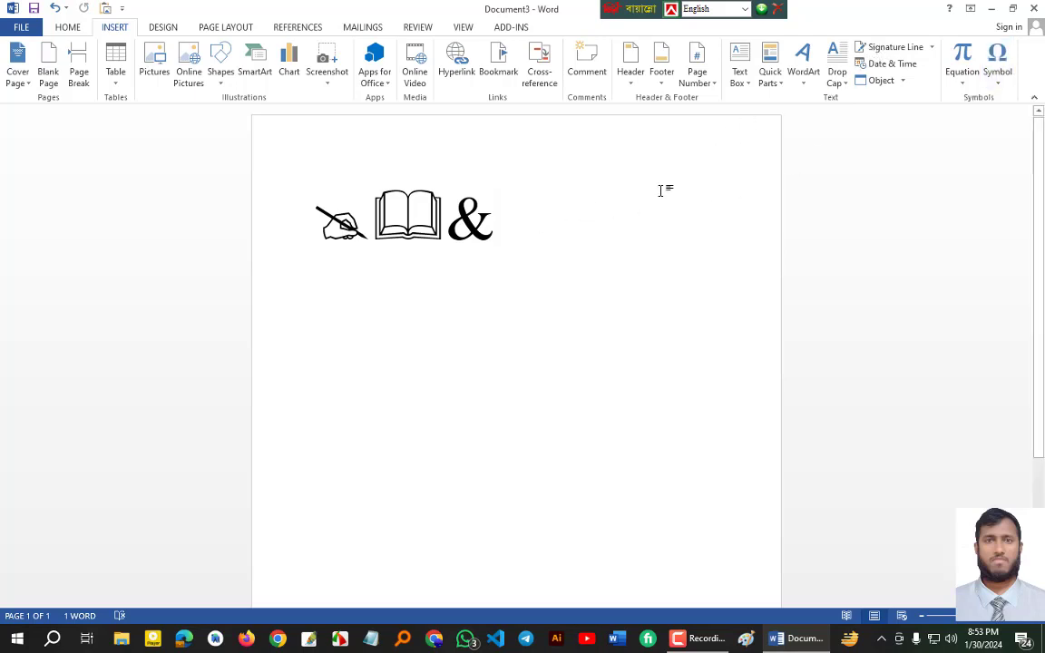
Step: Add two new lines below the symbols and insert a signature line with a suggested signer, the title ASASA and the signer's e-mail address
key(Return)
key(Return)
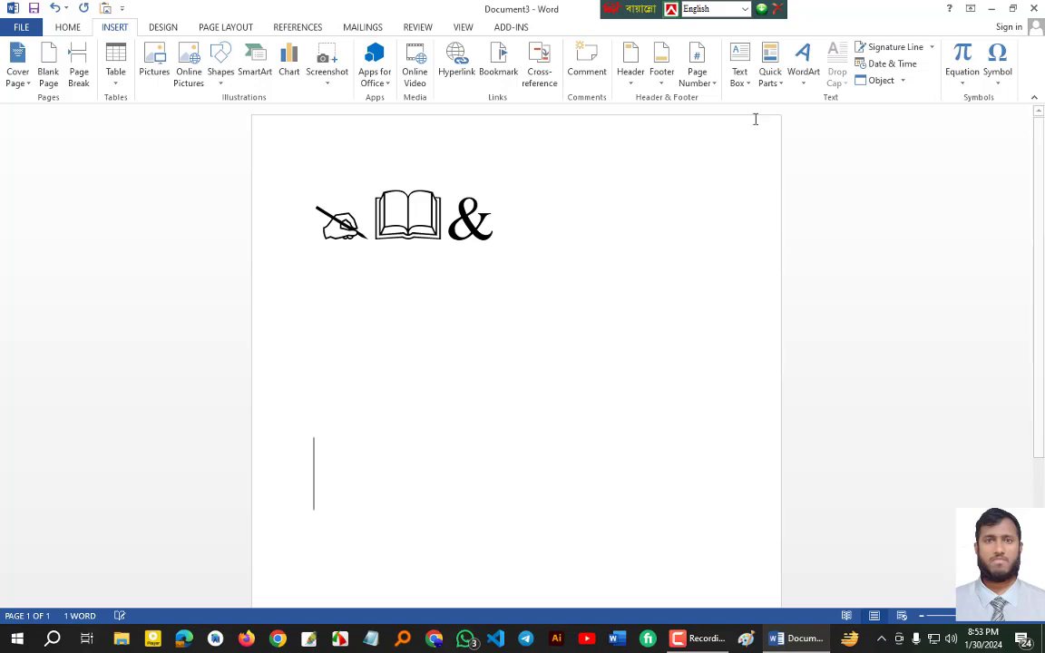
click(903, 49)
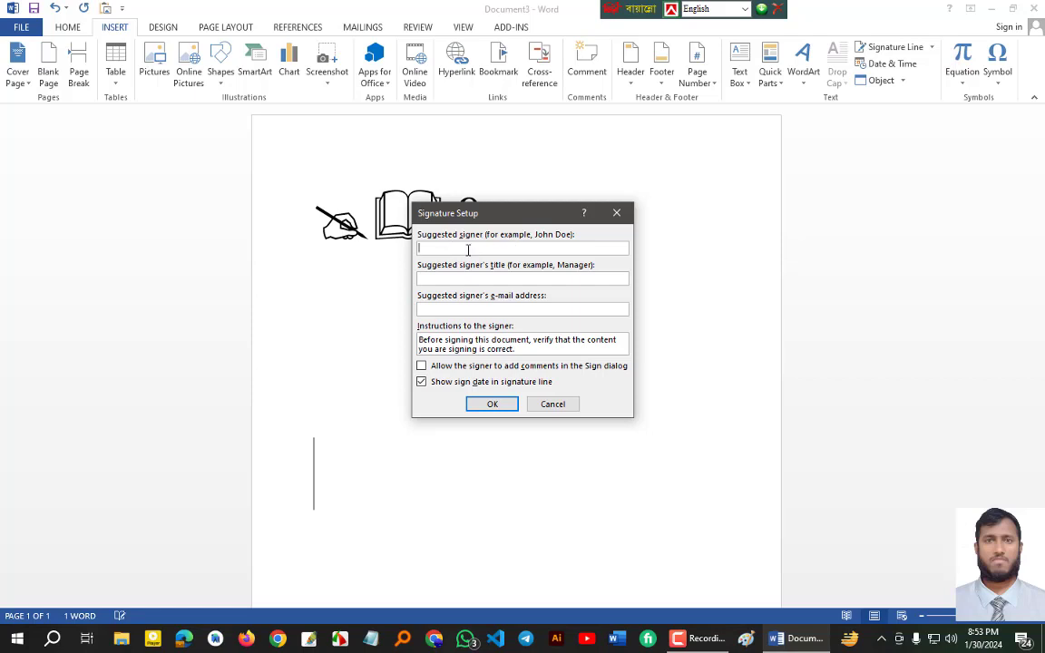
text(ASASAS)
click(452, 312)
text(ASAS@DGFDG)
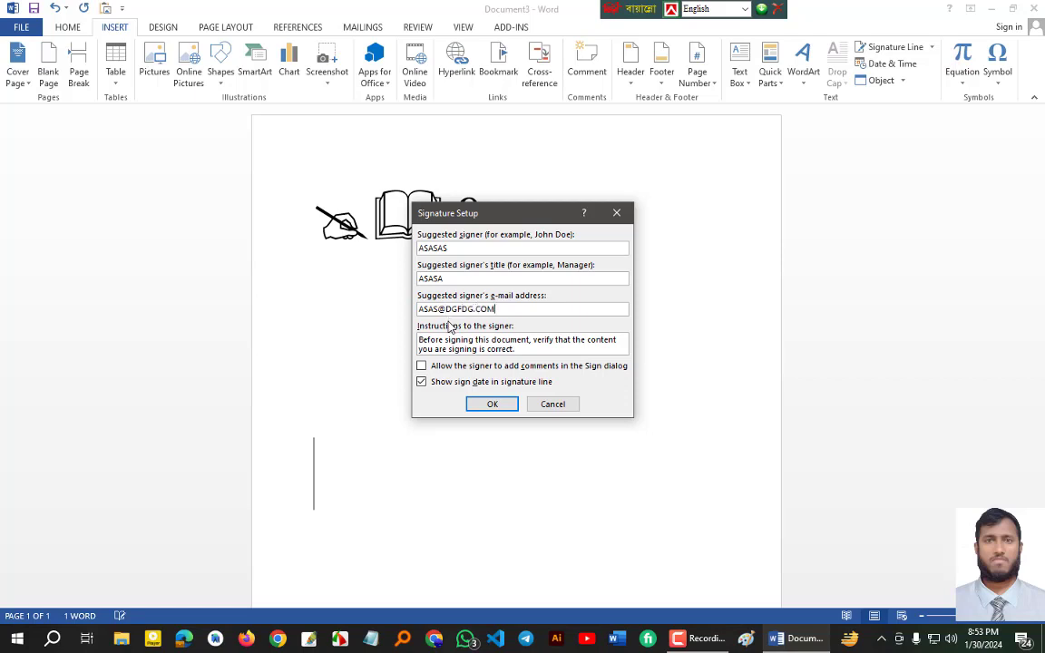
click(491, 404)
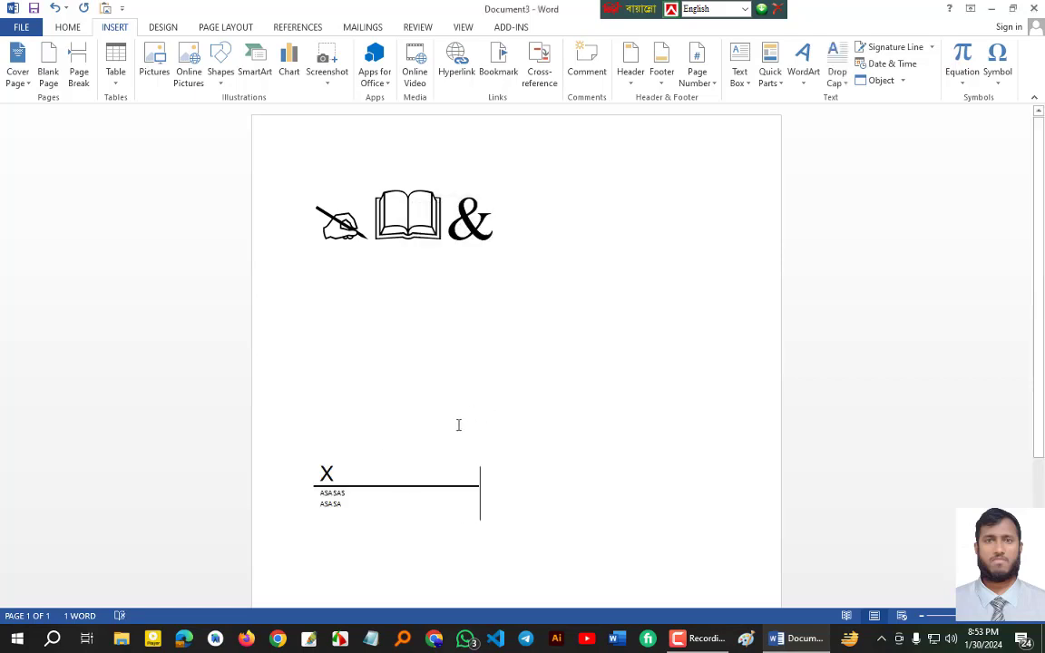
Step: Try to sign the signature line, agree to save in a supported format, and cancel the save
click(344, 506)
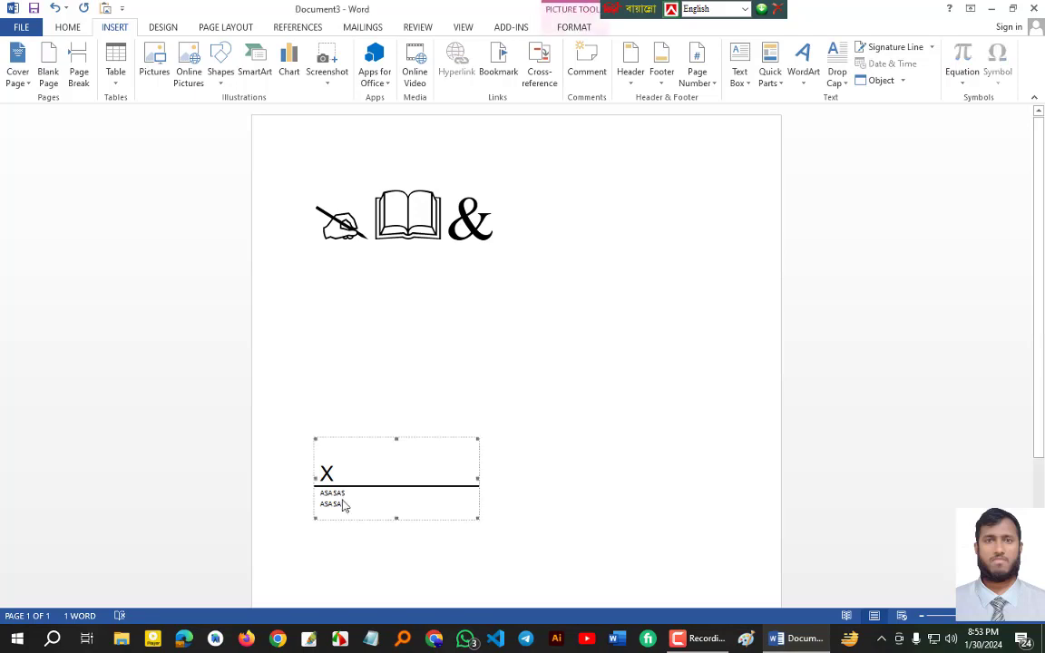
double_click(341, 508)
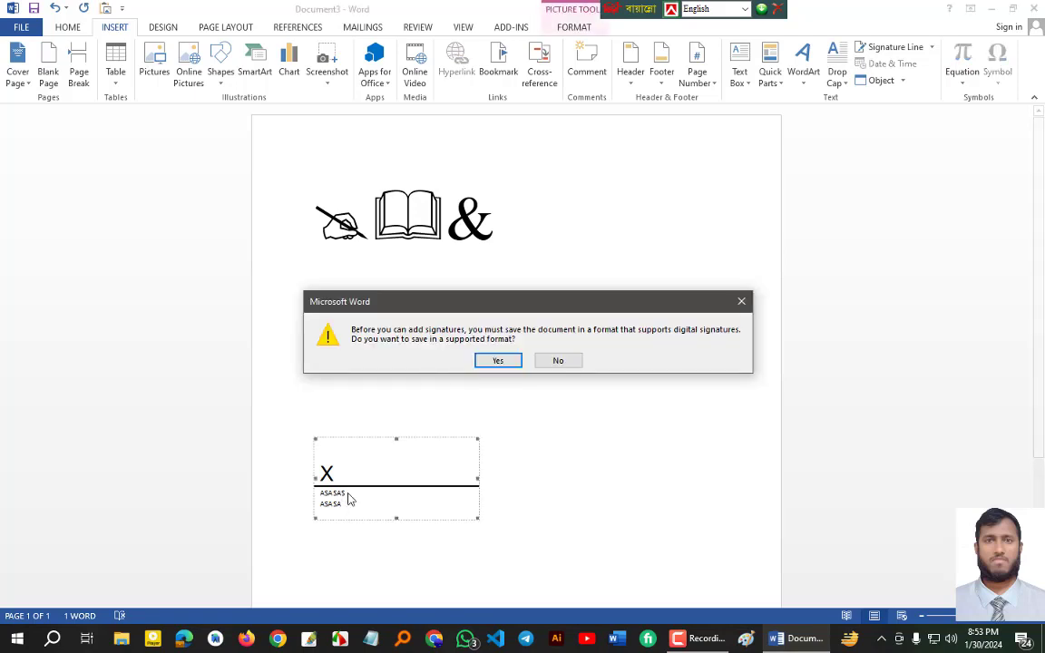
click(497, 362)
click(700, 548)
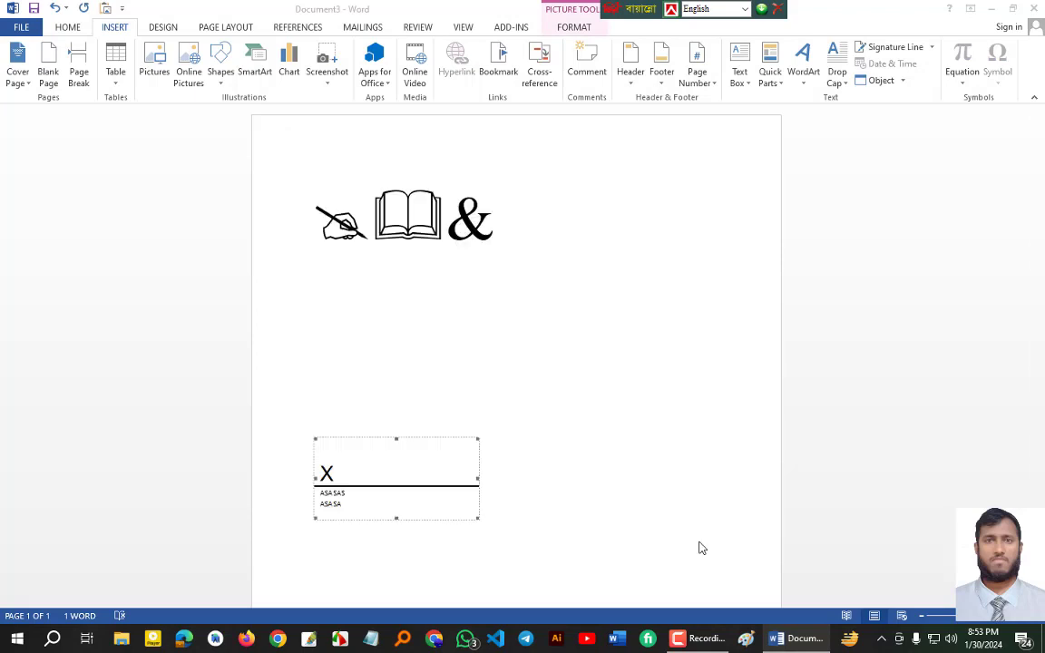
Step: Clear the whole document and insert a signature line with no signer details
key(ctrl+a)
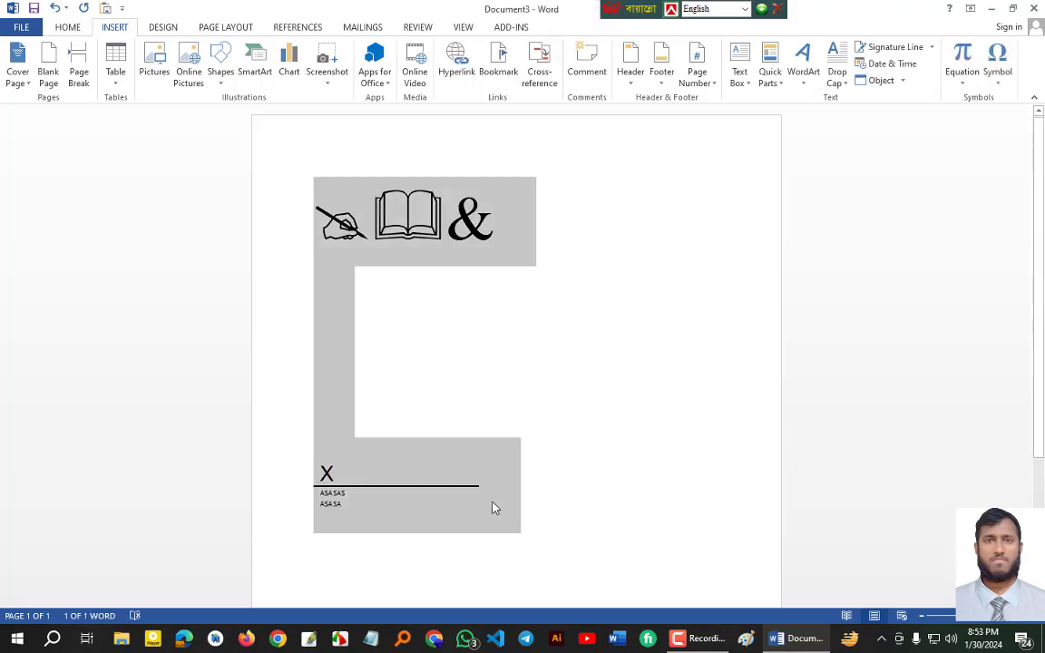
key(Delete)
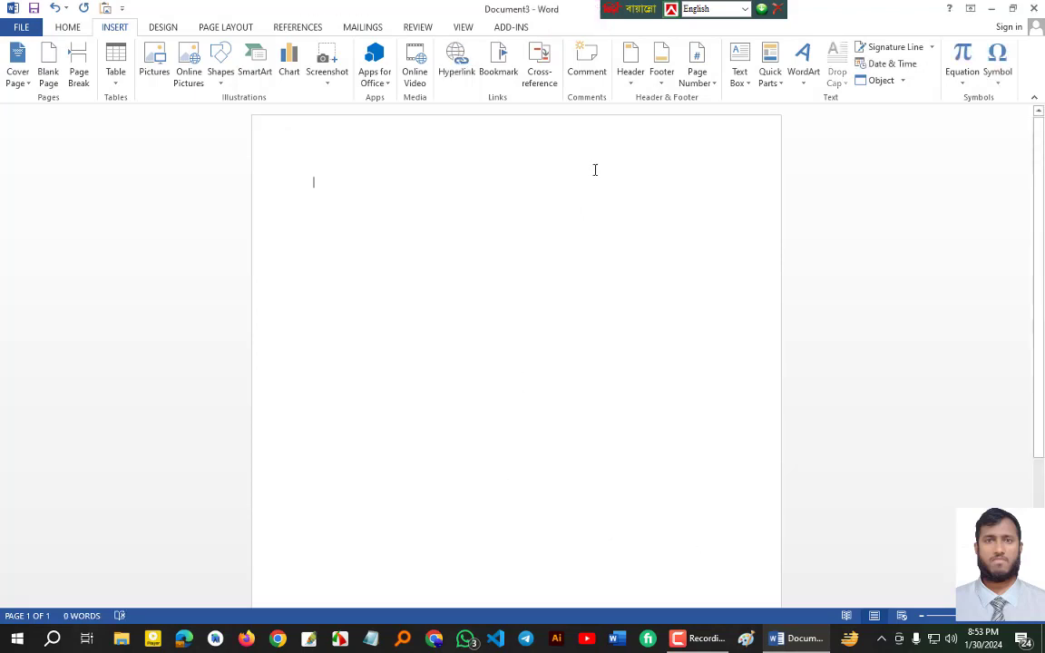
click(878, 48)
click(485, 402)
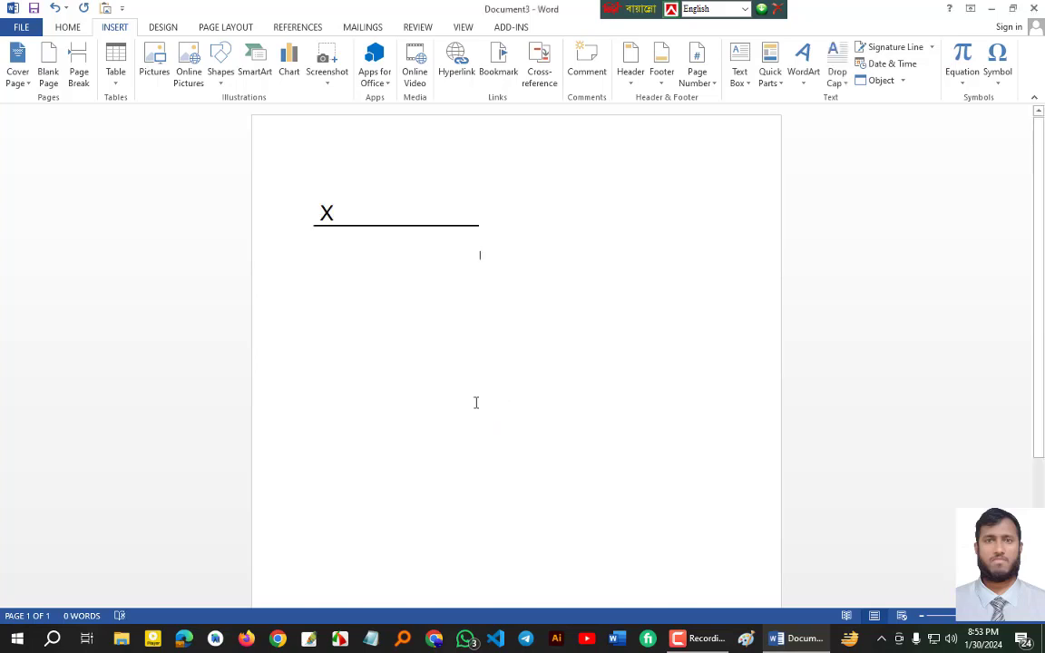
Step: Start signing the blank signature line, accept saving in a supported format, and cancel saving Doc3.docx
click(336, 235)
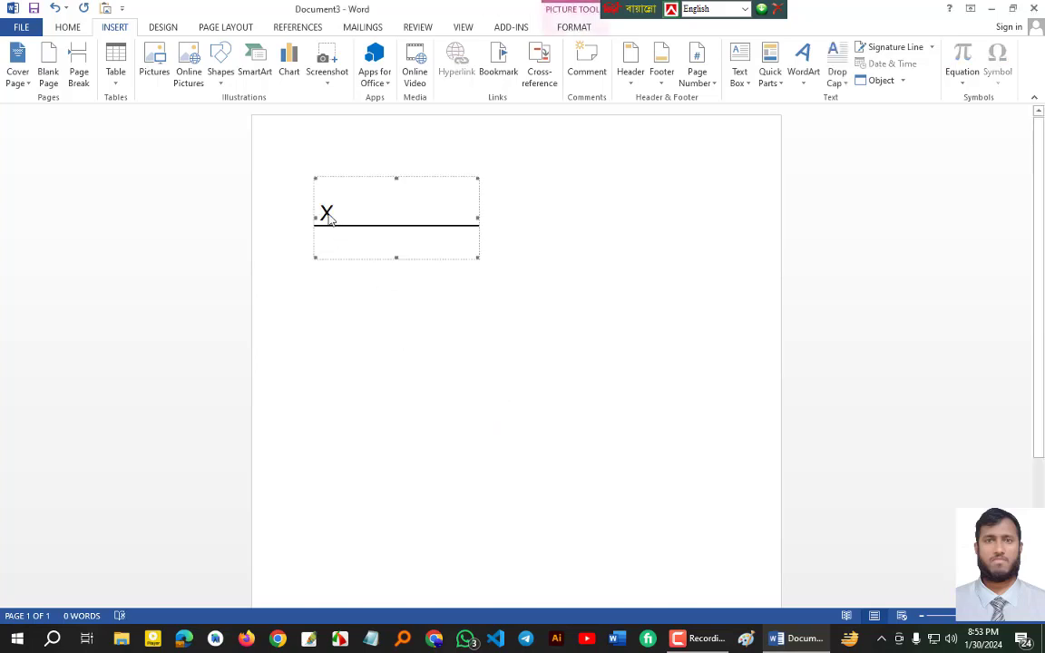
double_click(328, 216)
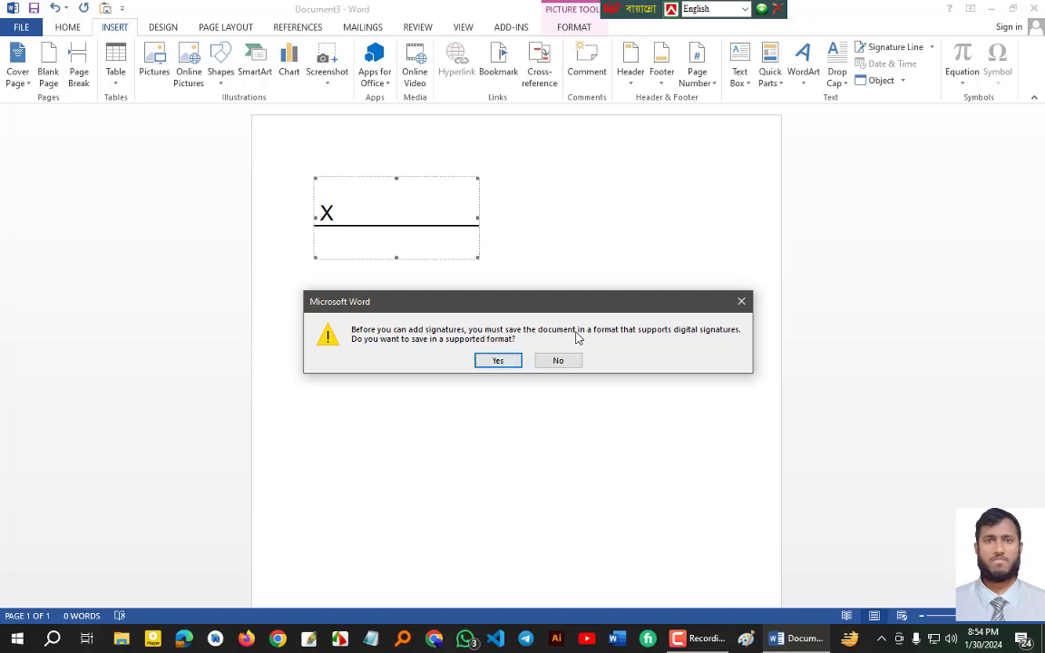
click(508, 364)
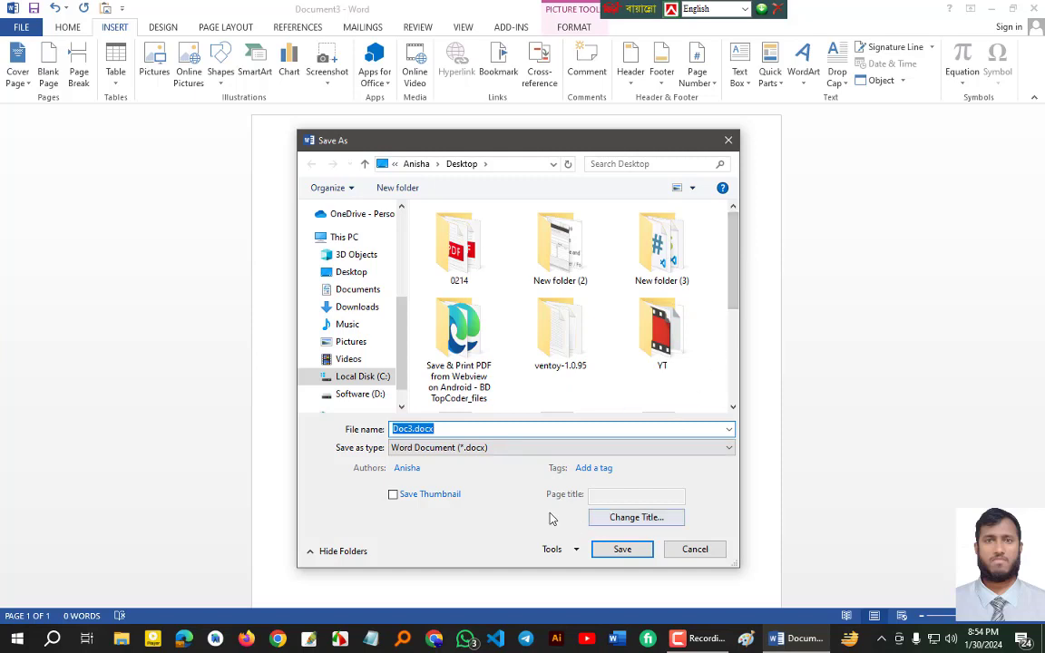
click(696, 550)
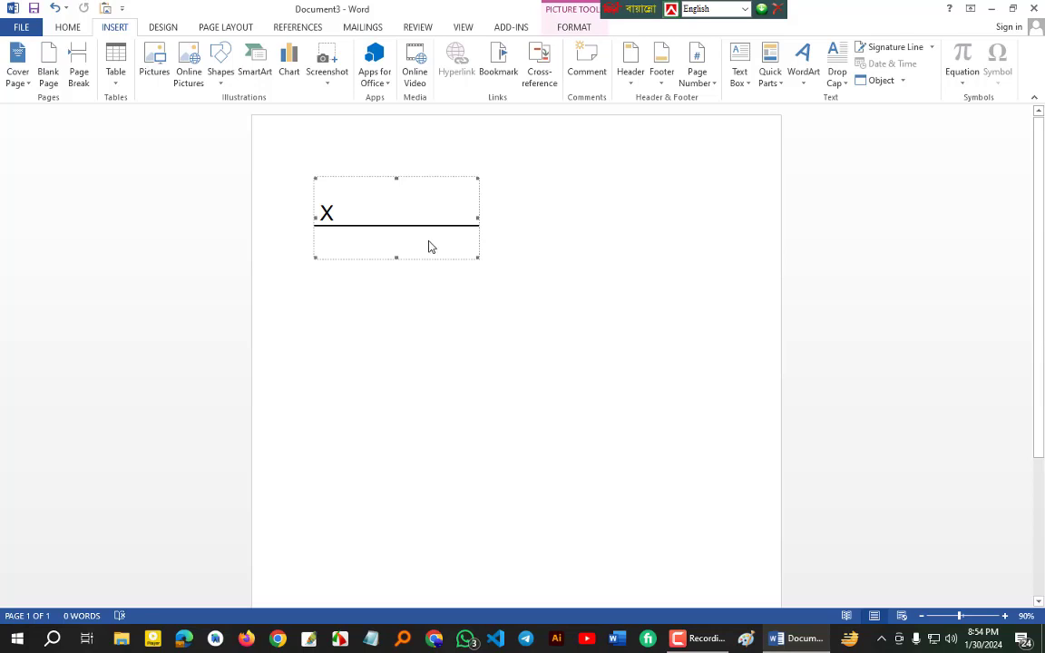
Step: Delete the blank signature line, and restore the document window to a smaller size and move it across the desktop
key(ctrl+a)
key(Delete)
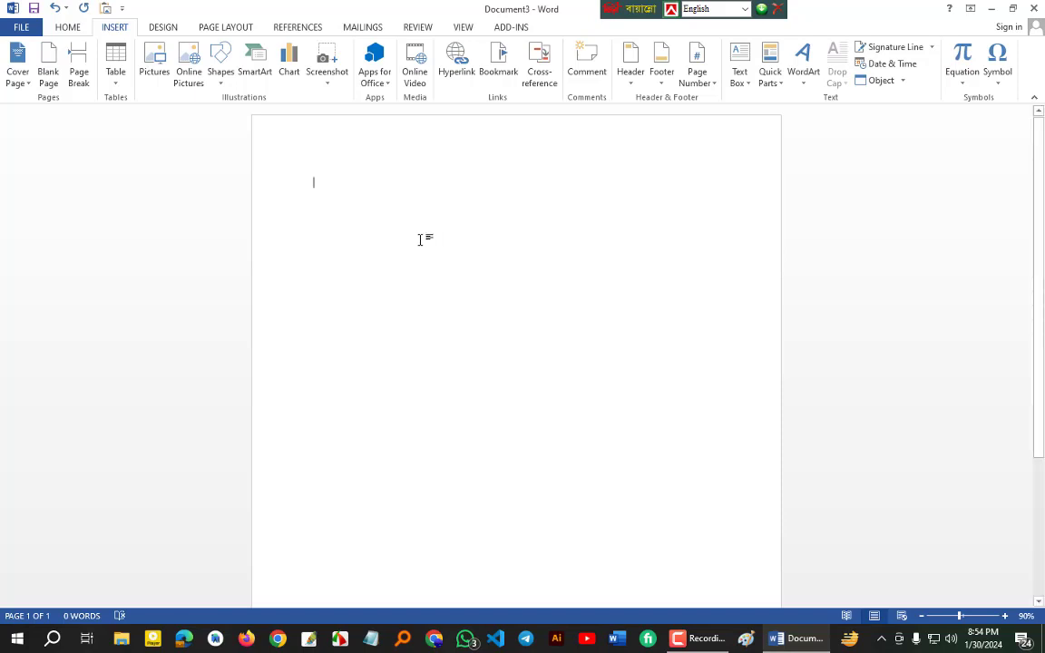
double_click(846, 12)
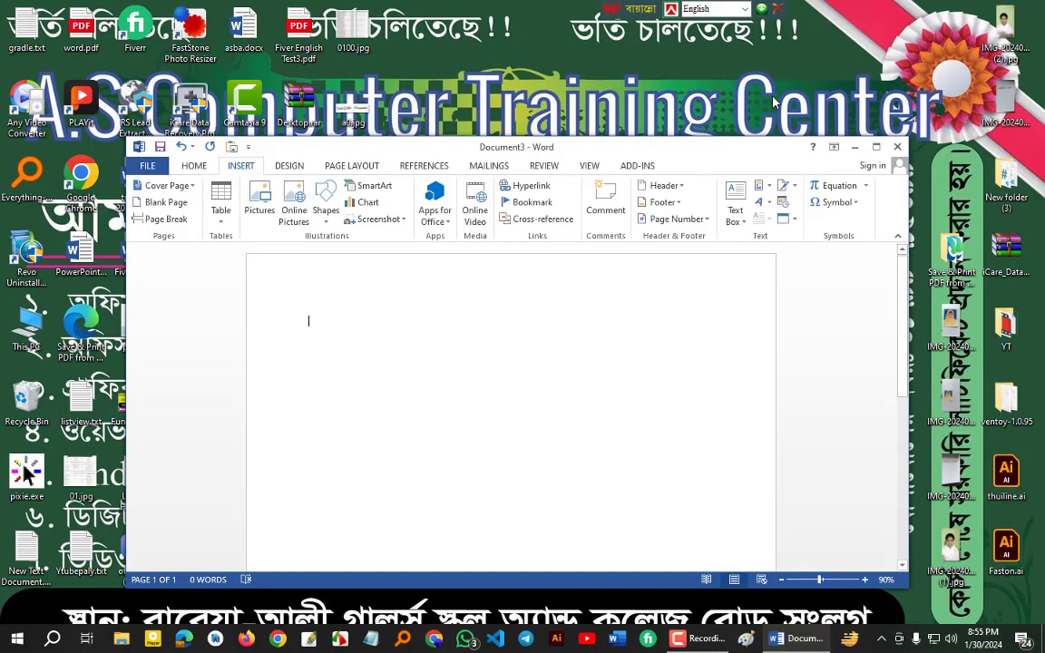
drag(704, 152, 577, 145)
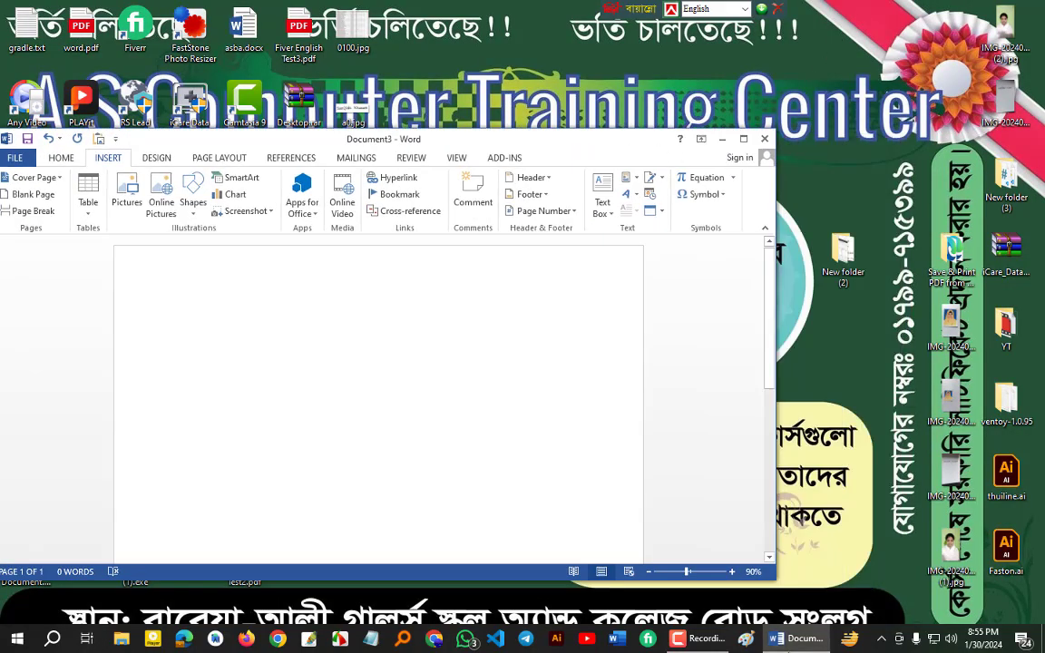